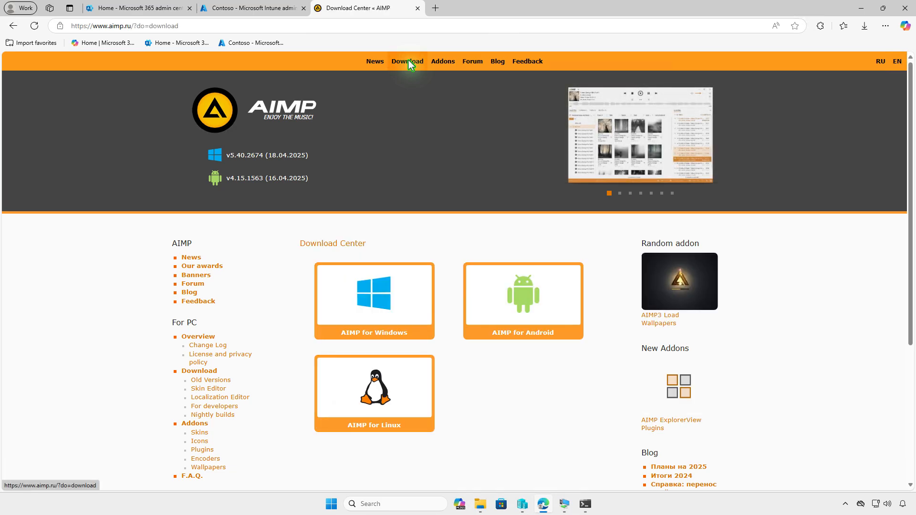
Download the 64-bit AIMP v5.40.2674 installer for Windows and show it in the Downloads folder
{"action": "left_click", "coordinate": [384, 273]}
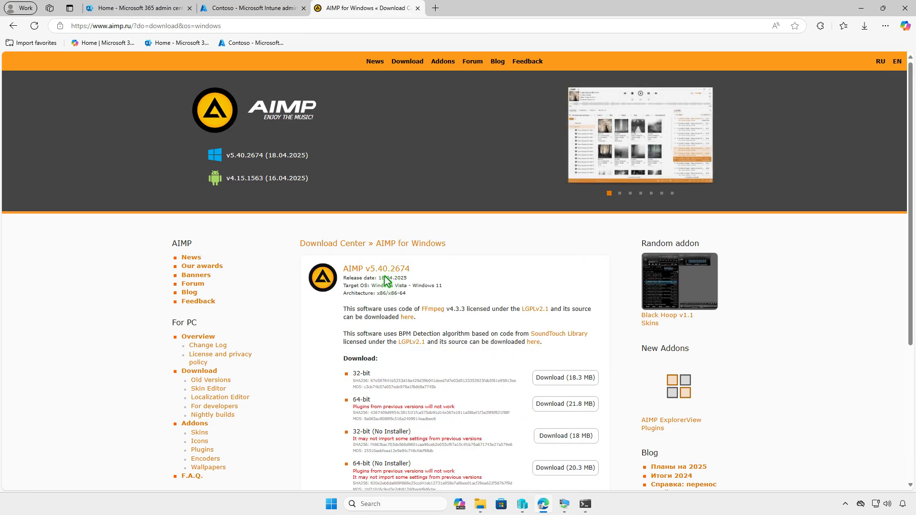
{"action": "scroll", "coordinate": [521, 356], "scroll_direction": "down", "scroll_amount": 2}
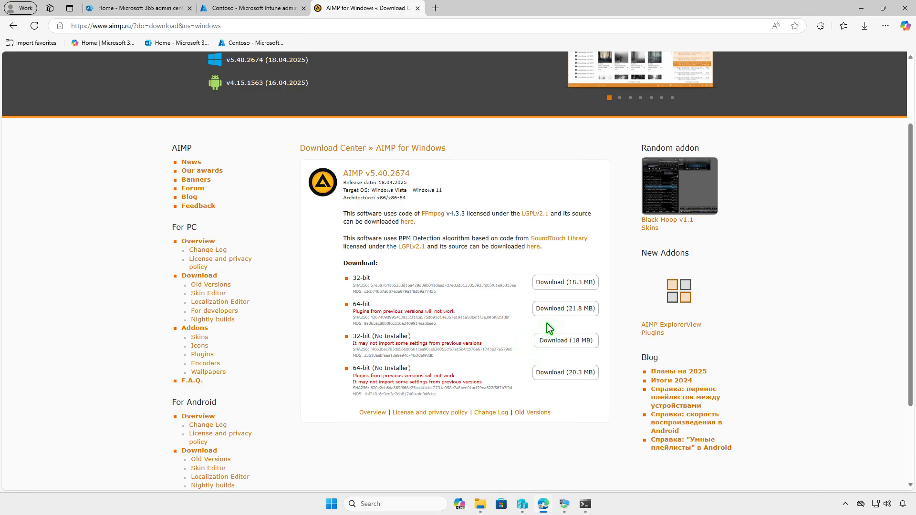
{"action": "left_click", "coordinate": [555, 314]}
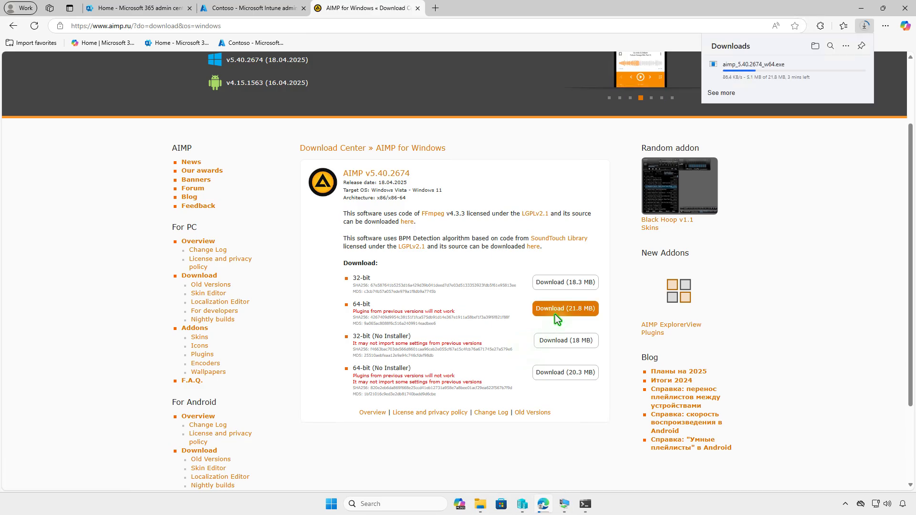
{"action": "left_click", "coordinate": [810, 47]}
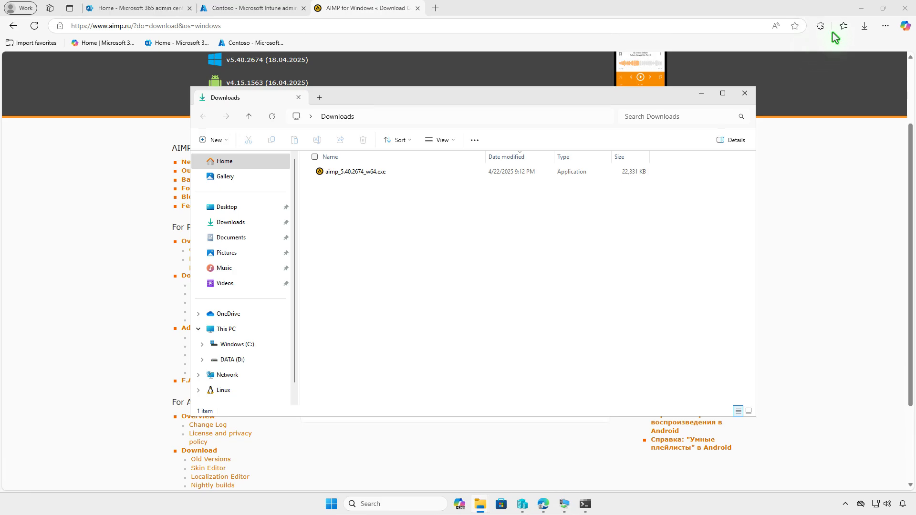
{"action": "left_click", "coordinate": [861, 8]}
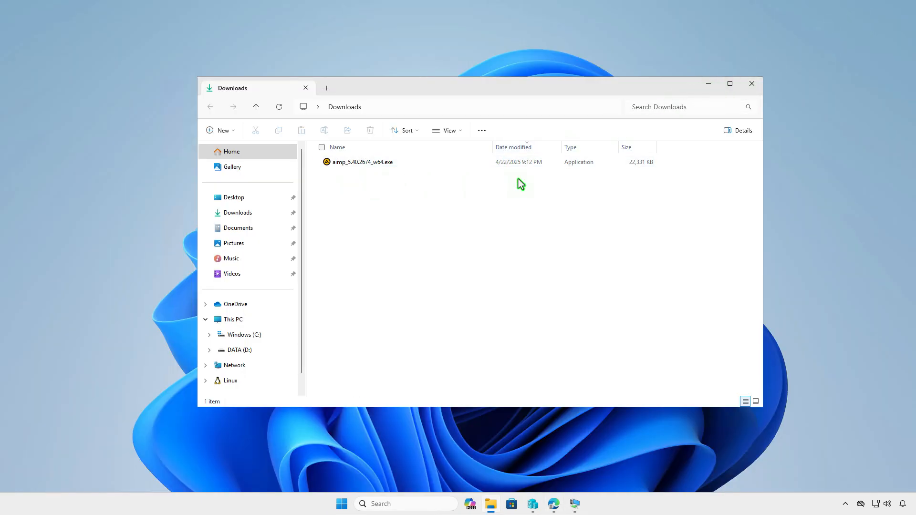
{"action": "left_click", "coordinate": [707, 85]}
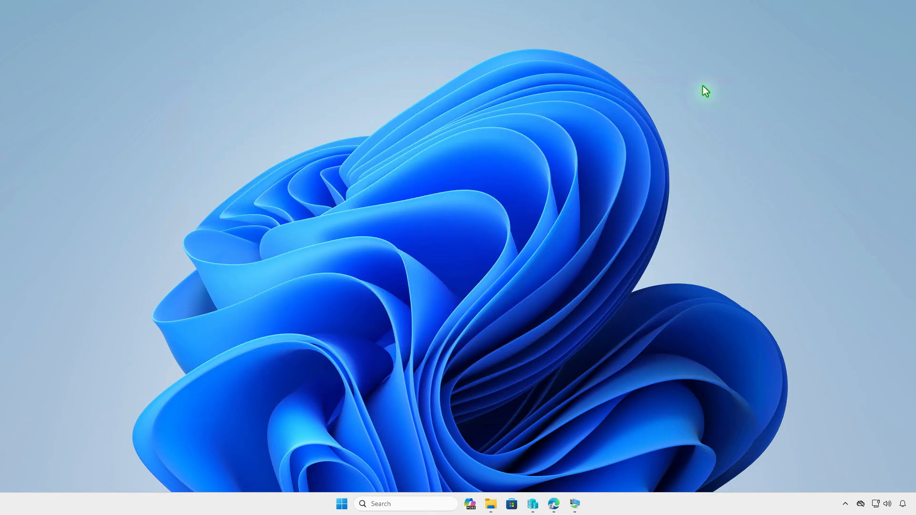
Open an administrator PowerShell terminal and run "winget download --id AIMP.AIMP"
{"action": "right_click", "coordinate": [344, 504]}
{"action": "left_click", "coordinate": [357, 373]}
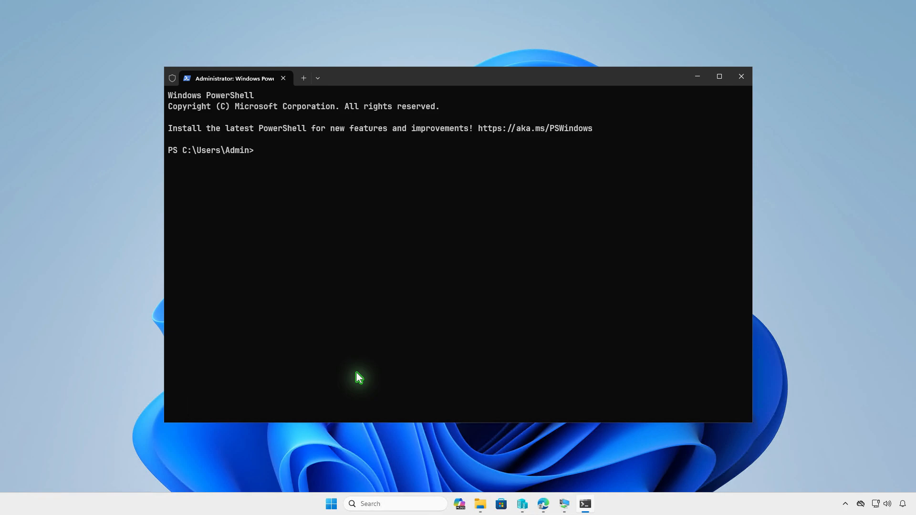
{"action": "type", "text": "winget download --id AIMP.AIMP"}
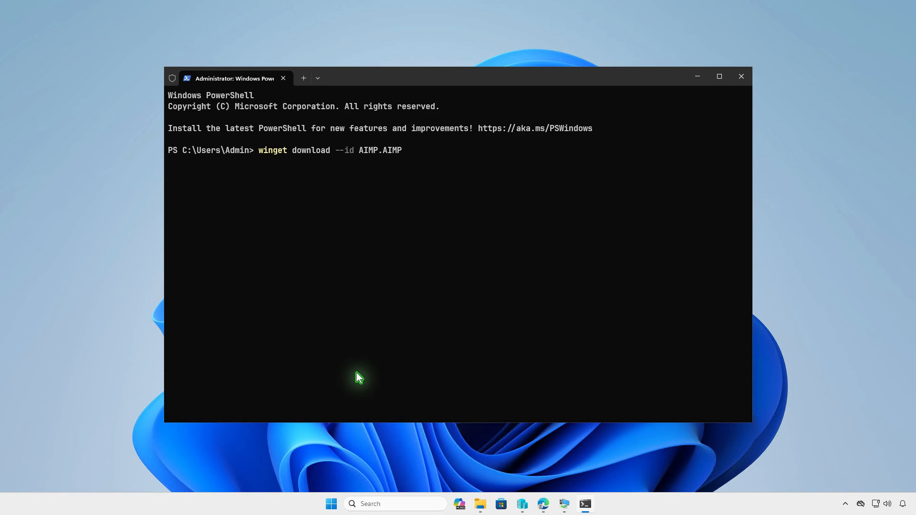
{"action": "key", "text": "Return"}
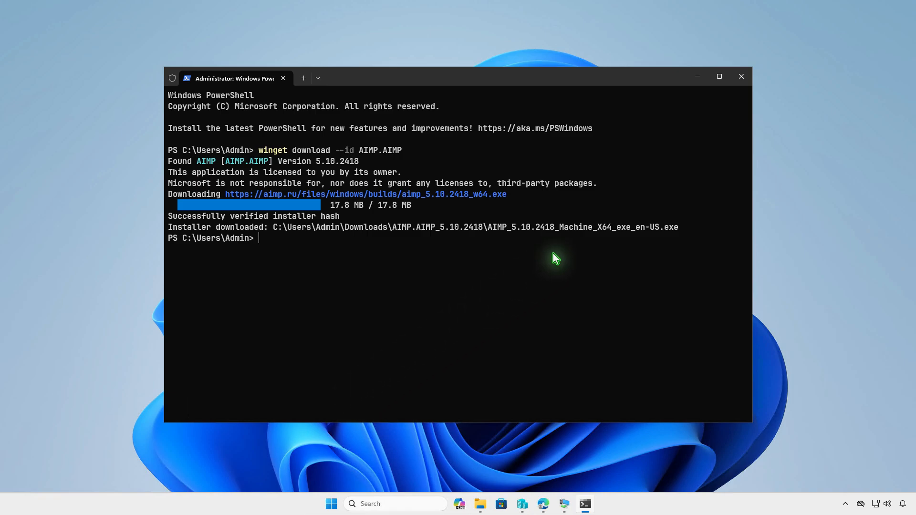
Return to the Downloads folder and open the AIMP.AIMP_5.10.2418 folder to view the winget download
{"action": "left_click", "coordinate": [697, 77]}
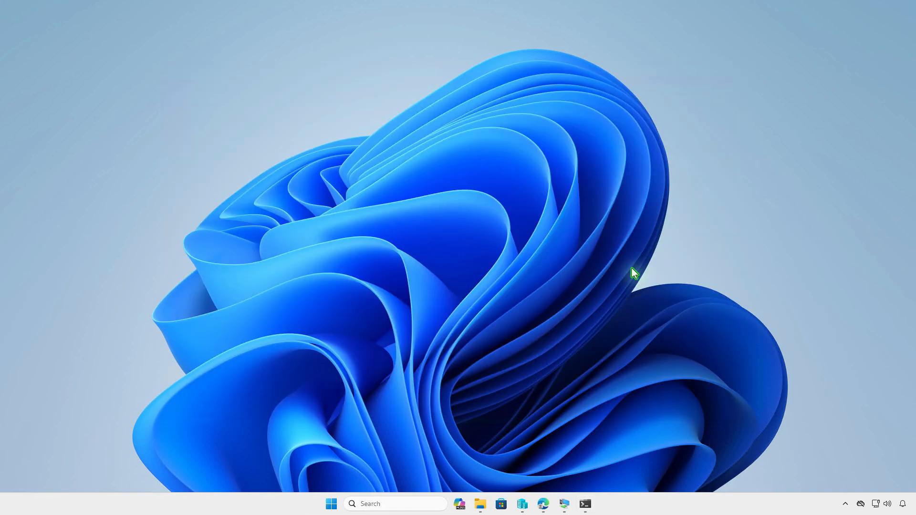
{"action": "left_click", "coordinate": [480, 504]}
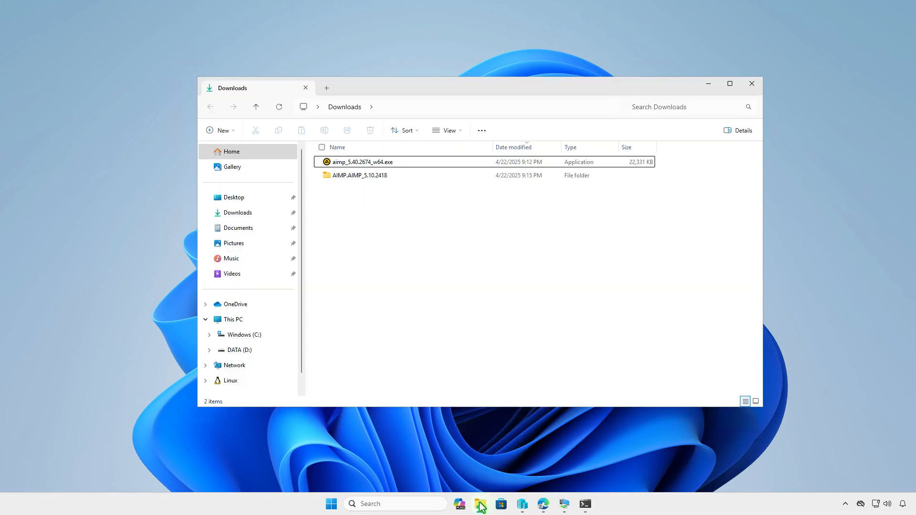
{"action": "double_click", "coordinate": [406, 176]}
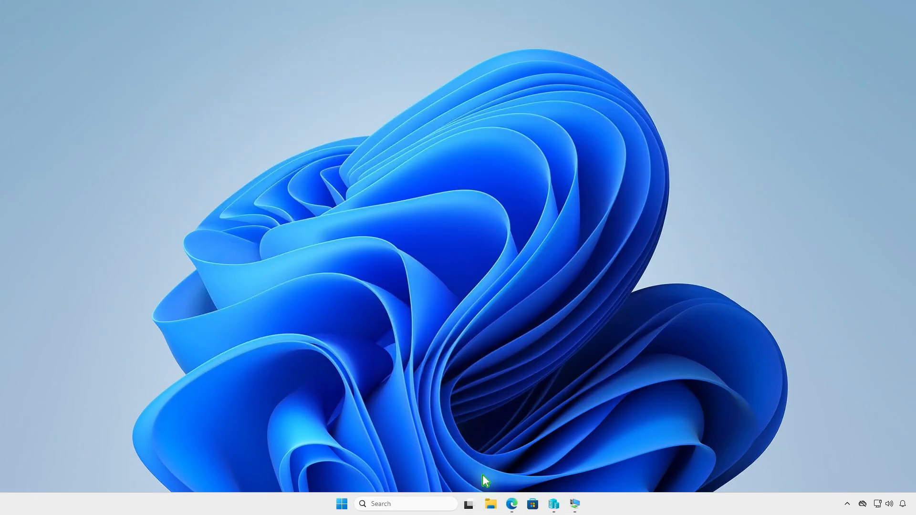
Create a folder named Intune at the root of the DATA (D:) drive
{"action": "left_click", "coordinate": [490, 505]}
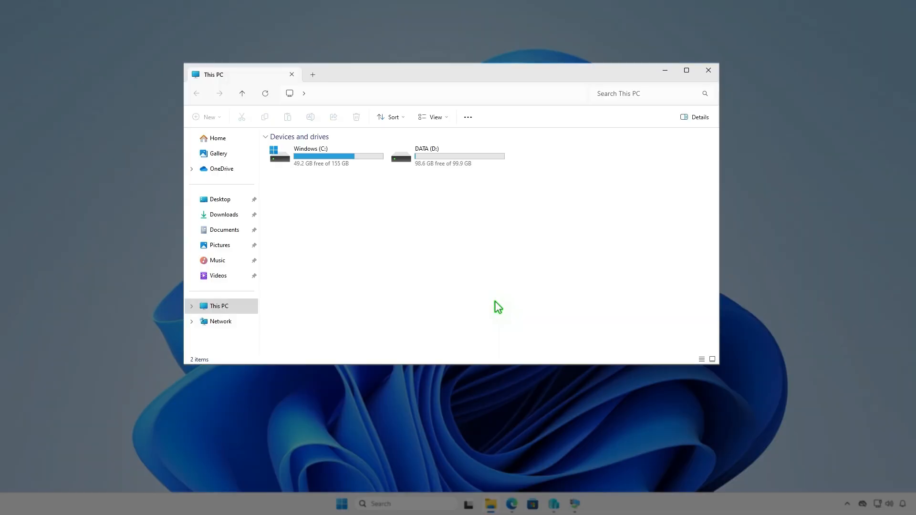
{"action": "double_click", "coordinate": [477, 158]}
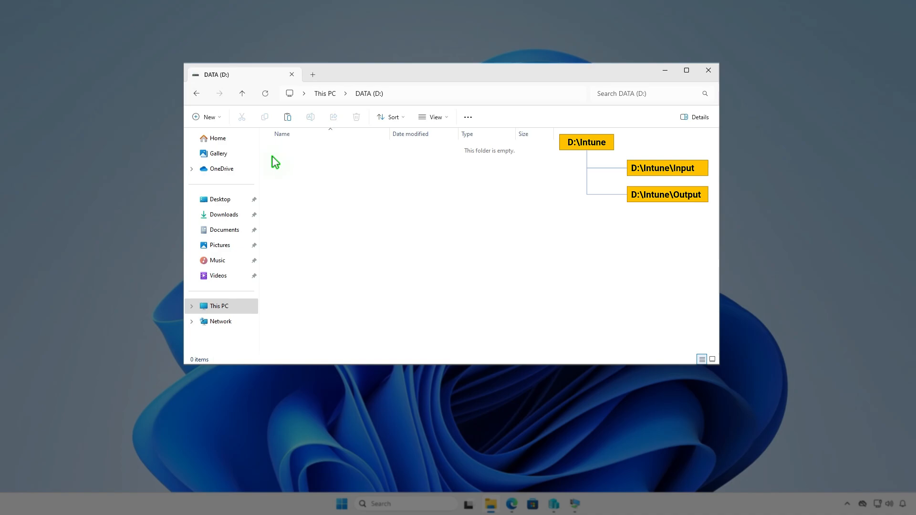
{"action": "left_click", "coordinate": [217, 118]}
{"action": "left_click", "coordinate": [236, 138]}
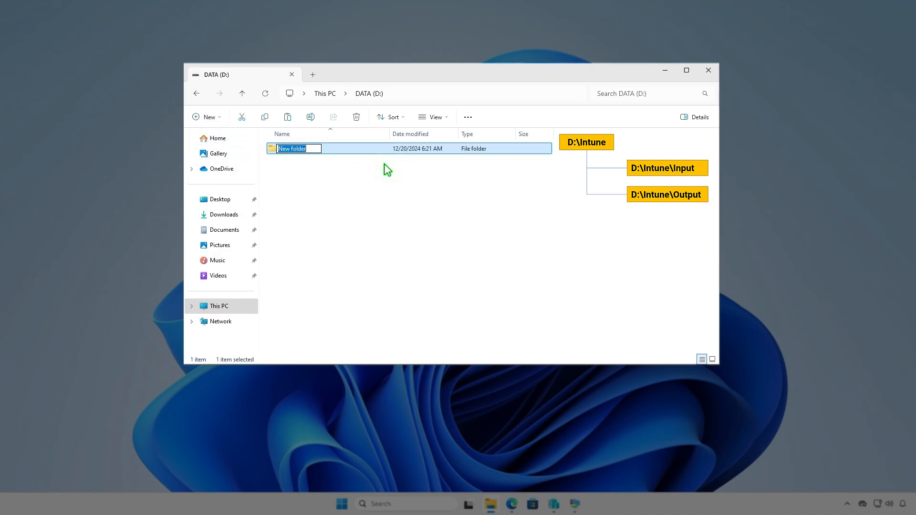
{"action": "type", "text": "Intune"}
{"action": "key", "text": "Return"}
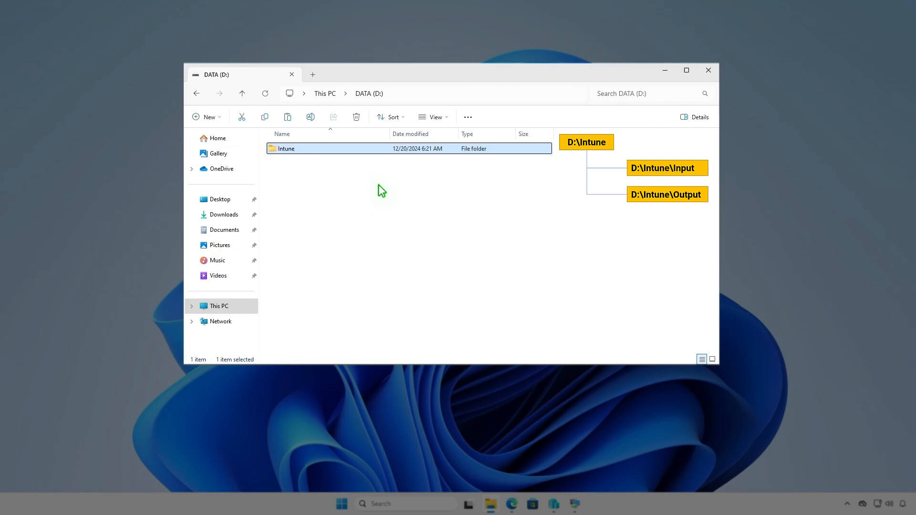
Open the Intune folder and create a subfolder named Input in it
{"action": "key", "text": "Return"}
{"action": "right_click", "coordinate": [379, 185]}
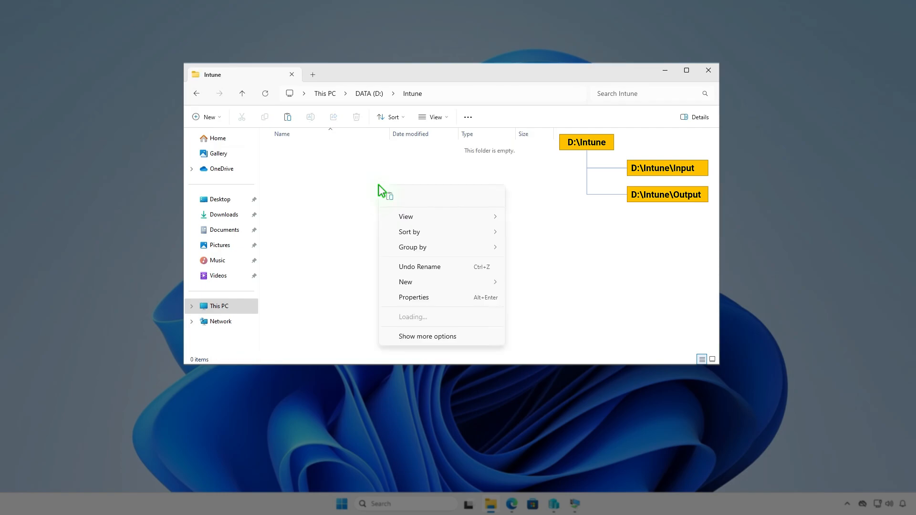
{"action": "mouse_move", "coordinate": [413, 283]}
{"action": "left_click", "coordinate": [530, 286]}
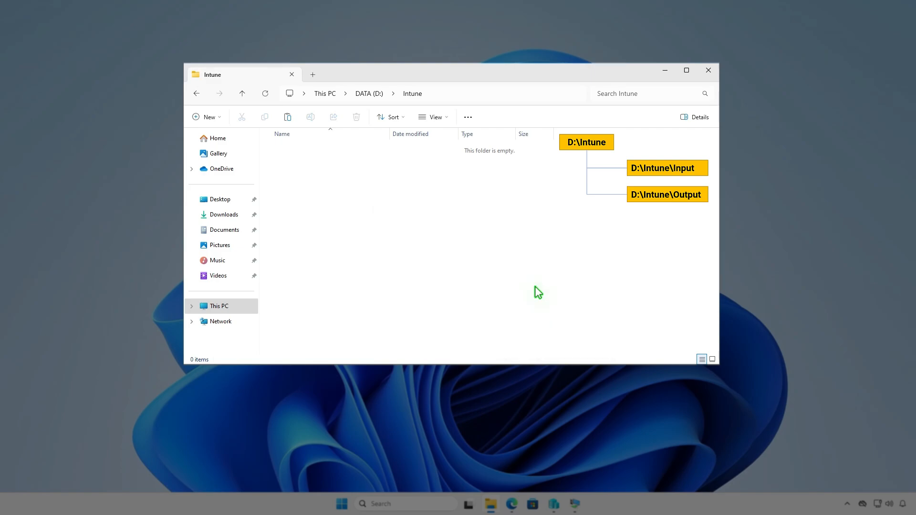
{"action": "type", "text": "In"}
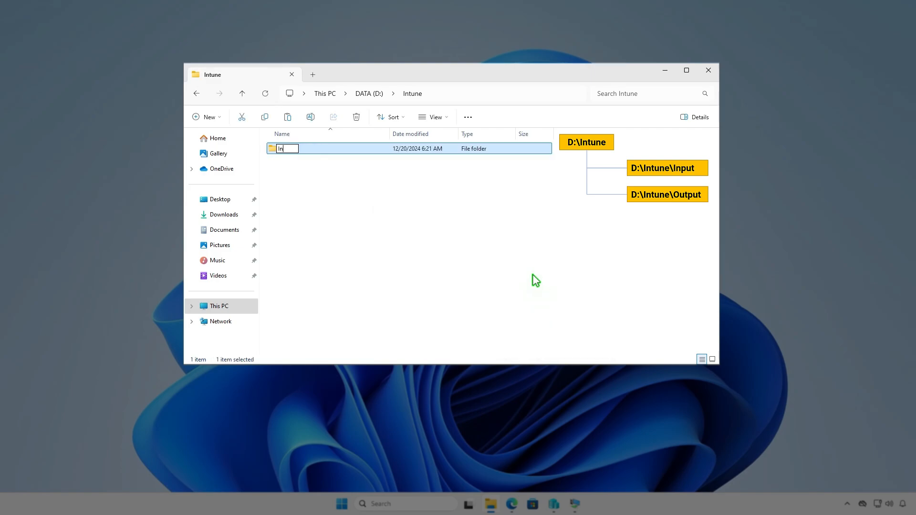
{"action": "type", "text": "put"}
{"action": "key", "text": "Return"}
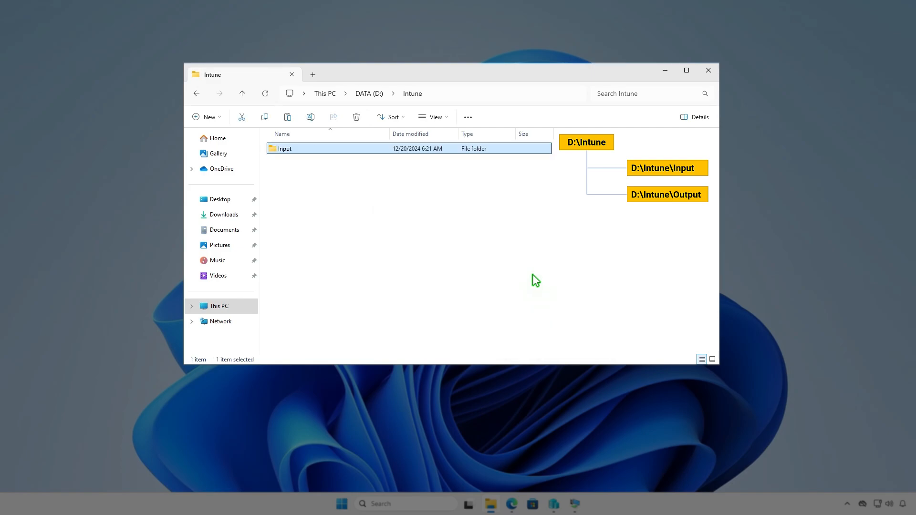
Create a second subfolder named Output in D:\Intune
{"action": "key", "text": "ctrl+shift+n"}
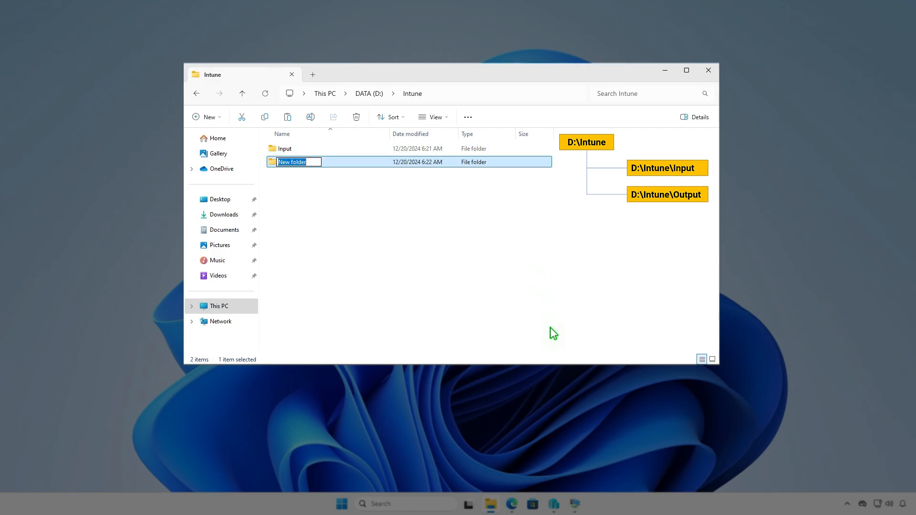
{"action": "type", "text": "Output"}
{"action": "left_click", "coordinate": [497, 256]}
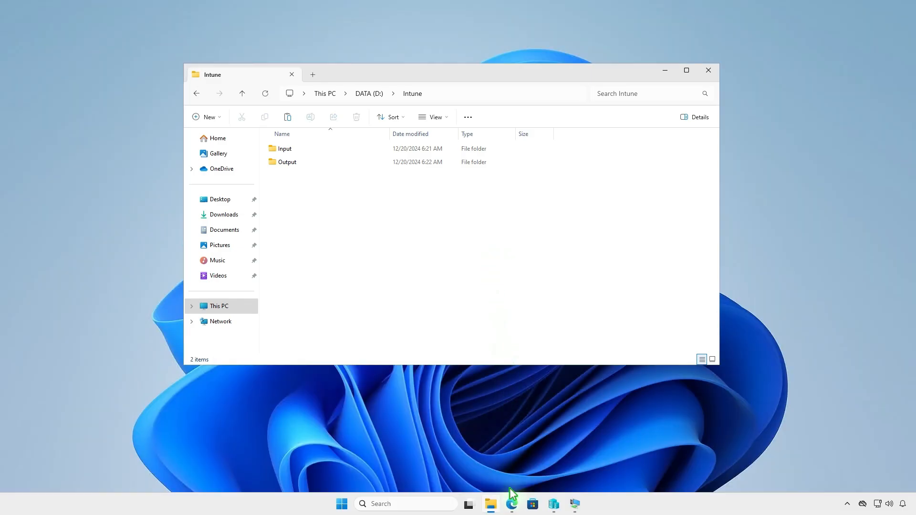
Switch to Edge, download the Microsoft Win32 Content Prep Tool v1.8.6 source code zip from its latest GitHub release, and show it in its folder
{"action": "left_click", "coordinate": [512, 505]}
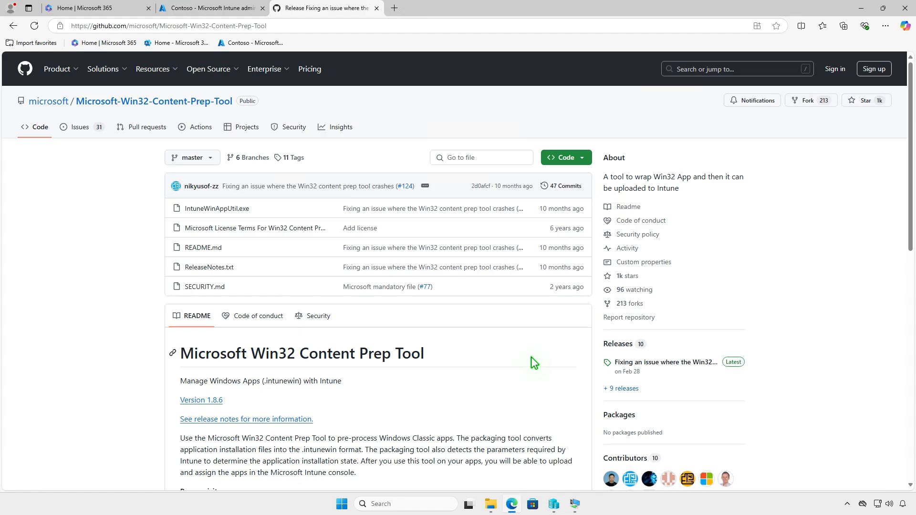
{"action": "left_click", "coordinate": [691, 366]}
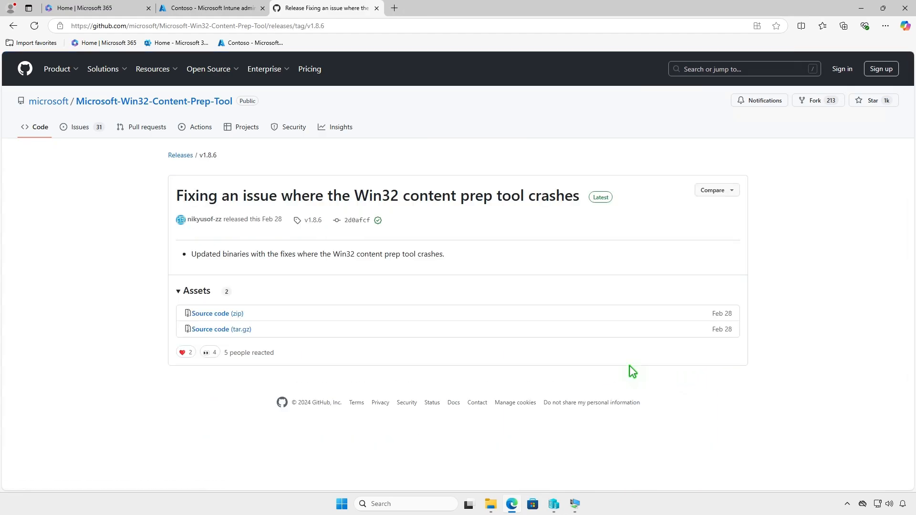
{"action": "left_click", "coordinate": [238, 314]}
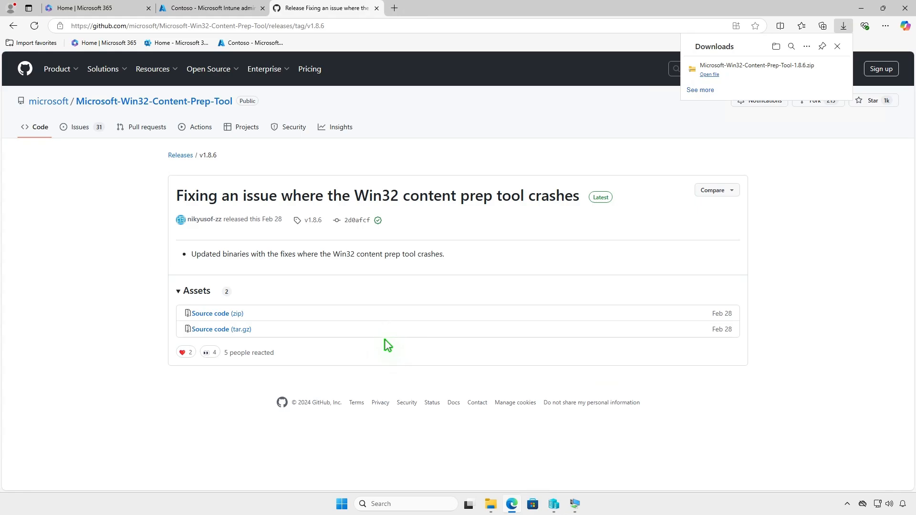
{"action": "left_click", "coordinate": [810, 72]}
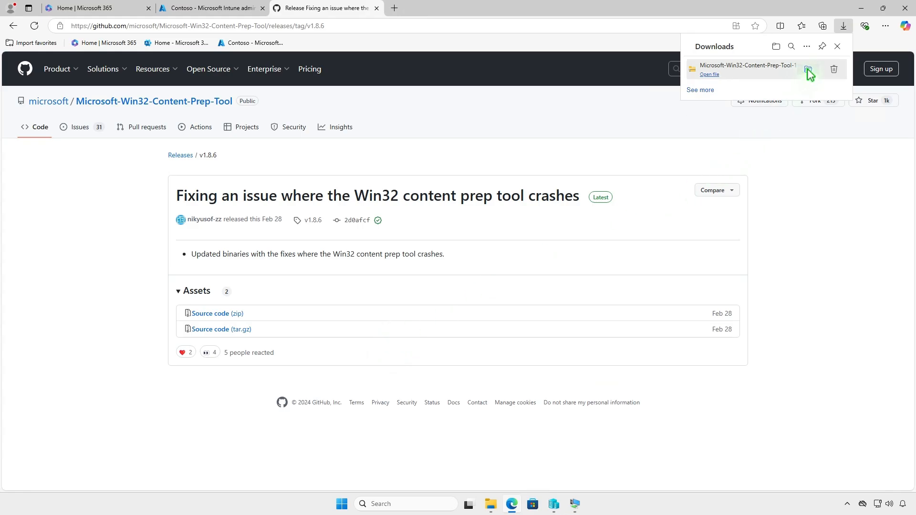
{"action": "left_click", "coordinate": [861, 8]}
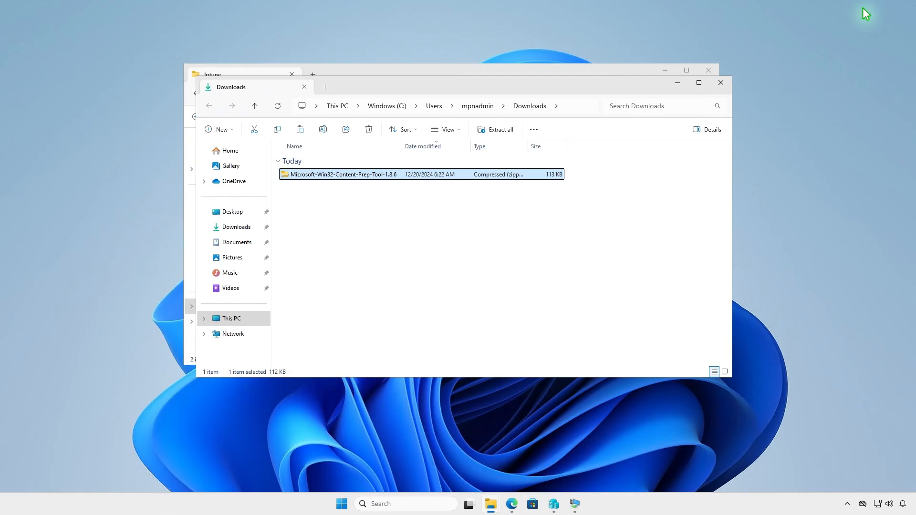
Extract the Microsoft-Win32-Content-Prep-Tool-1.8.6 archive in Downloads and open the extracted tool folder
{"action": "left_click", "coordinate": [502, 132]}
{"action": "left_click", "coordinate": [536, 342]}
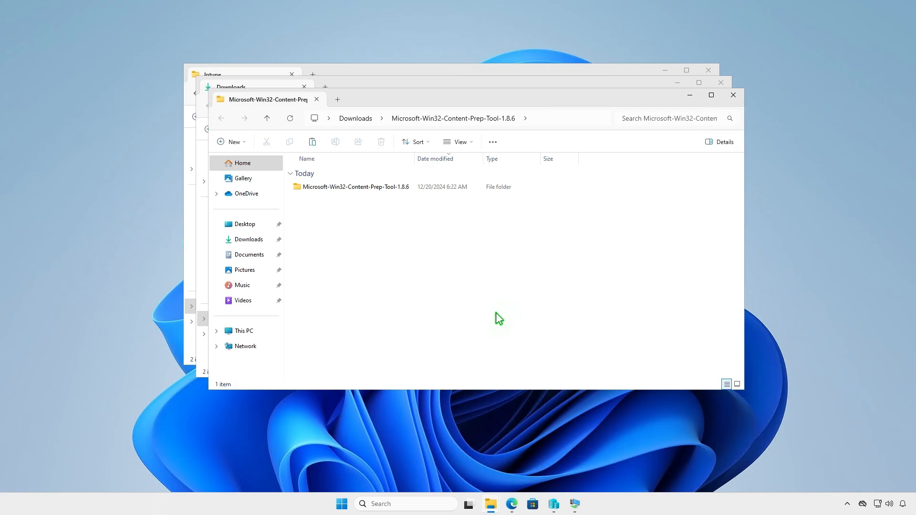
{"action": "double_click", "coordinate": [408, 187]}
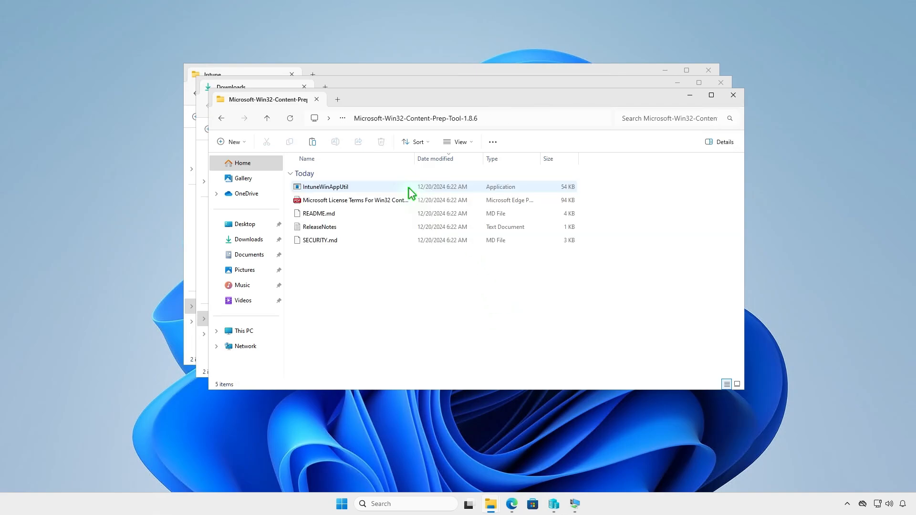
Copy the IntuneWinAppUtil application from the extracted folder into D:\Intune
{"action": "left_click", "coordinate": [365, 185]}
{"action": "right_click", "coordinate": [366, 185]}
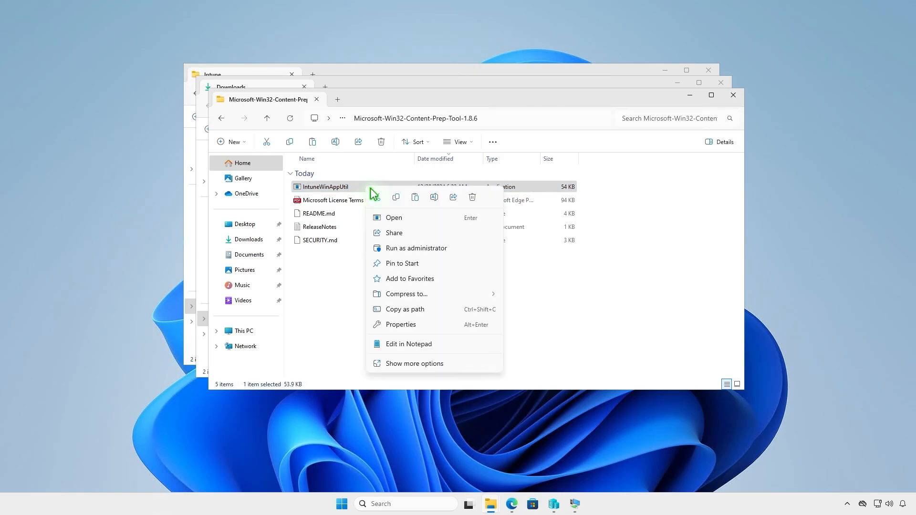
{"action": "left_click", "coordinate": [396, 198]}
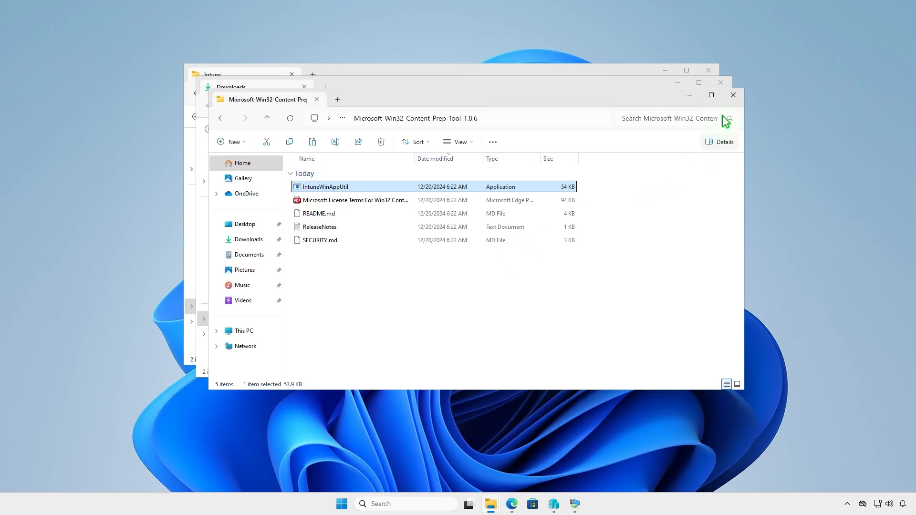
{"action": "left_click", "coordinate": [734, 95]}
{"action": "left_click", "coordinate": [722, 83]}
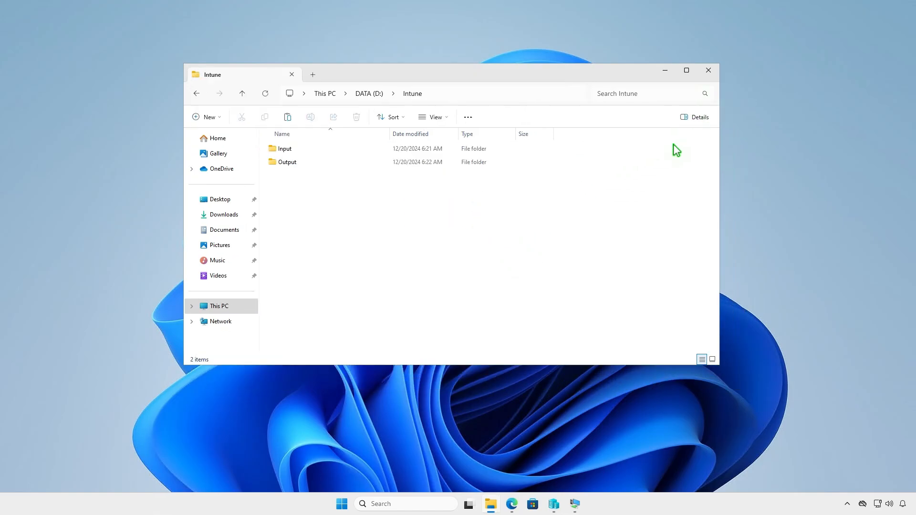
{"action": "right_click", "coordinate": [329, 205]}
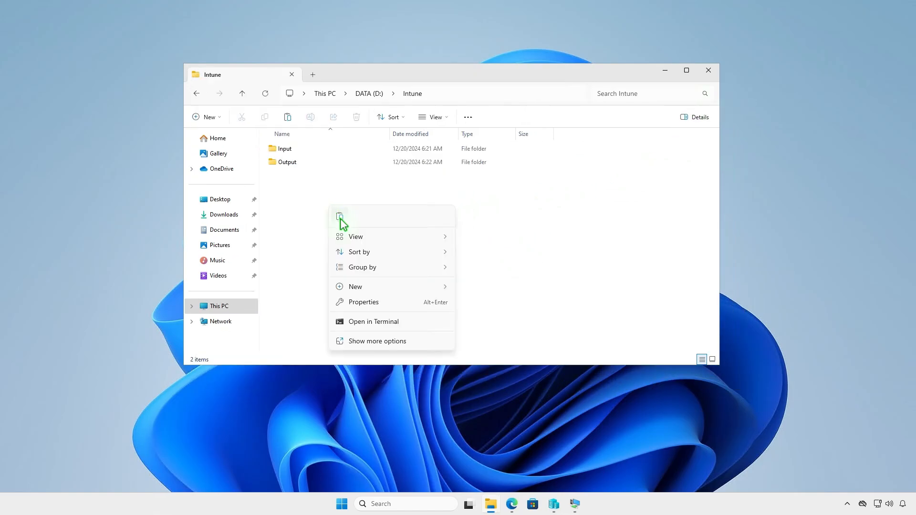
{"action": "left_click", "coordinate": [340, 217]}
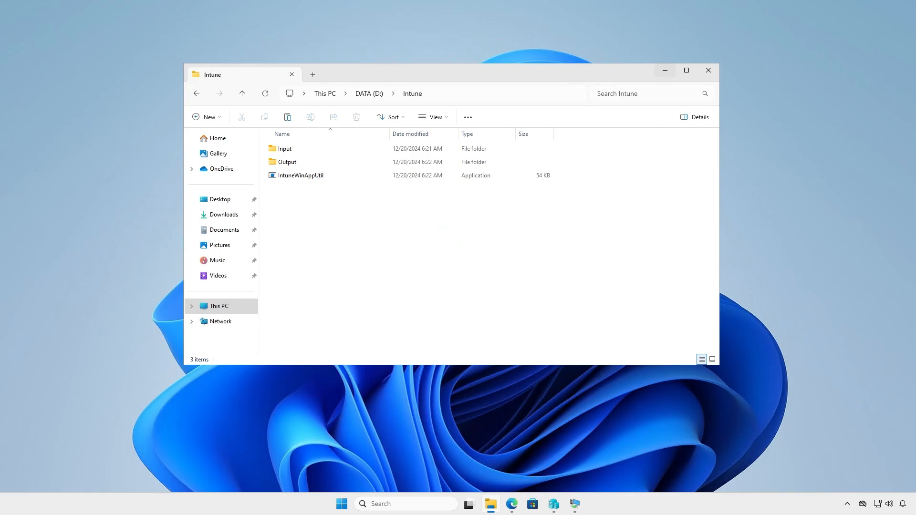
{"action": "left_click", "coordinate": [665, 71]}
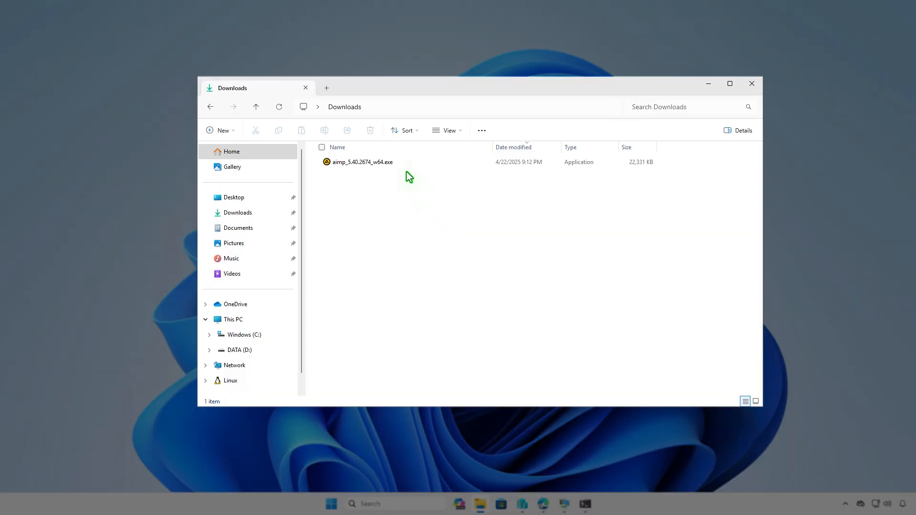
Rename the AIMP installer aimp_5.40.2674_w64.exe in Downloads to setup.exe
{"action": "left_click", "coordinate": [403, 164]}
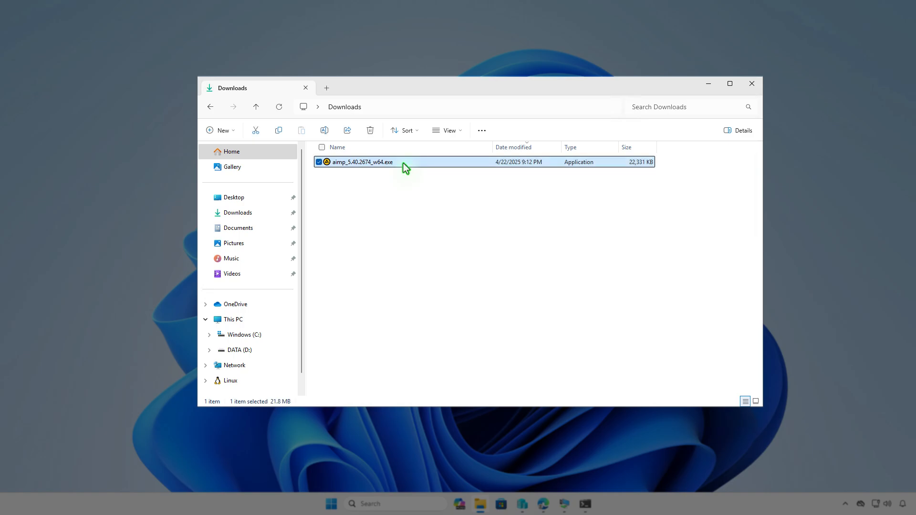
{"action": "key", "text": "F2"}
{"action": "type", "text": "setup"}
{"action": "key", "text": "Return"}
Copy setup.exe from Downloads into D:\Intune\Input and return to the D:\Intune folder
{"action": "right_click", "coordinate": [403, 164]}
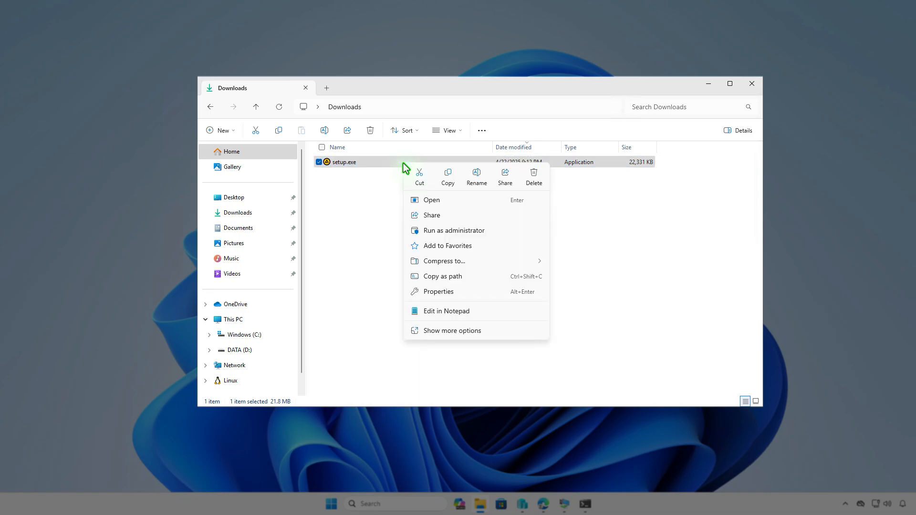
{"action": "left_click", "coordinate": [442, 178]}
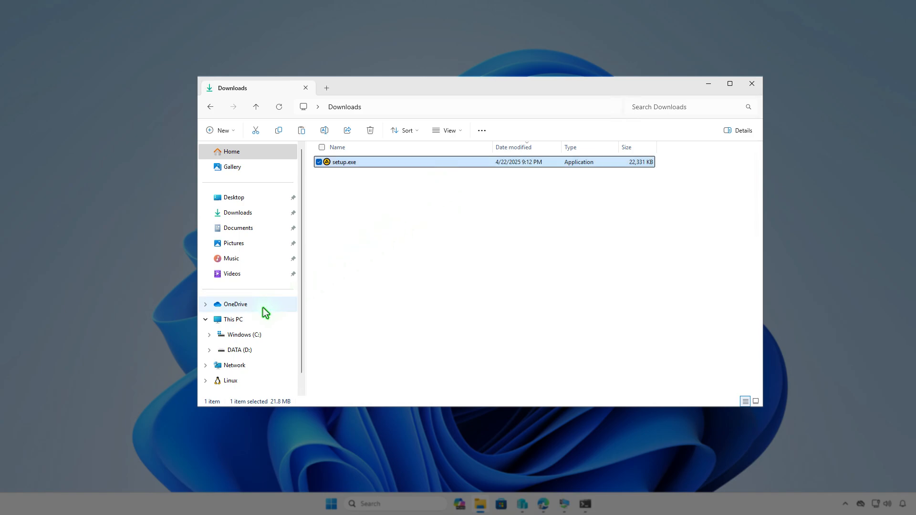
{"action": "left_click", "coordinate": [258, 319]}
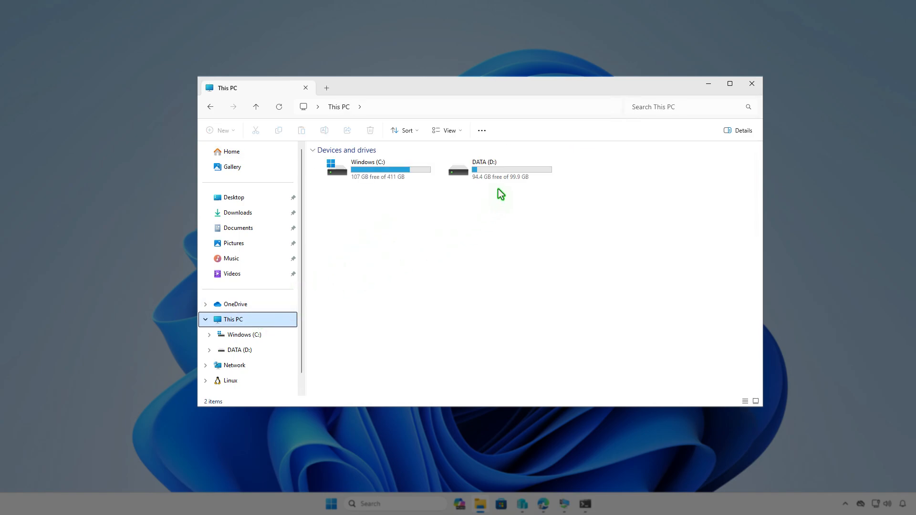
{"action": "double_click", "coordinate": [501, 172]}
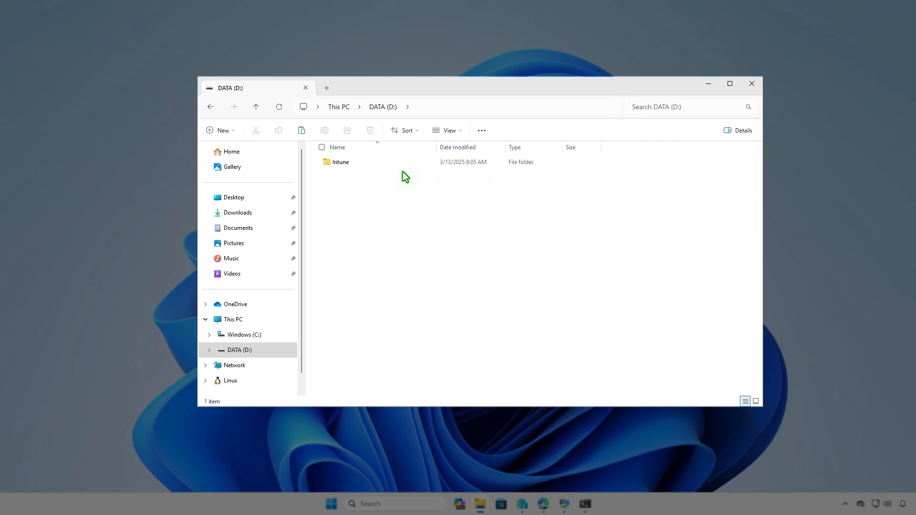
{"action": "double_click", "coordinate": [376, 165]}
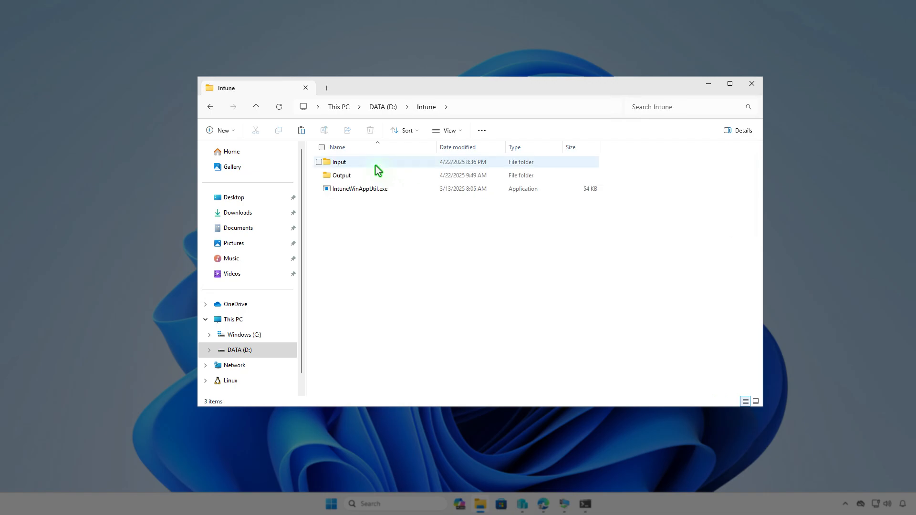
{"action": "double_click", "coordinate": [376, 165]}
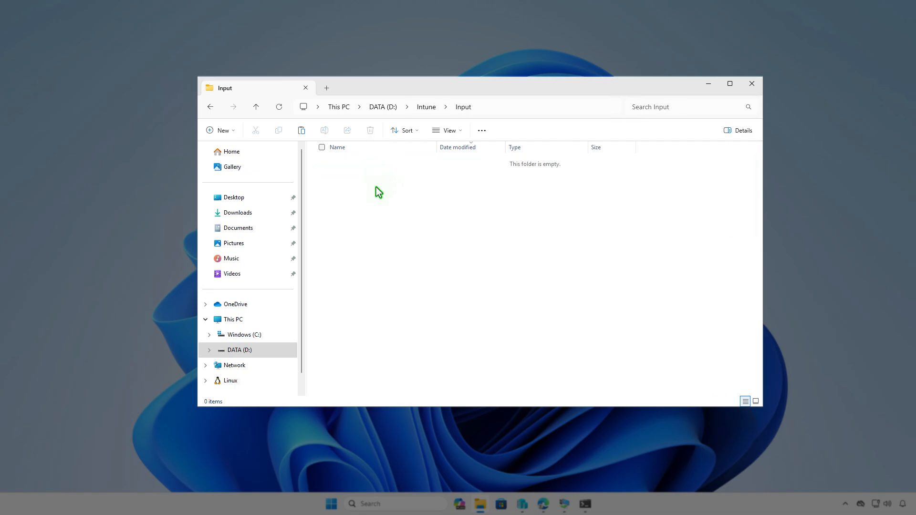
{"action": "right_click", "coordinate": [377, 189]}
{"action": "left_click", "coordinate": [386, 201]}
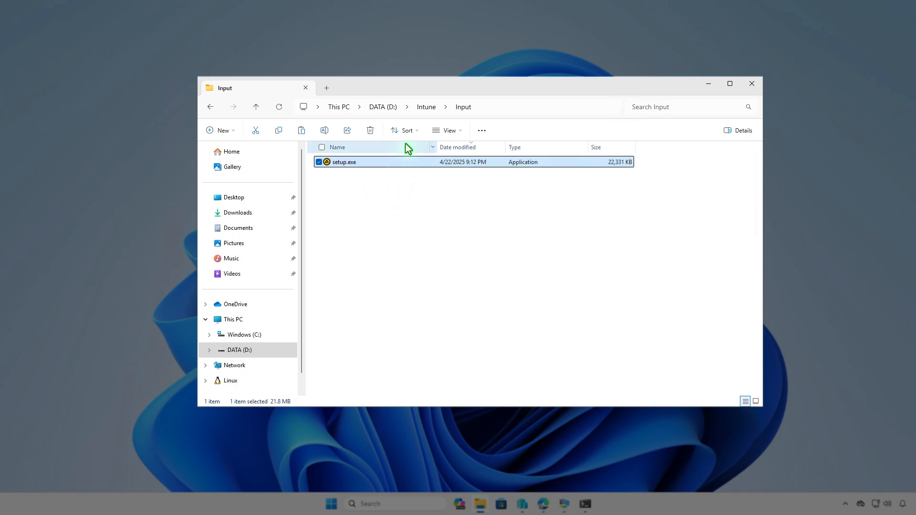
{"action": "left_click", "coordinate": [422, 110]}
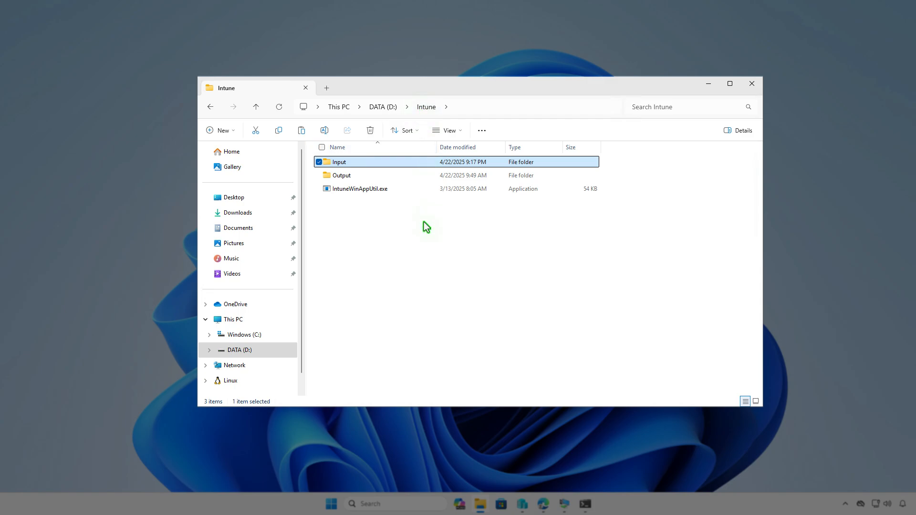
{"action": "left_click", "coordinate": [426, 244]}
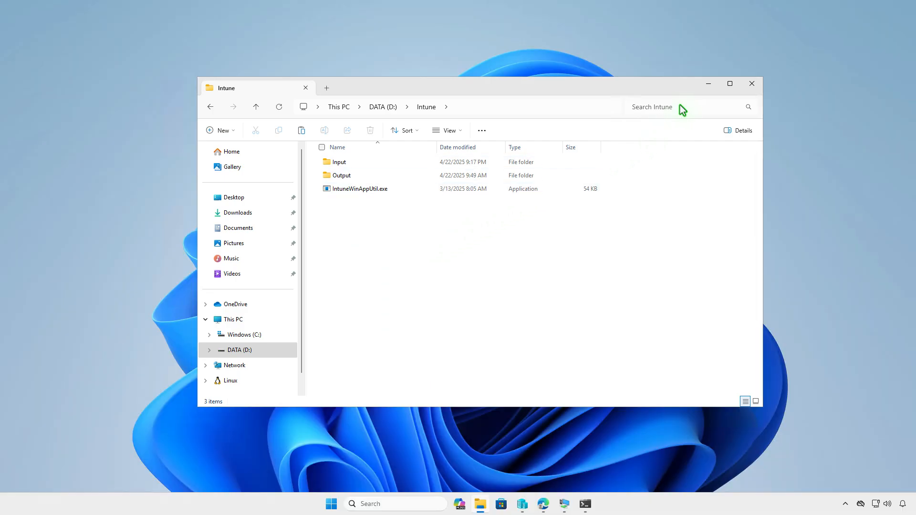
Switch to an administrator Terminal window and change the working directory to D:\Intune
{"action": "left_click", "coordinate": [708, 85]}
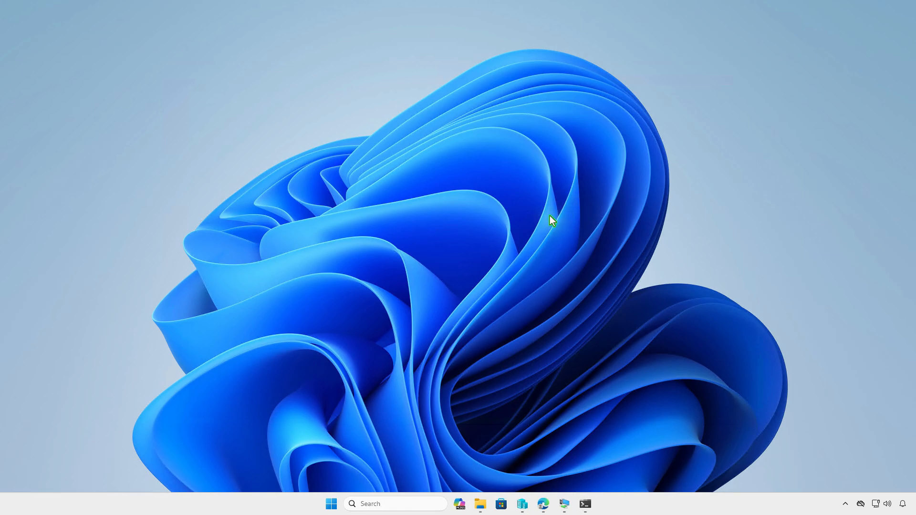
{"action": "right_click", "coordinate": [342, 505]}
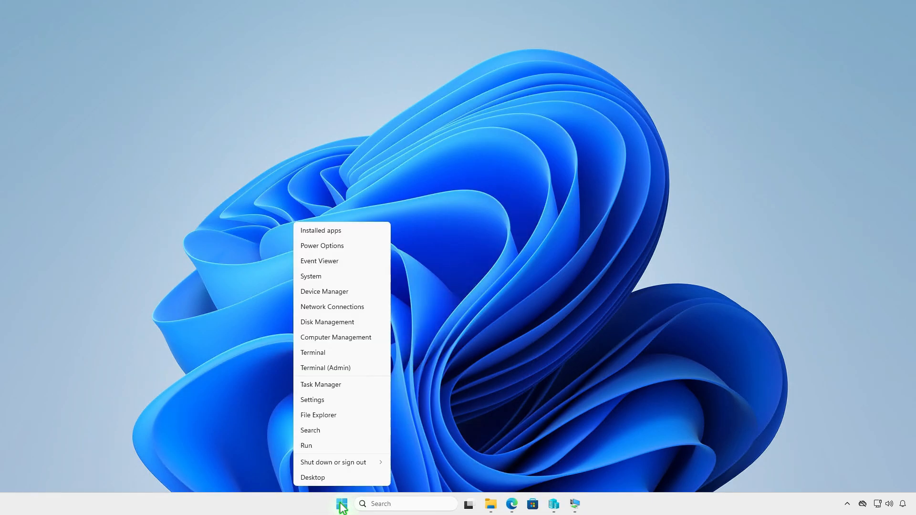
{"action": "left_click", "coordinate": [367, 368]}
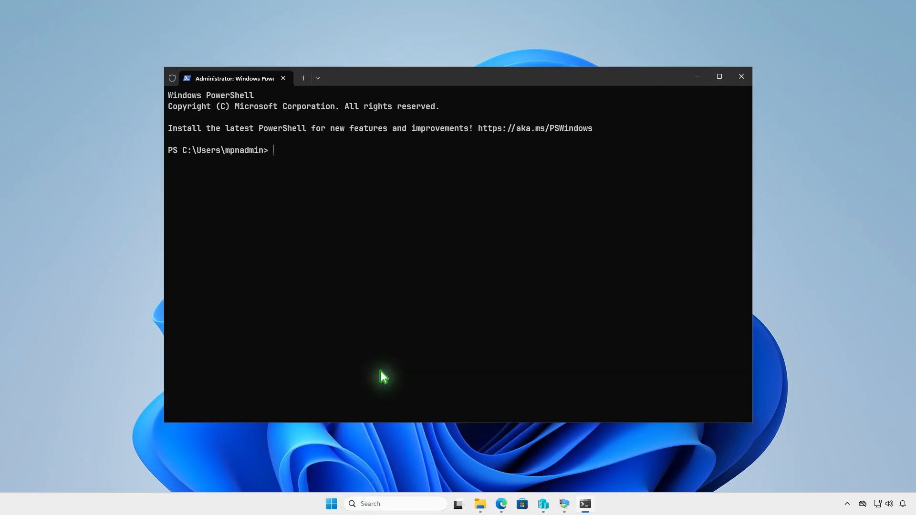
{"action": "type", "text": "cd "}
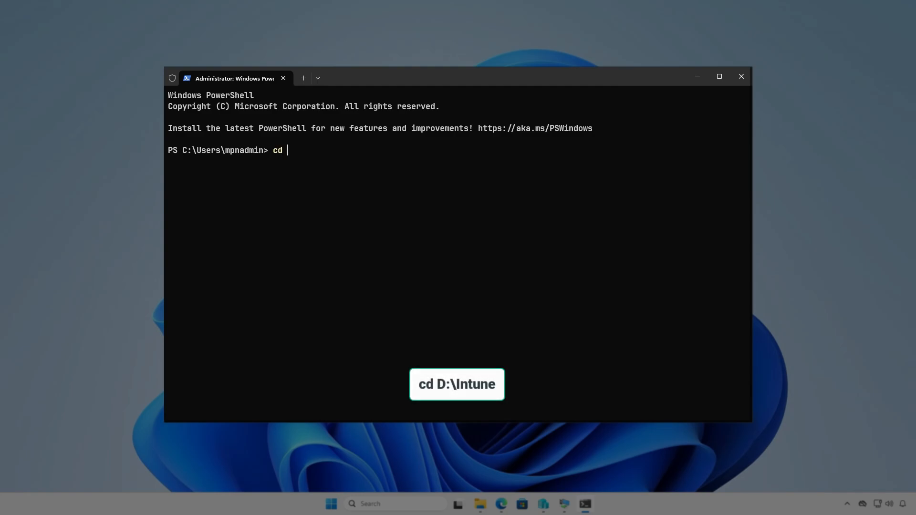
{"action": "type", "text": "d:\\in"}
{"action": "key", "text": "Tab"}
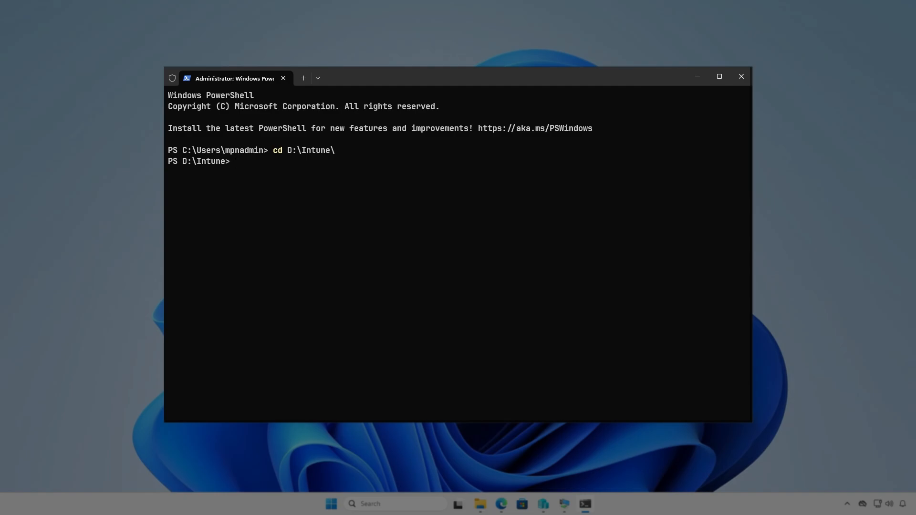
{"action": "key", "text": "Return"}
Run .\IntuneWinAppUtil.exe and specify D:\Intune\Input as the source folder
{"action": "type", "text": "in"}
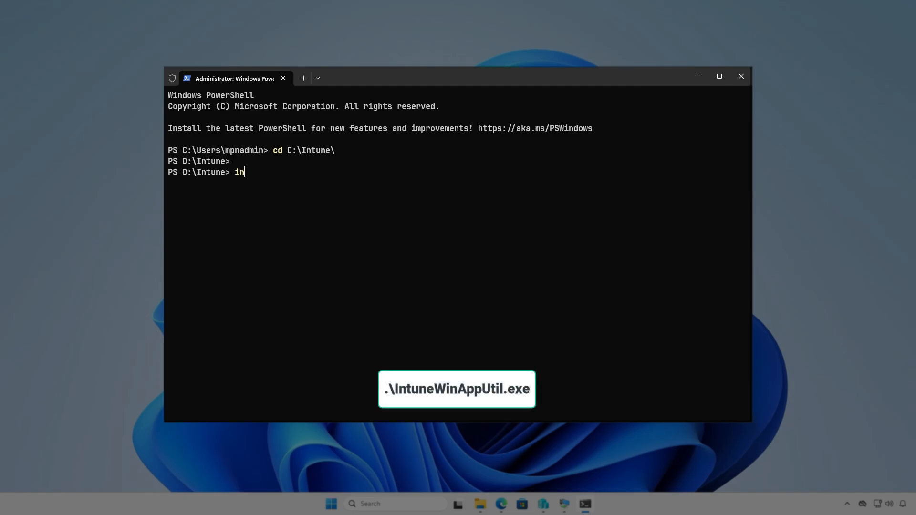
{"action": "type", "text": "te"}
{"action": "key", "text": "Tab"}
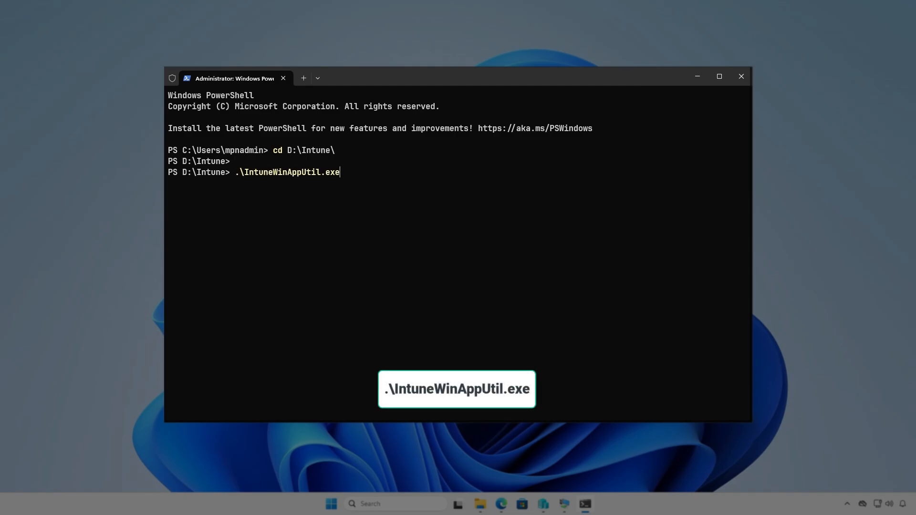
{"action": "key", "text": "Return"}
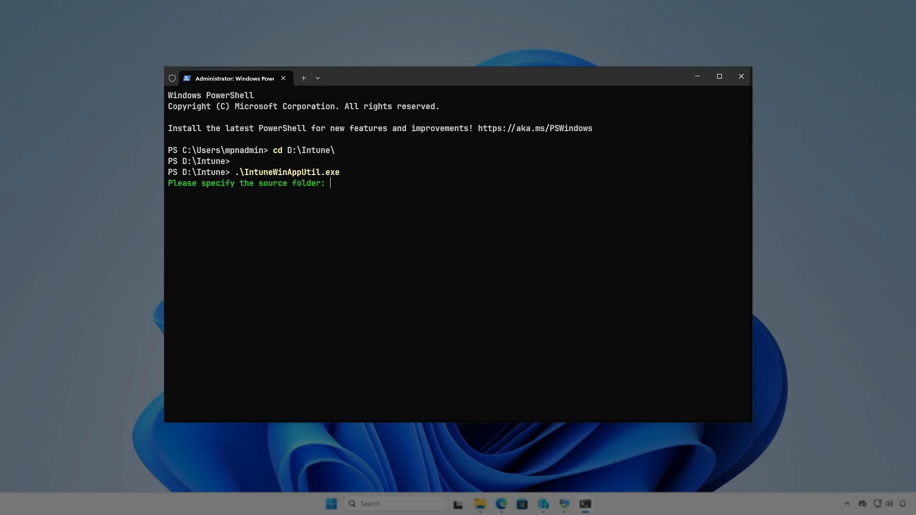
{"action": "type", "text": "D:\\In"}
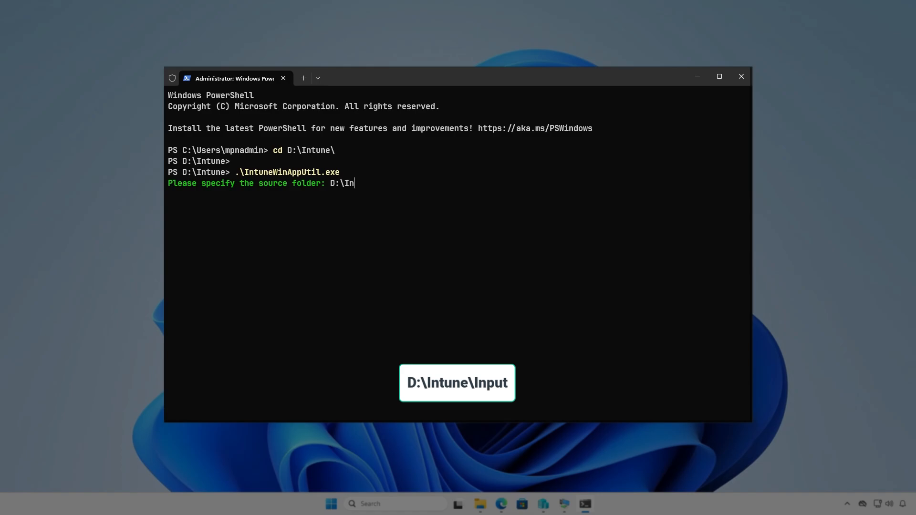
{"action": "type", "text": "tune\\Input"}
{"action": "key", "text": "Return"}
Specify D:\Intune\Input\setup.exe as the setup file for the packaging tool
{"action": "type", "text": "D:\\Intune\\"}
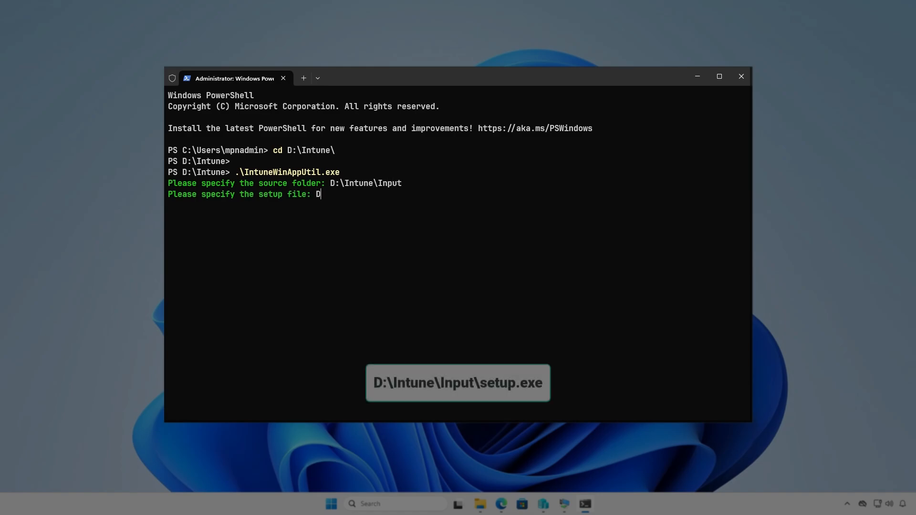
{"action": "type", "text": "In"}
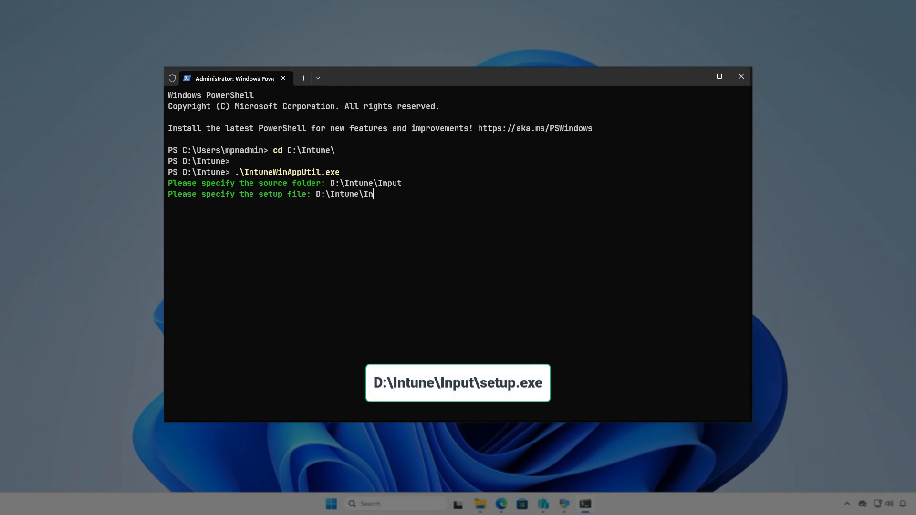
{"action": "type", "text": "put\\setup.exe"}
{"action": "key", "text": "Return"}
Specify D:\Intune\Output as the output folder and decline a catalog folder to generate the package
{"action": "type", "text": "D:"}
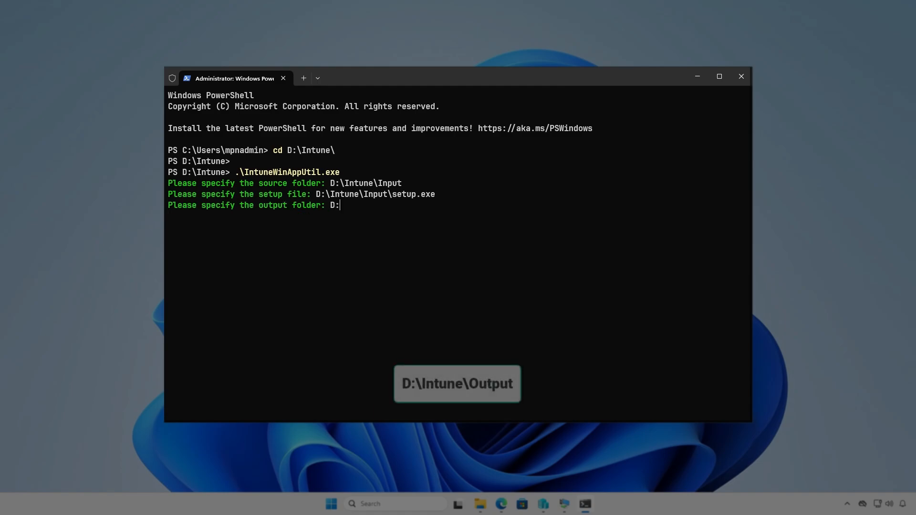
{"action": "type", "text": "\\"}
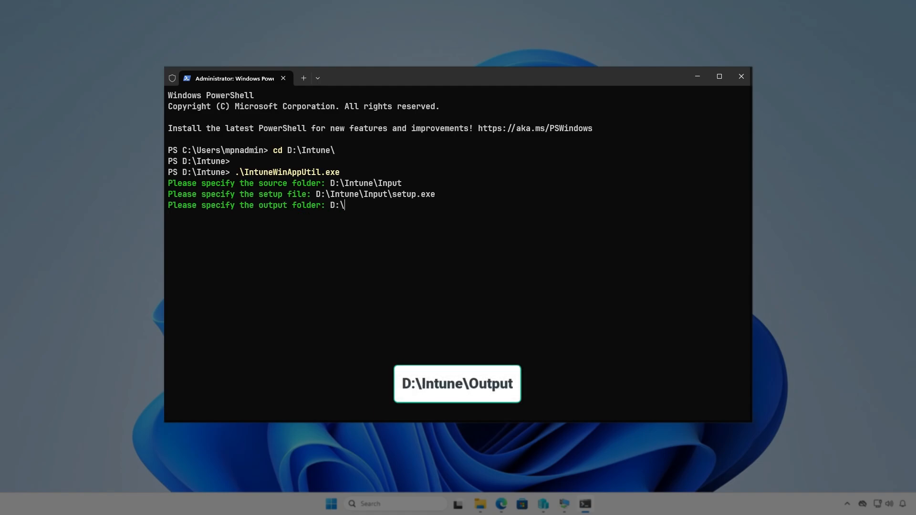
{"action": "type", "text": "Intune\\Output"}
{"action": "key", "text": "Return"}
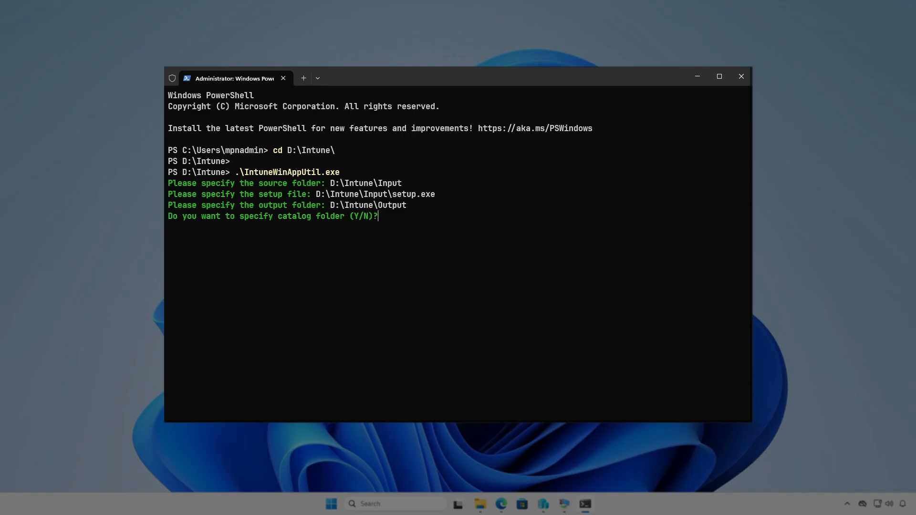
{"action": "key", "text": "n"}
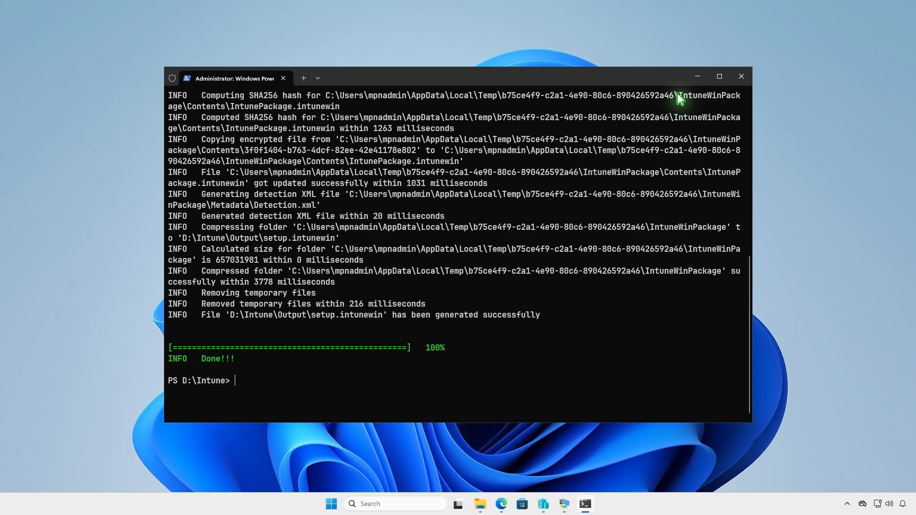
Switch to File Explorer and check the D:\Intune\Output folder for the generated .intunewin package
{"action": "left_click", "coordinate": [699, 76]}
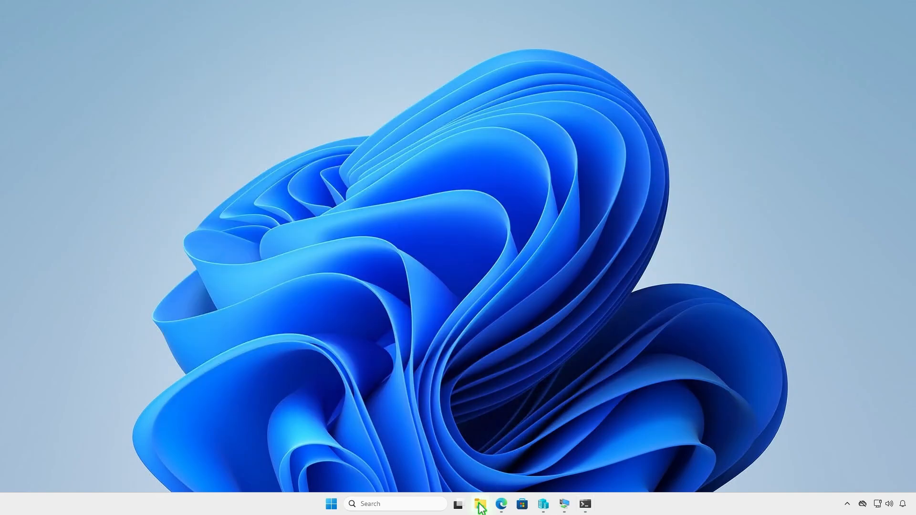
{"action": "left_click", "coordinate": [481, 505]}
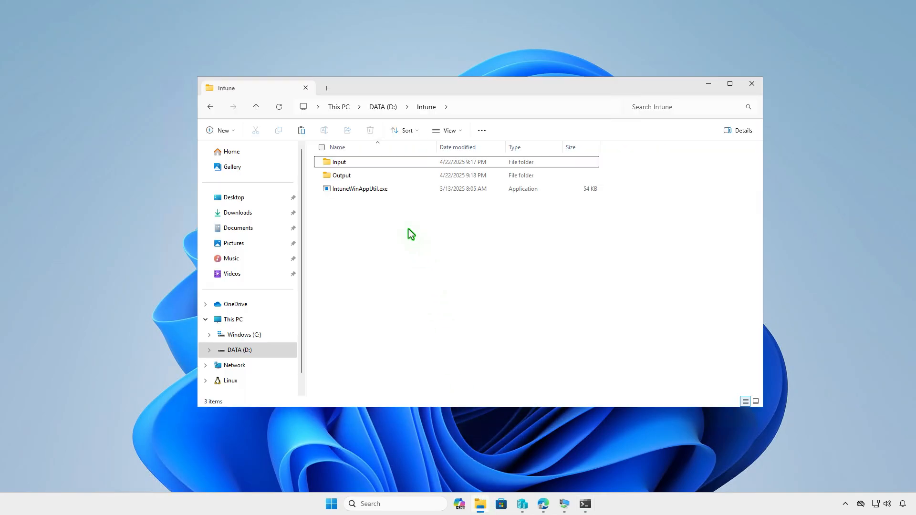
{"action": "left_click", "coordinate": [377, 178]}
{"action": "double_click", "coordinate": [377, 180]}
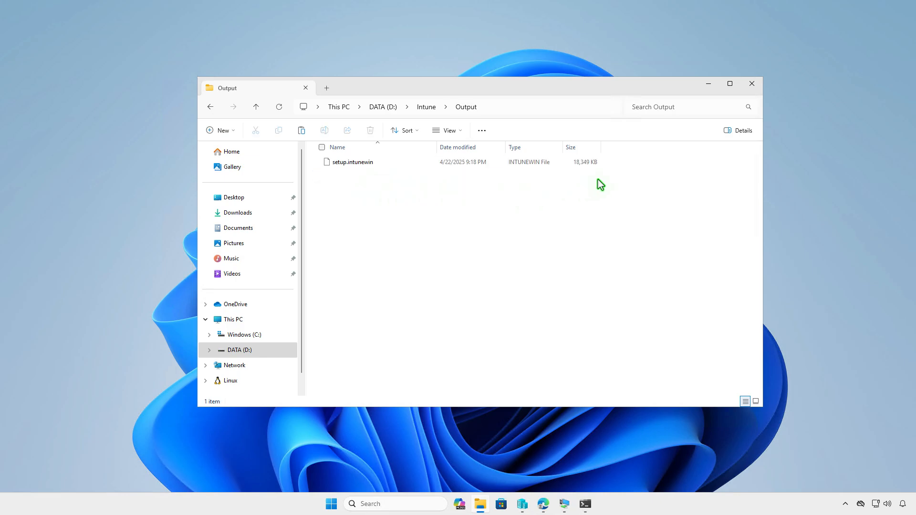
{"action": "left_click", "coordinate": [707, 84]}
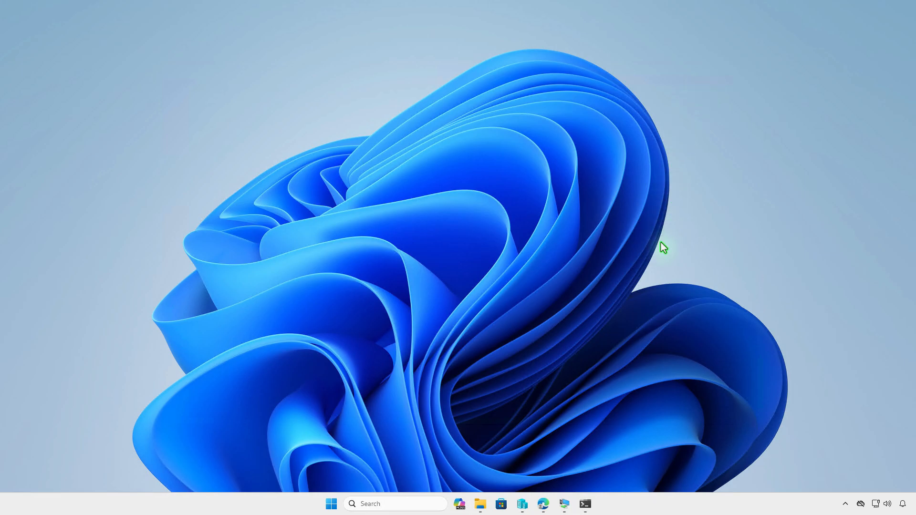
Switch to the Microsoft Intune admin center in Edge and open the list of Windows apps
{"action": "left_click", "coordinate": [545, 497]}
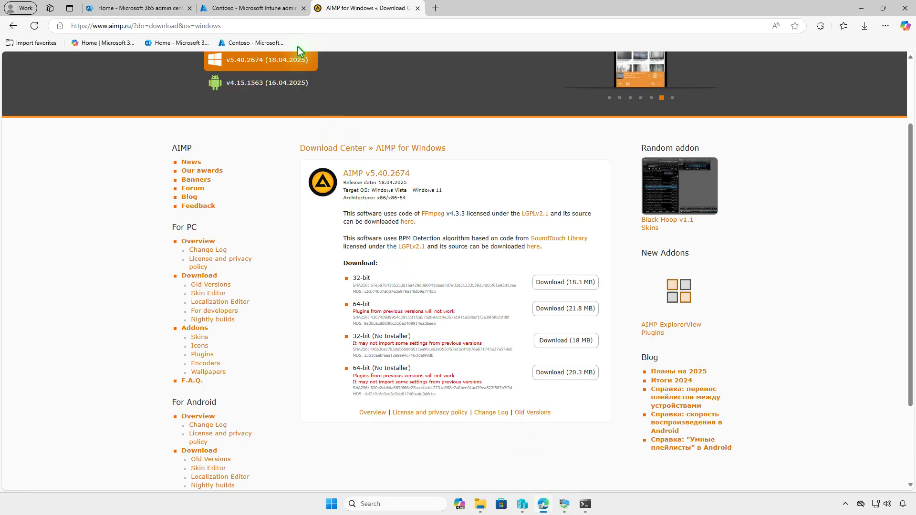
{"action": "left_click", "coordinate": [284, 19]}
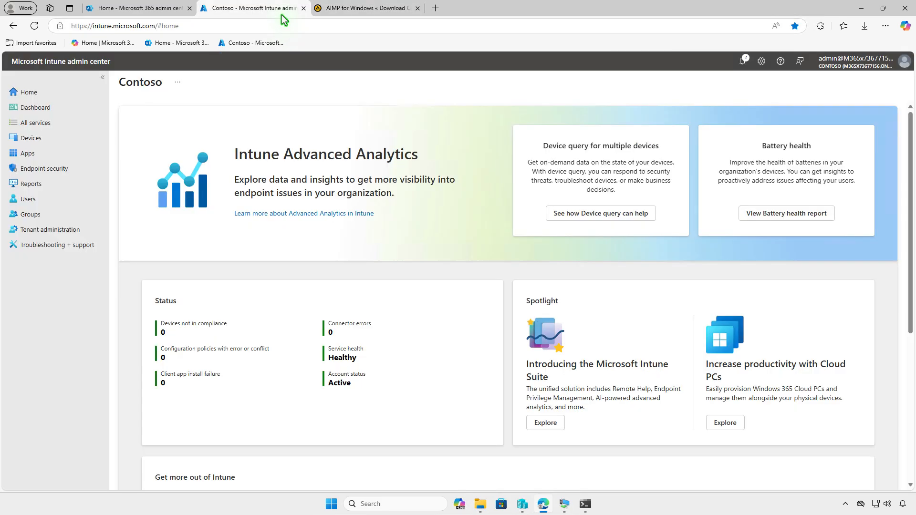
{"action": "left_click", "coordinate": [69, 149]}
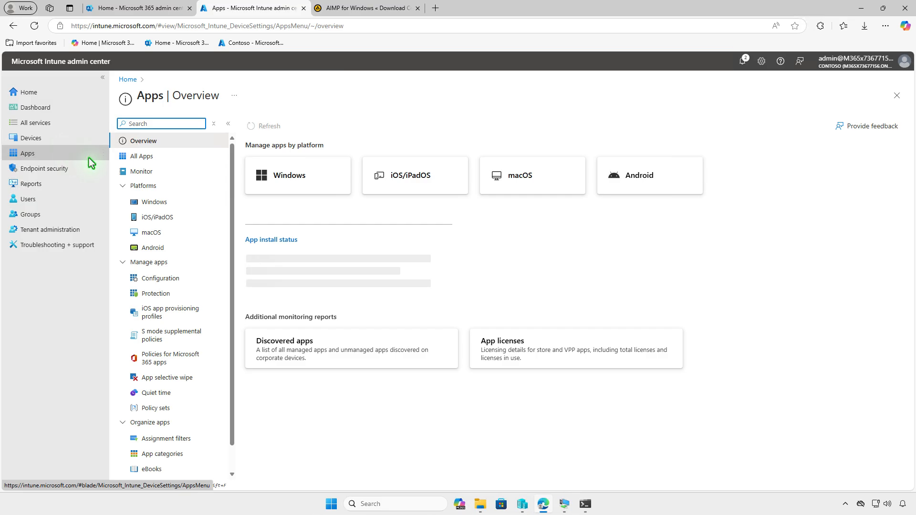
{"action": "left_click", "coordinate": [176, 204]}
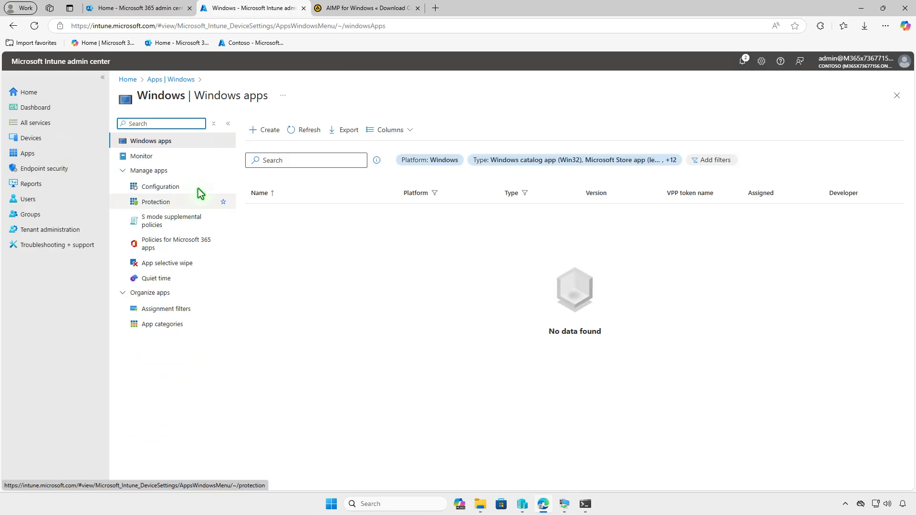
Start creating a new app of the type Windows app (Win32)
{"action": "left_click", "coordinate": [269, 133]}
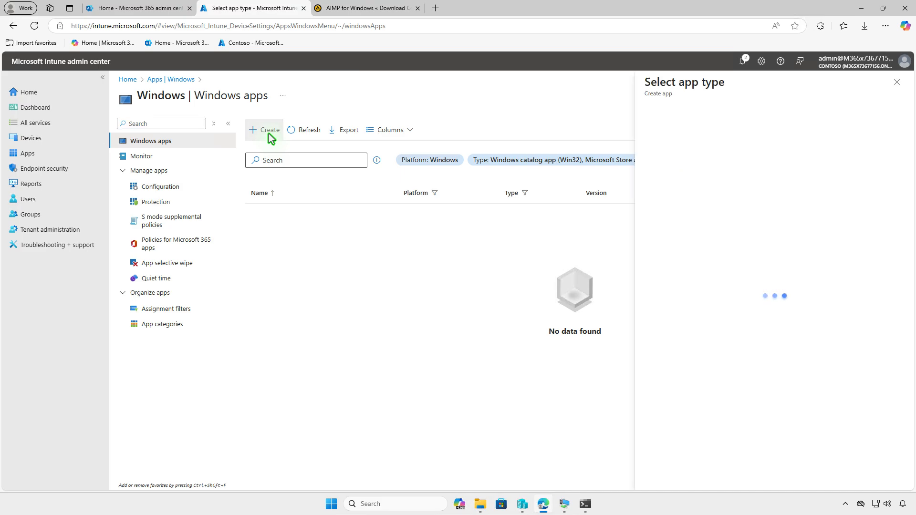
{"action": "left_click", "coordinate": [750, 126]}
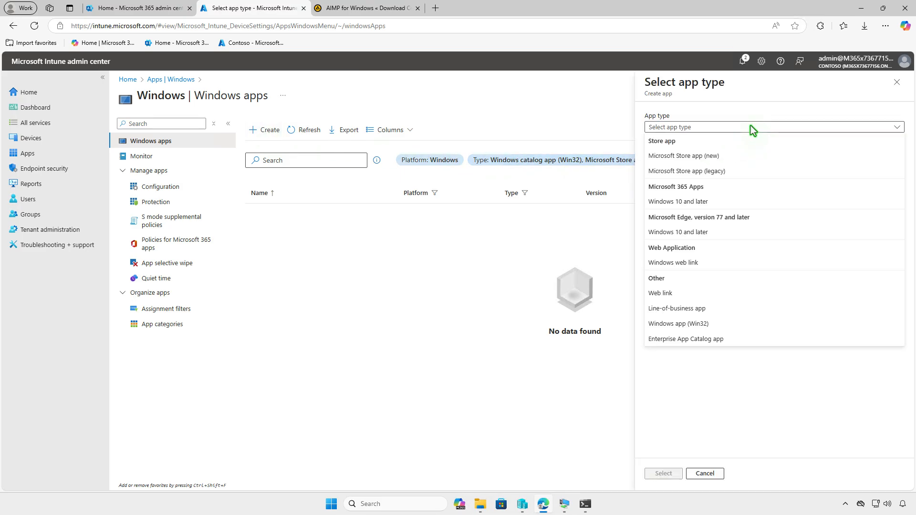
{"action": "left_click", "coordinate": [739, 325]}
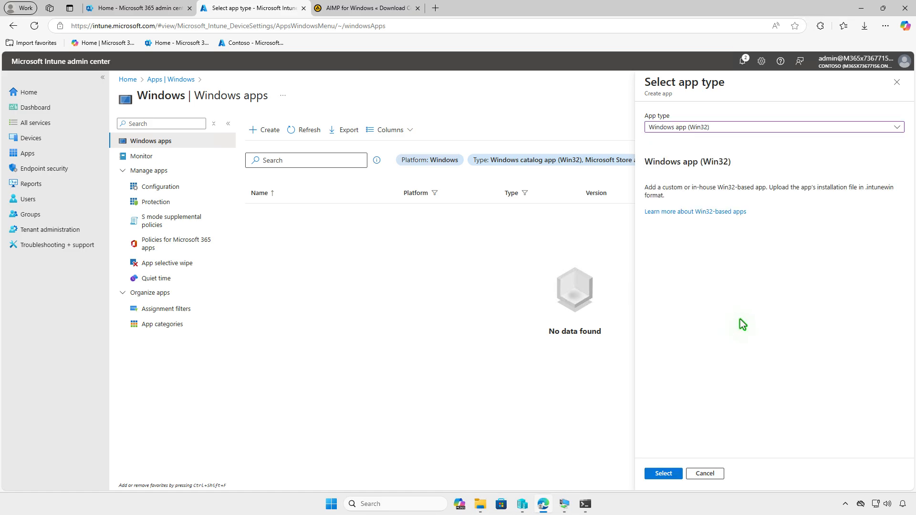
{"action": "left_click", "coordinate": [669, 473]}
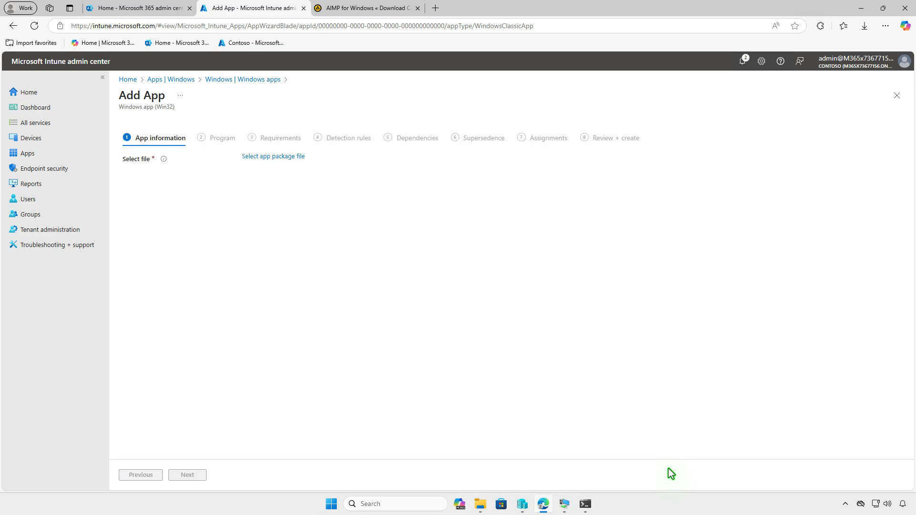
Select setup.intunewin from D:\Intune\Output as the app package file and confirm it
{"action": "left_click", "coordinate": [296, 157]}
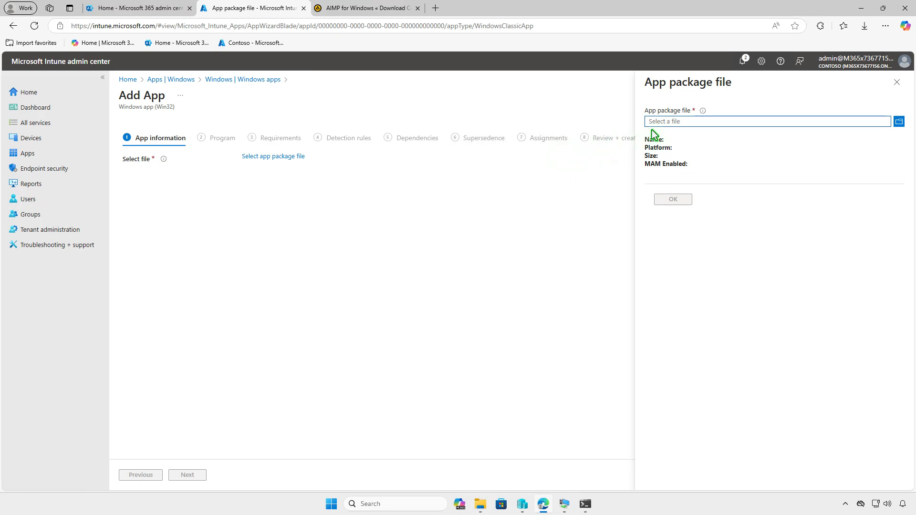
{"action": "left_click", "coordinate": [663, 122]}
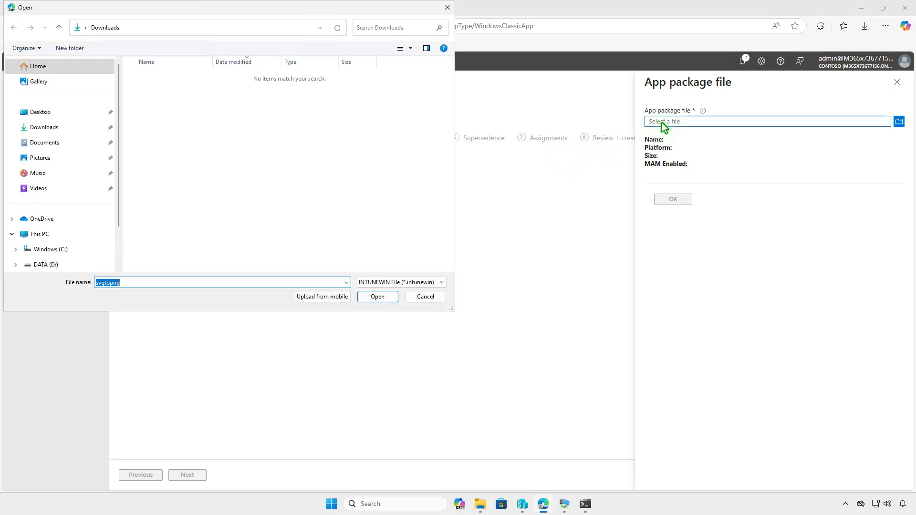
{"action": "left_click", "coordinate": [73, 233]}
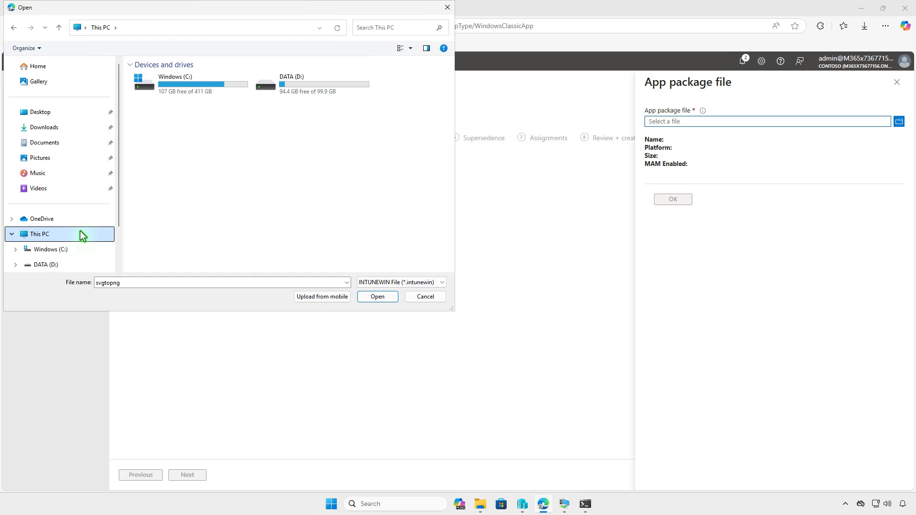
{"action": "double_click", "coordinate": [307, 95]}
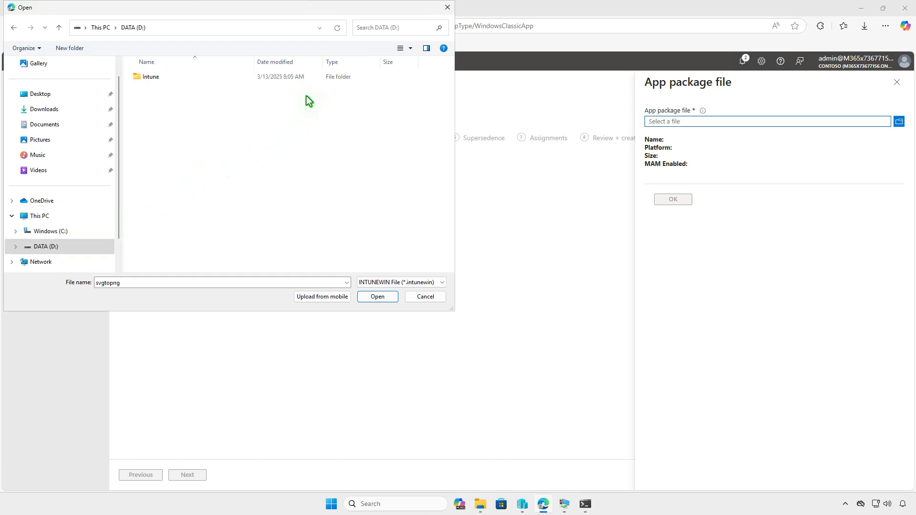
{"action": "left_click", "coordinate": [225, 78]}
{"action": "double_click", "coordinate": [225, 78]}
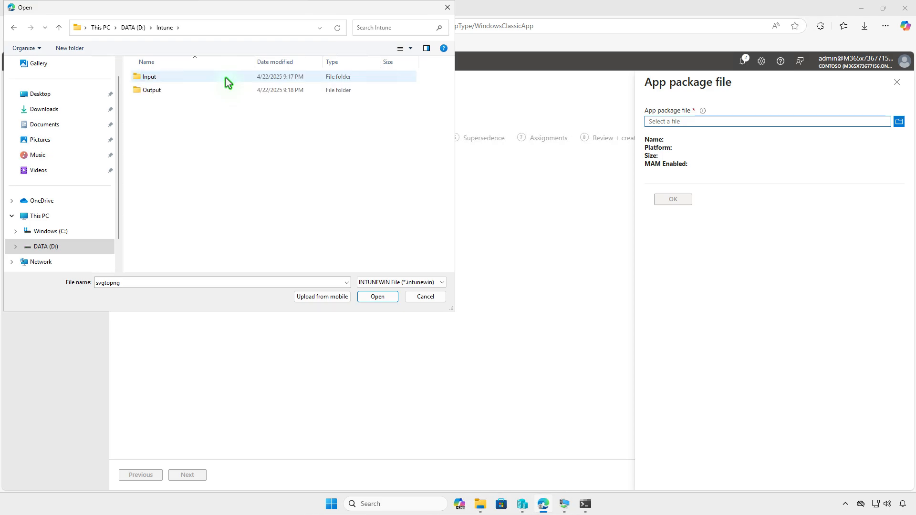
{"action": "double_click", "coordinate": [221, 89]}
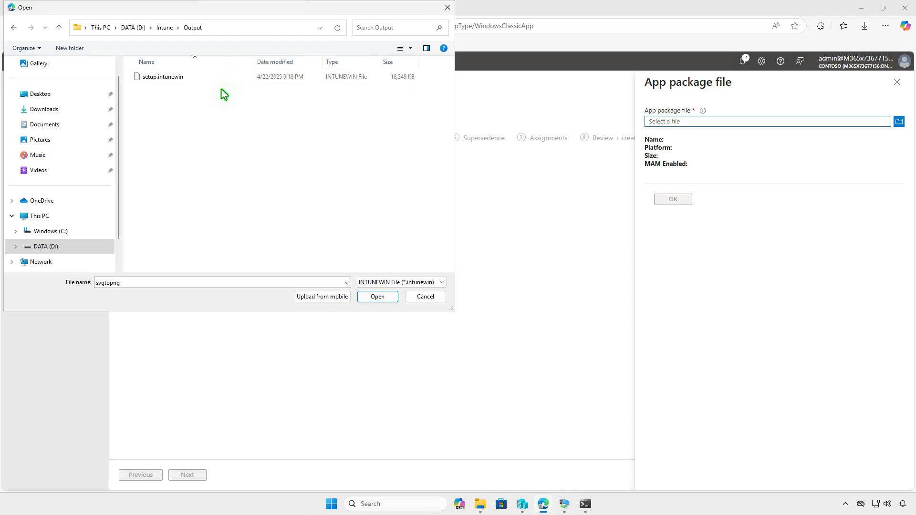
{"action": "left_click", "coordinate": [214, 78]}
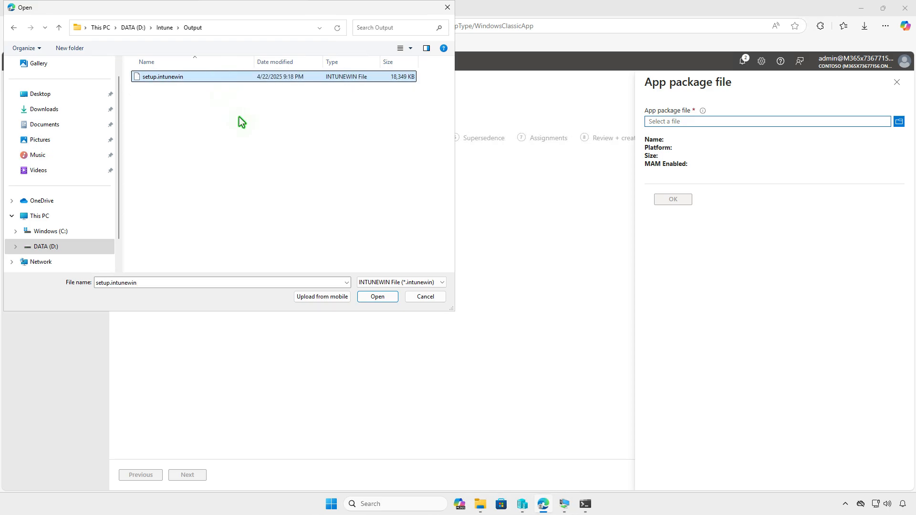
{"action": "left_click", "coordinate": [378, 297]}
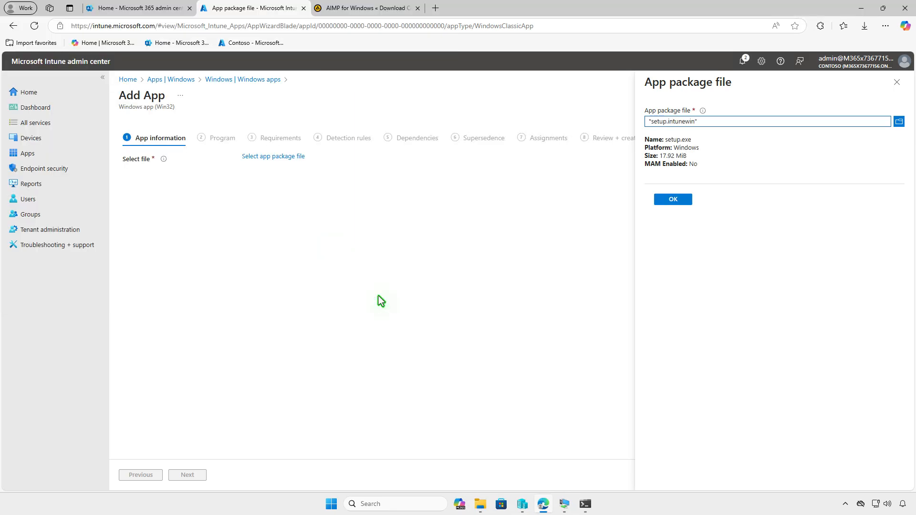
{"action": "left_click", "coordinate": [663, 200]}
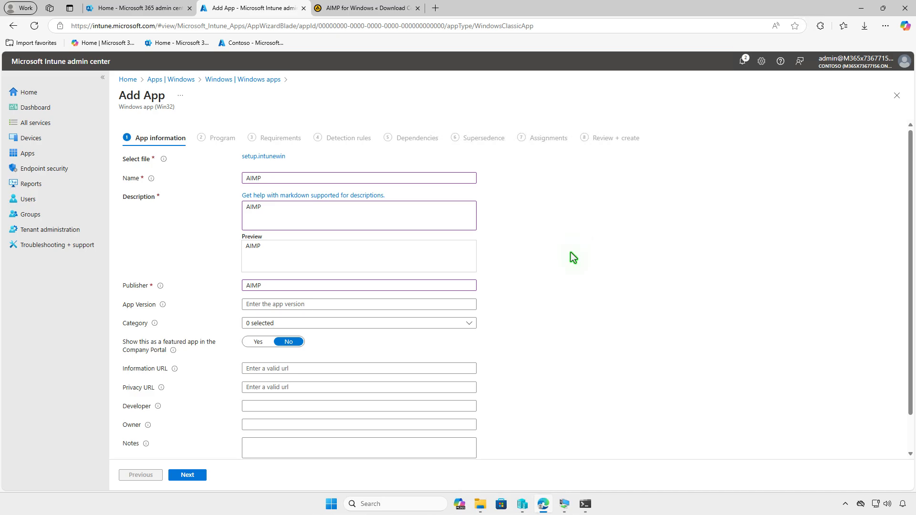
Upload aimp.png from the Downloads folder as the app logo and proceed to the Program settings
{"action": "scroll", "coordinate": [573, 258], "scroll_direction": "down", "scroll_amount": 2}
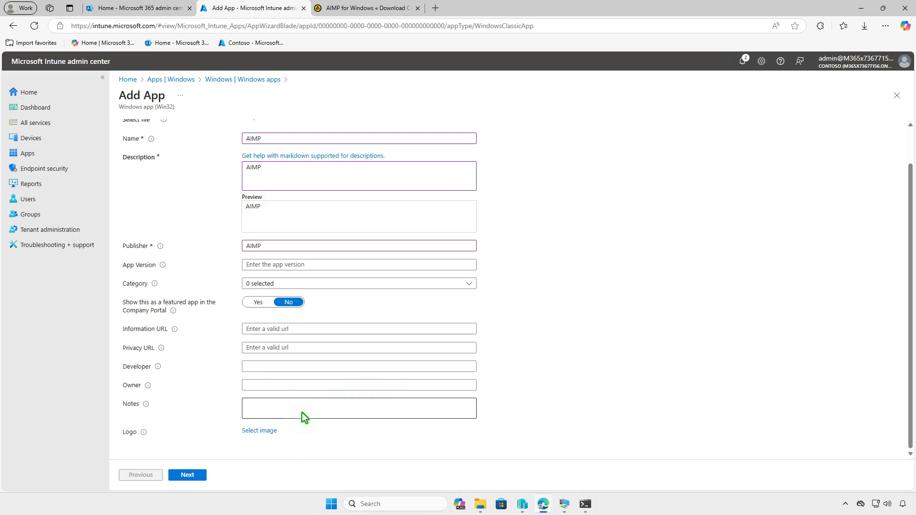
{"action": "left_click", "coordinate": [264, 432]}
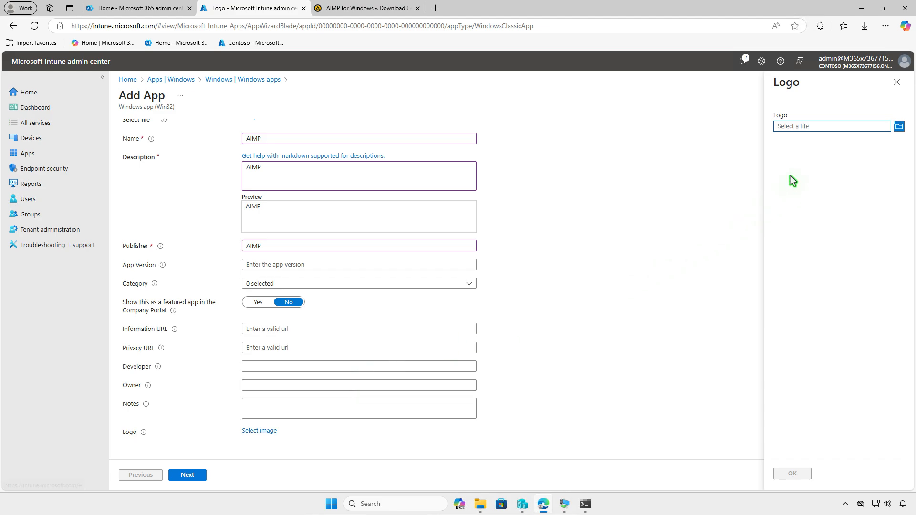
{"action": "left_click", "coordinate": [811, 127]}
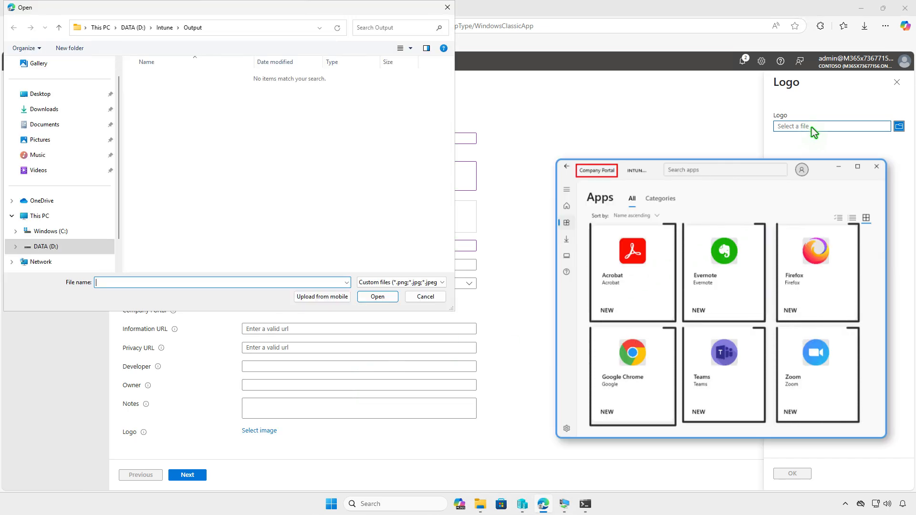
{"action": "left_click", "coordinate": [67, 111]}
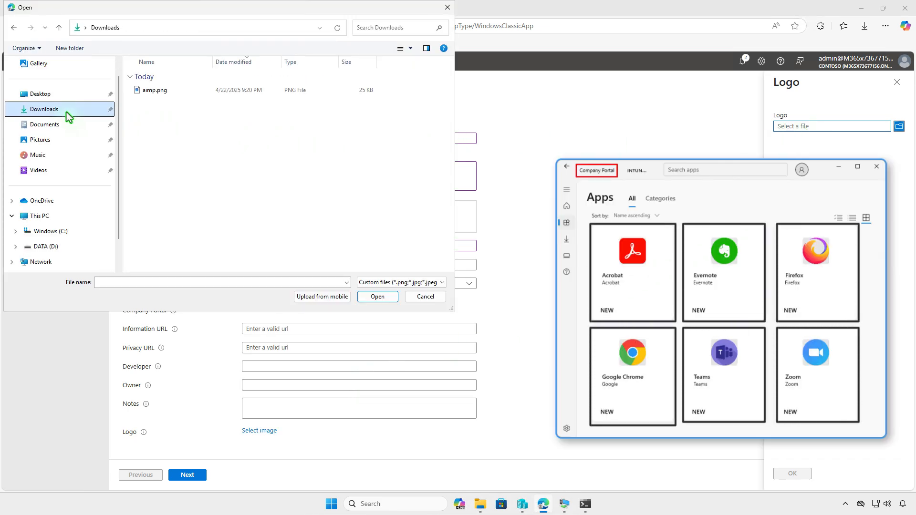
{"action": "left_click", "coordinate": [184, 93]}
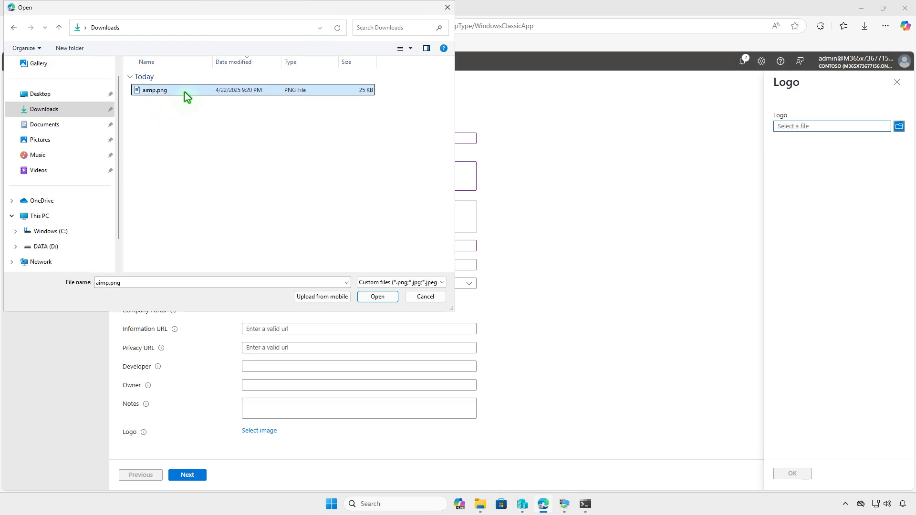
{"action": "left_click", "coordinate": [378, 297]}
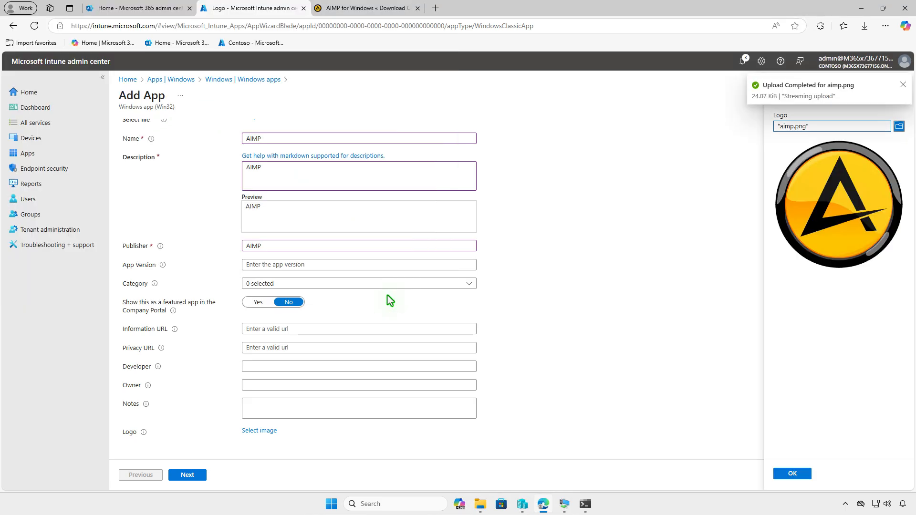
{"action": "left_click", "coordinate": [786, 473]}
{"action": "scroll", "coordinate": [508, 397], "scroll_direction": "down", "scroll_amount": 2}
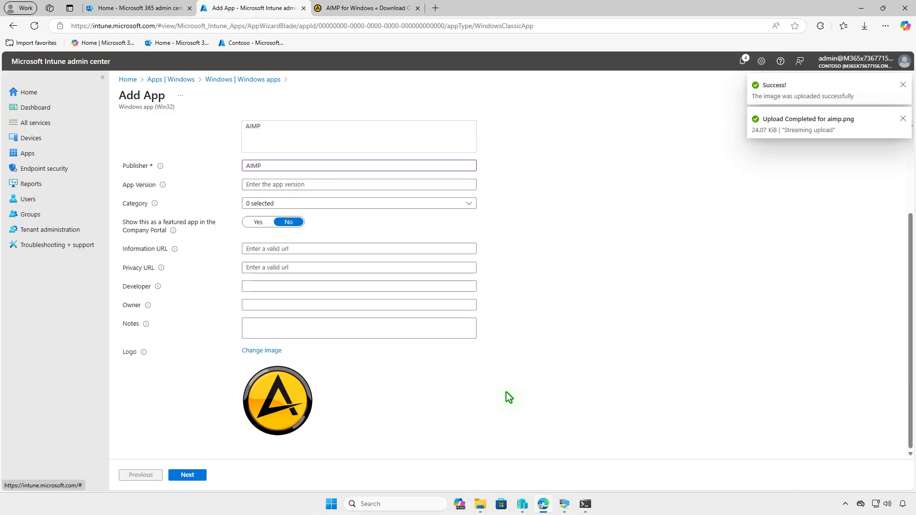
{"action": "left_click", "coordinate": [196, 476]}
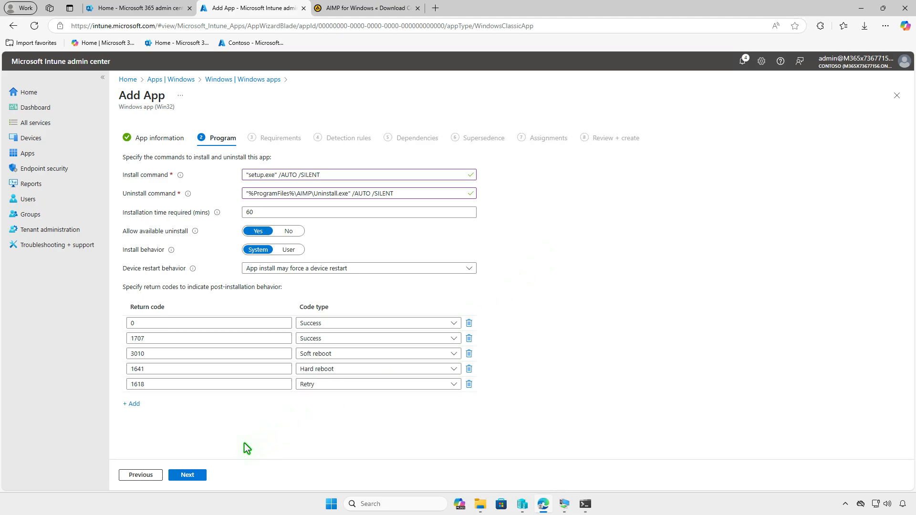
Proceed to the requirements, set 64-bit architecture and Windows 10 1607 as the minimum operating system, and continue
{"action": "left_click", "coordinate": [205, 476]}
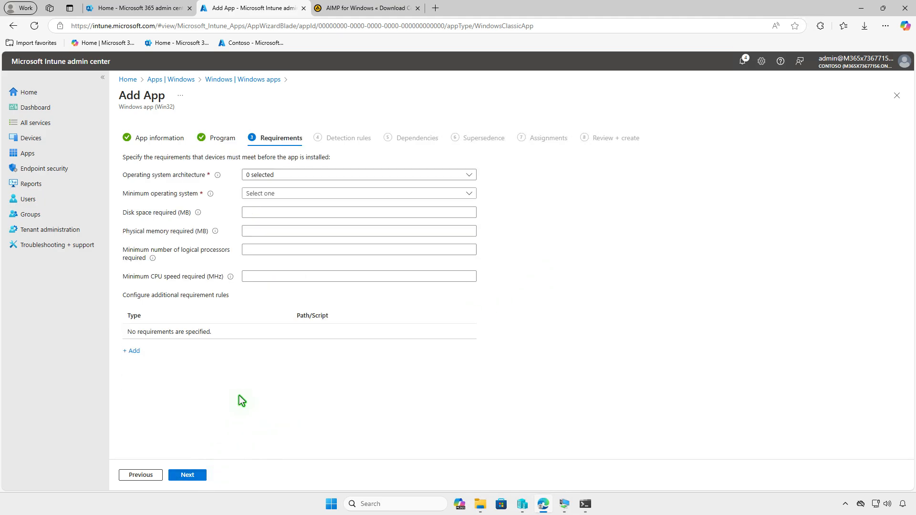
{"action": "left_click", "coordinate": [348, 174]}
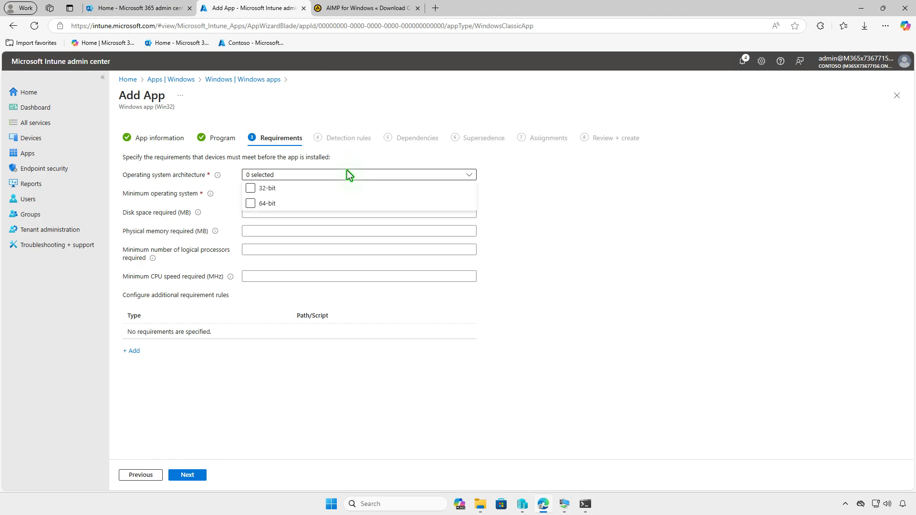
{"action": "left_click", "coordinate": [251, 204]}
{"action": "left_click", "coordinate": [216, 211]}
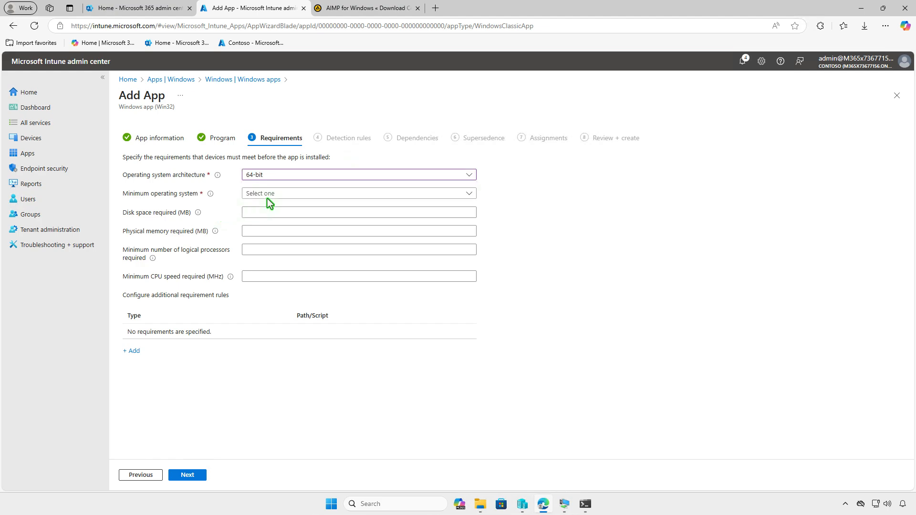
{"action": "left_click", "coordinate": [291, 194]}
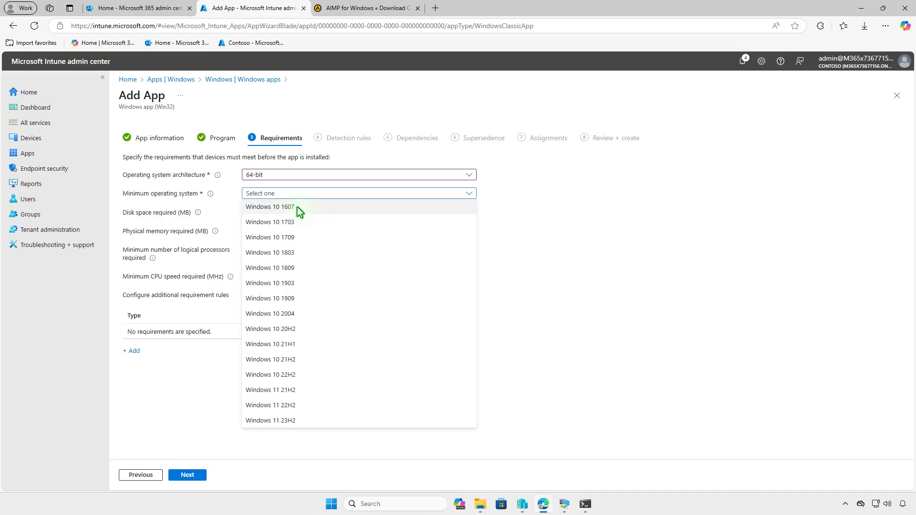
{"action": "left_click", "coordinate": [297, 207]}
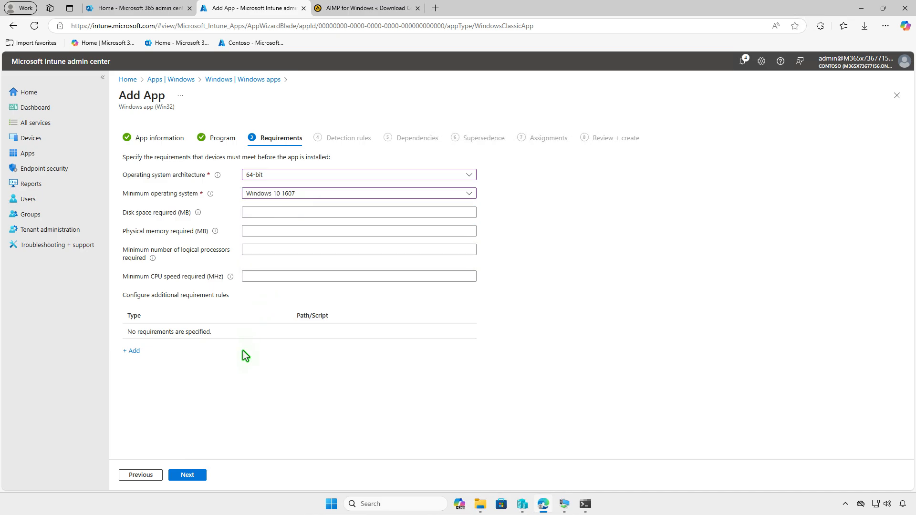
{"action": "left_click", "coordinate": [195, 476]}
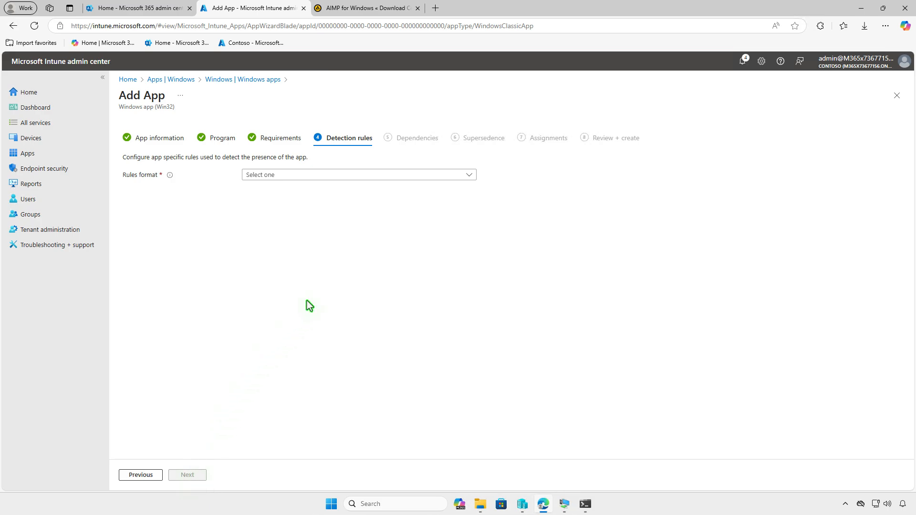
Add a manually configured File detection rule for AIMP.exe in %ProgramFiles%\AIMP\ using the File or folder exists method
{"action": "left_click", "coordinate": [362, 176]}
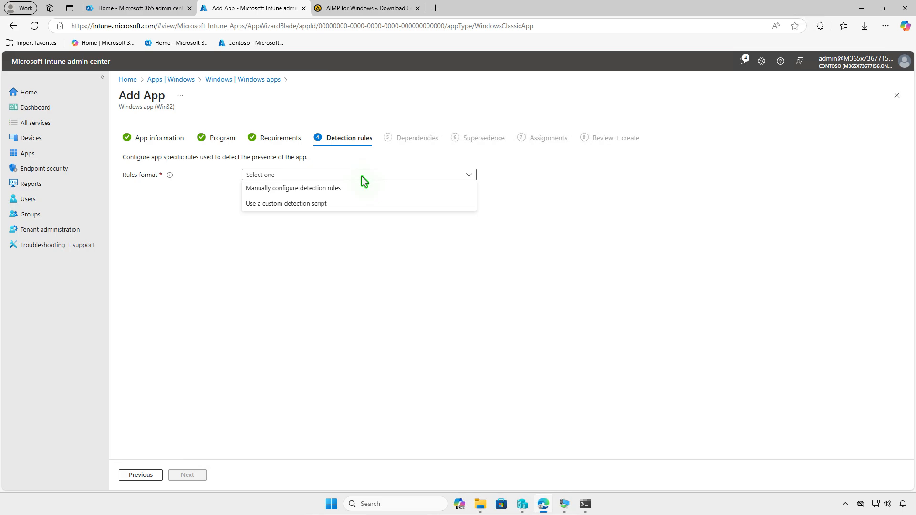
{"action": "left_click", "coordinate": [356, 191]}
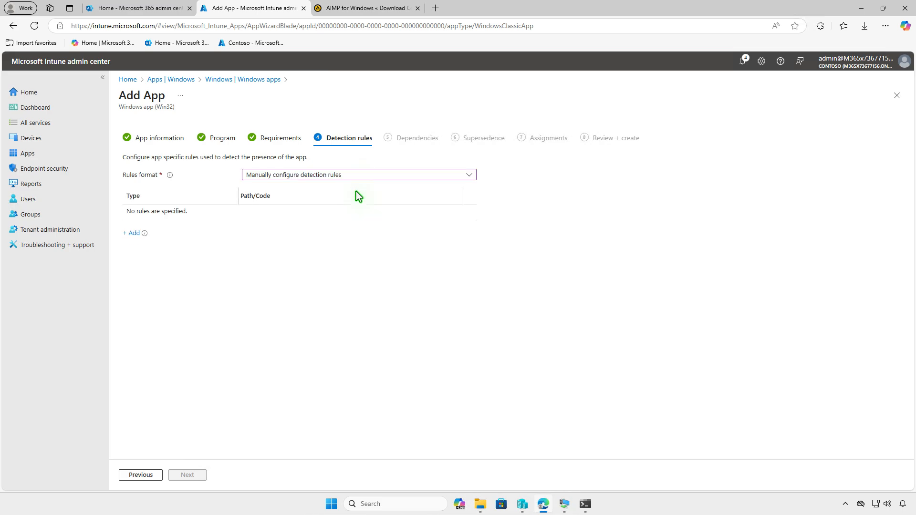
{"action": "left_click", "coordinate": [135, 235]}
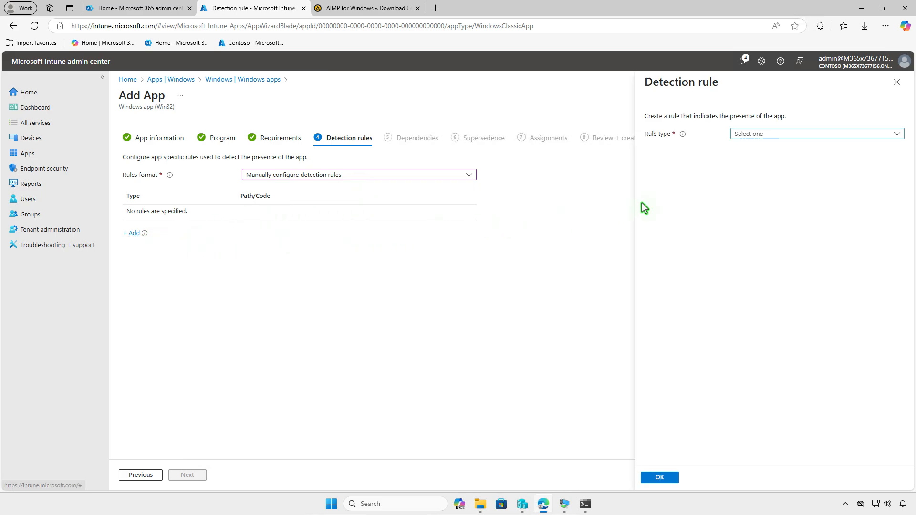
{"action": "left_click", "coordinate": [813, 132]}
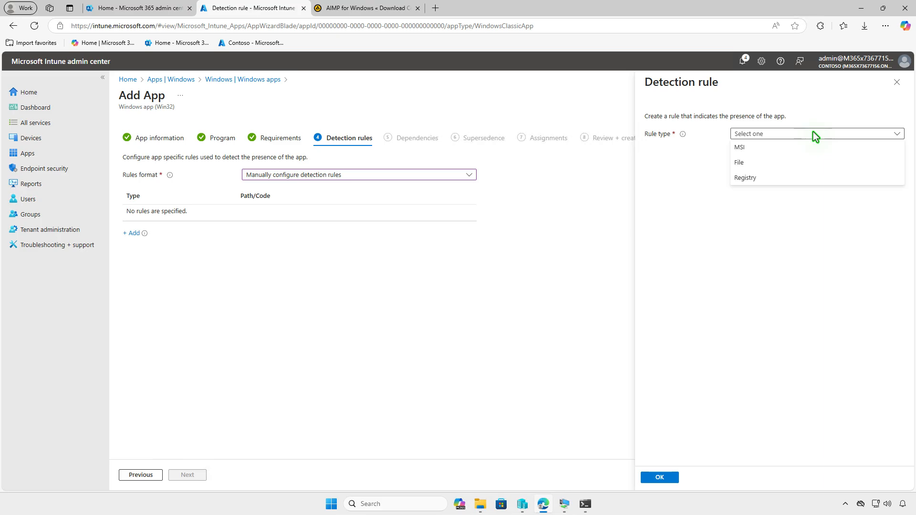
{"action": "left_click", "coordinate": [805, 162]}
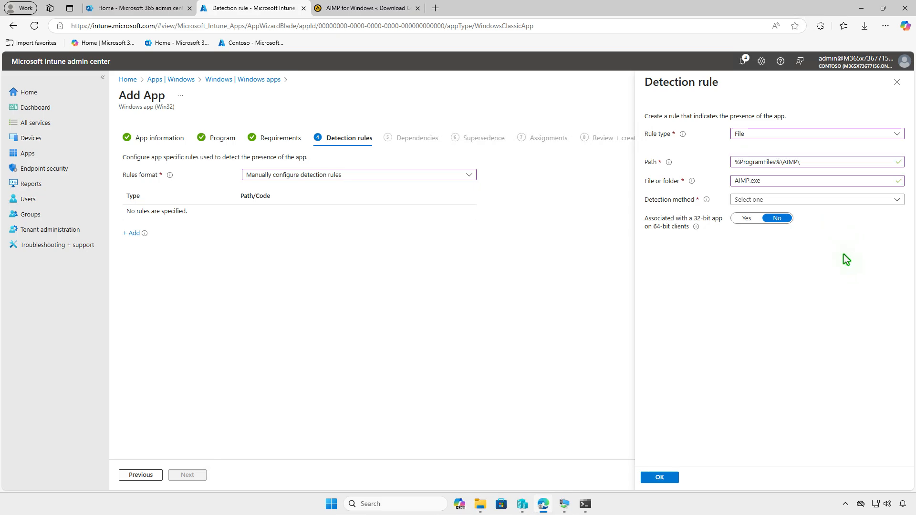
{"action": "left_click", "coordinate": [821, 200]}
{"action": "left_click", "coordinate": [821, 211]}
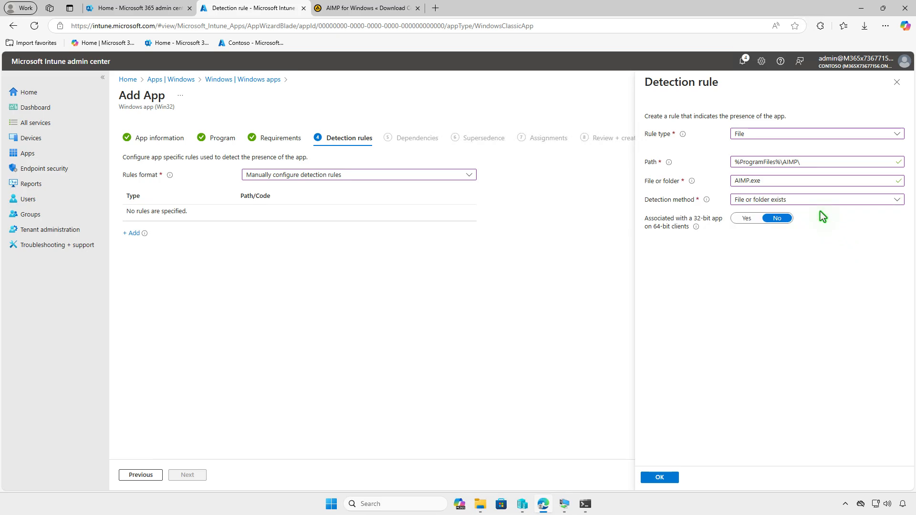
{"action": "left_click", "coordinate": [677, 478]}
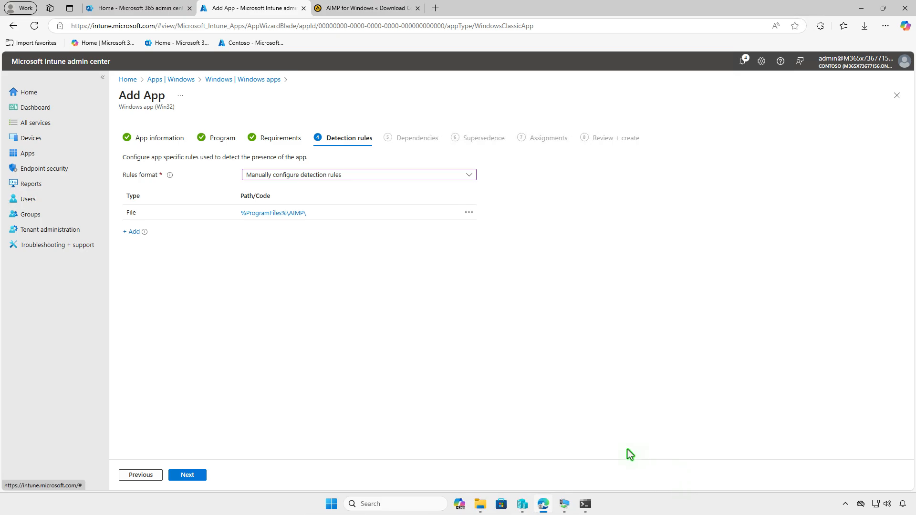
Continue past dependencies and supersedence without adding any, and assign the app as Required to the Test_Devices group
{"action": "left_click", "coordinate": [175, 479]}
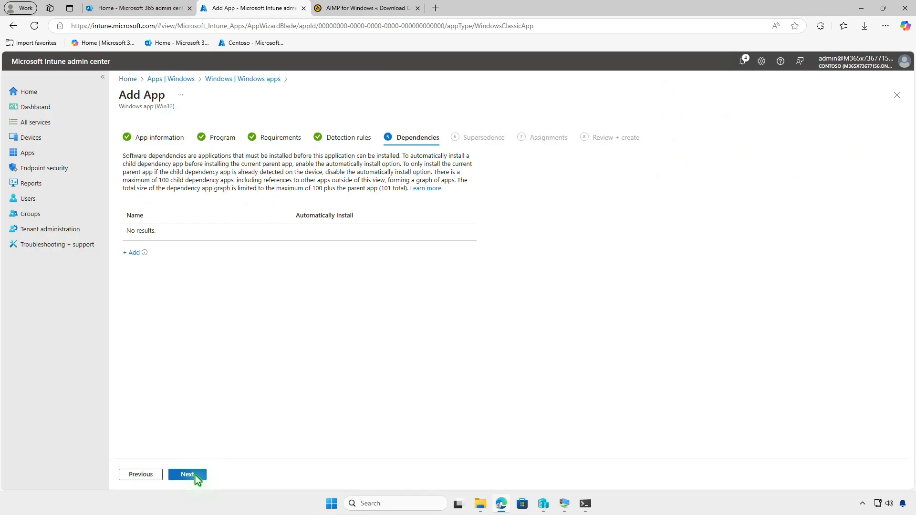
{"action": "left_click", "coordinate": [197, 478]}
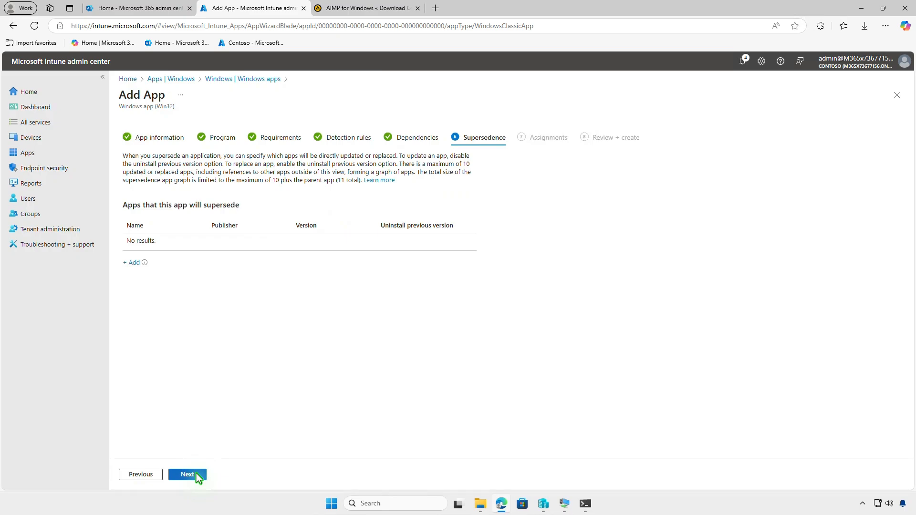
{"action": "left_click", "coordinate": [196, 475]}
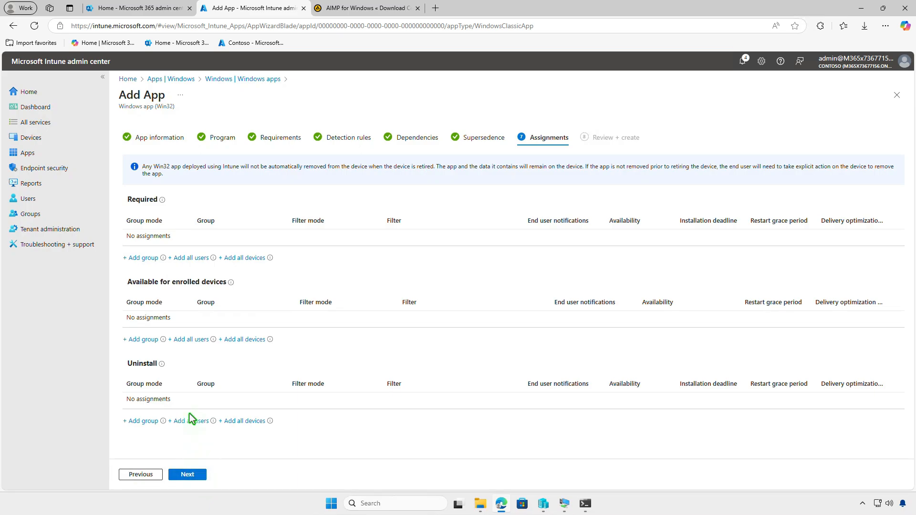
{"action": "left_click", "coordinate": [152, 263]}
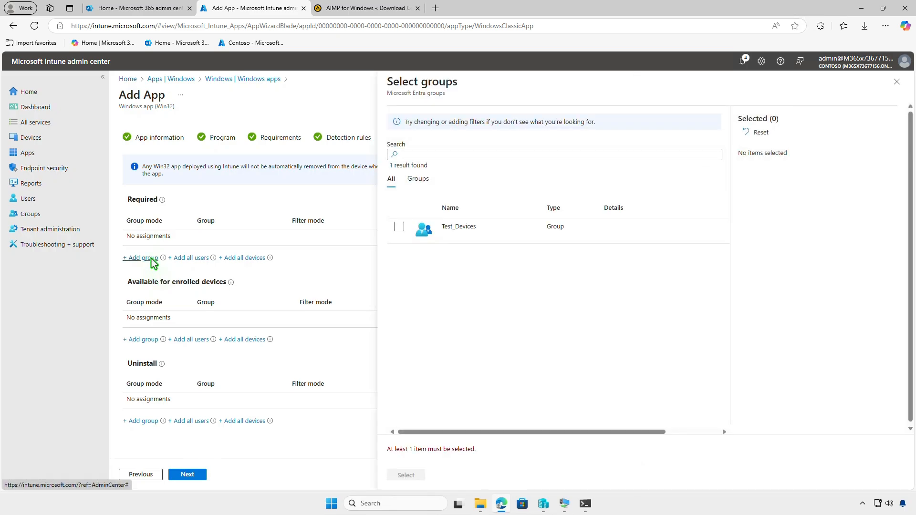
{"action": "left_click", "coordinate": [400, 228]}
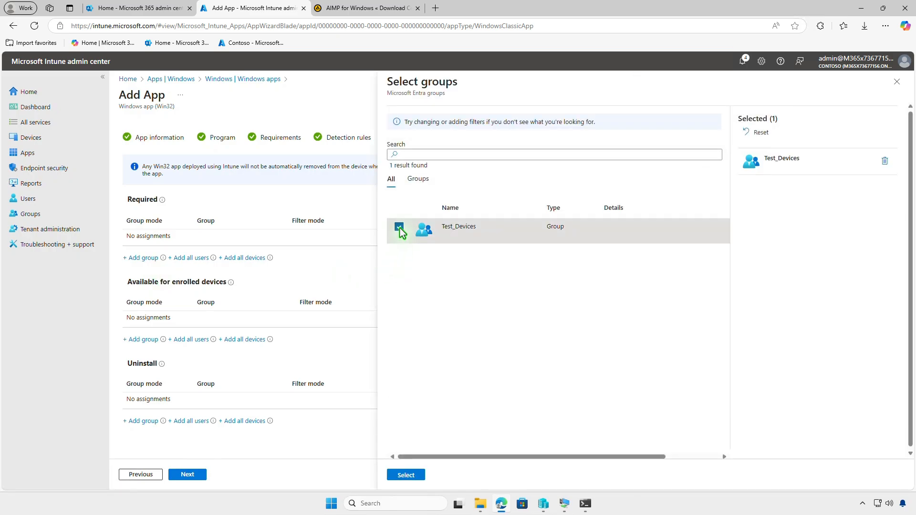
{"action": "left_click", "coordinate": [409, 474]}
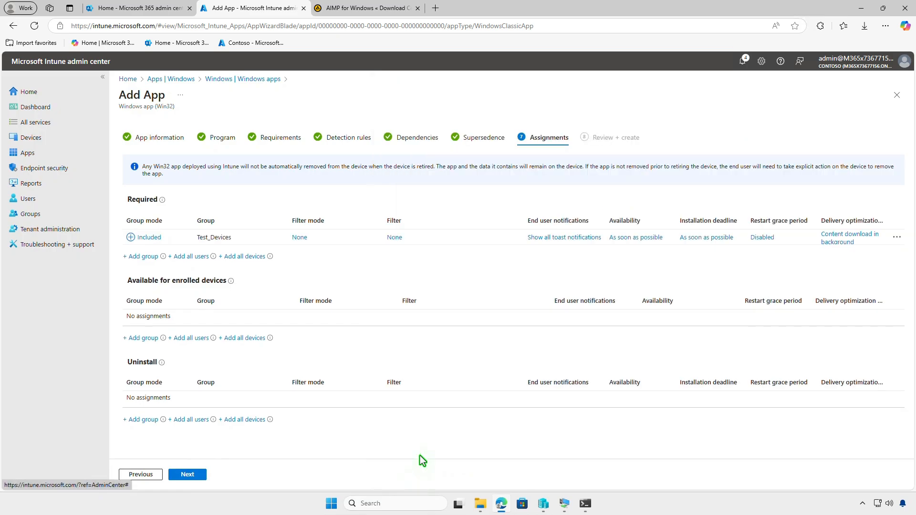
Check the notification and deadline settings of the Test_Devices assignment, leave them as they are, and create the AIMP app
{"action": "left_click", "coordinate": [555, 239]}
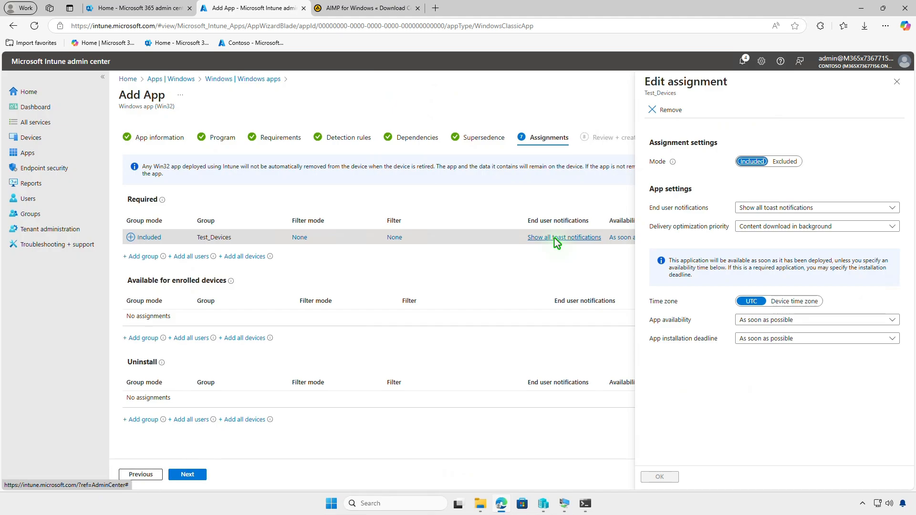
{"action": "left_click", "coordinate": [897, 82]}
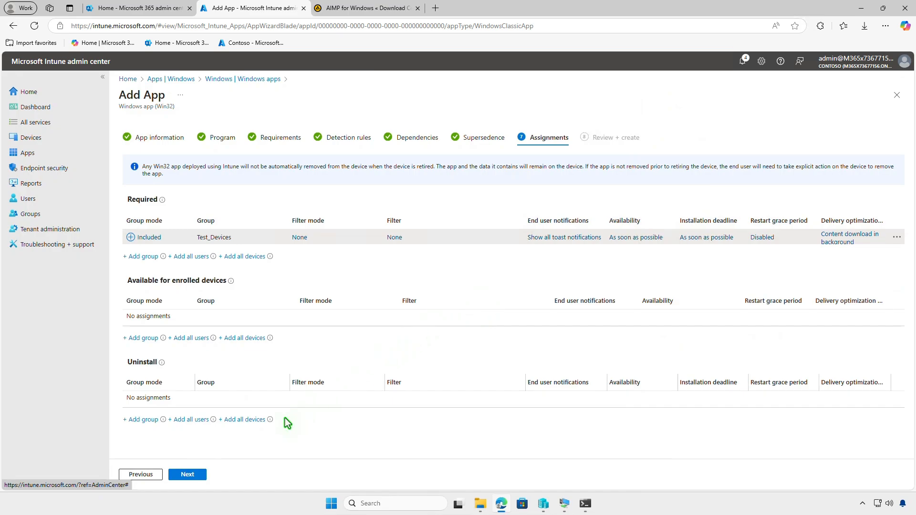
{"action": "left_click", "coordinate": [200, 475]}
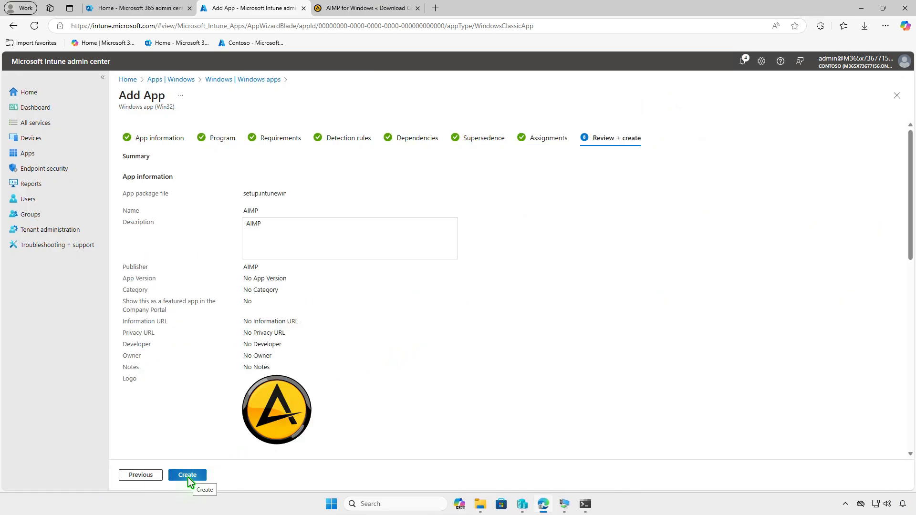
{"action": "left_click", "coordinate": [188, 476]}
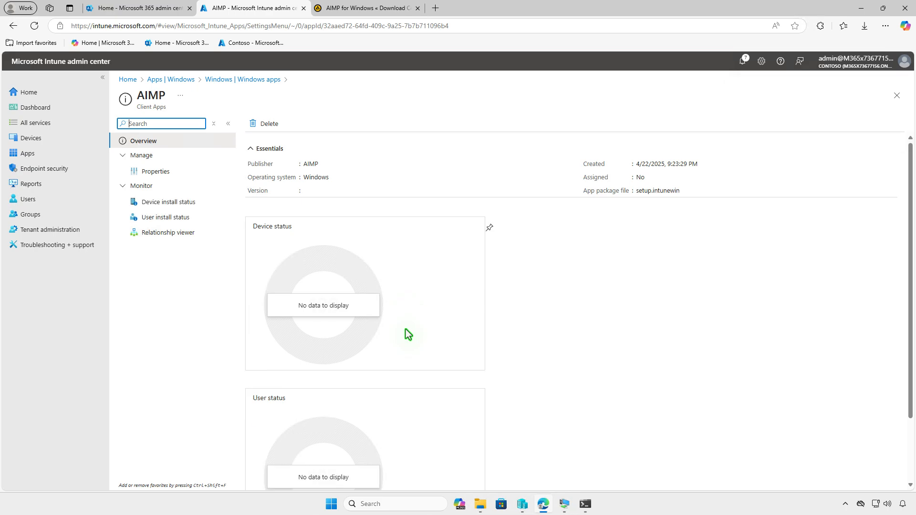
Switch to the WIN10-CTL virtual machine and examine the device sync status of its Contoso work connection in the account settings
{"action": "left_click", "coordinate": [863, 9]}
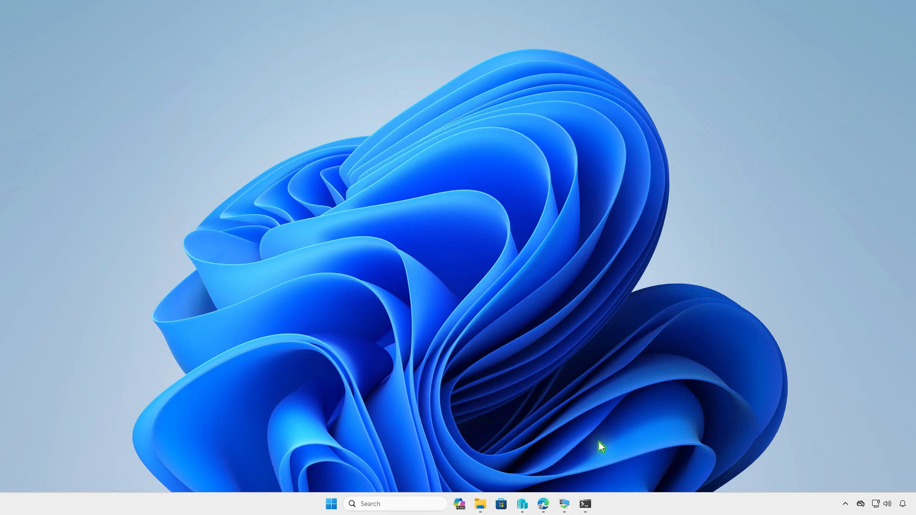
{"action": "left_click", "coordinate": [564, 505]}
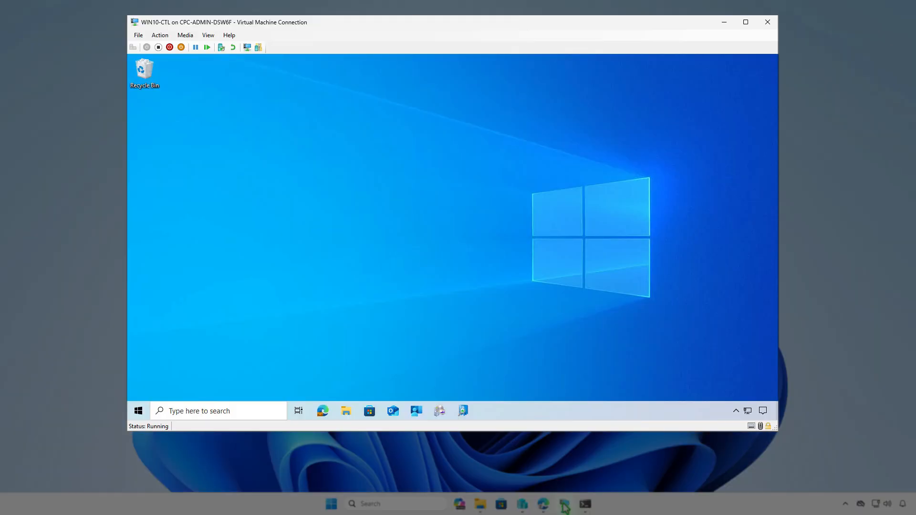
{"action": "left_click", "coordinate": [142, 415]}
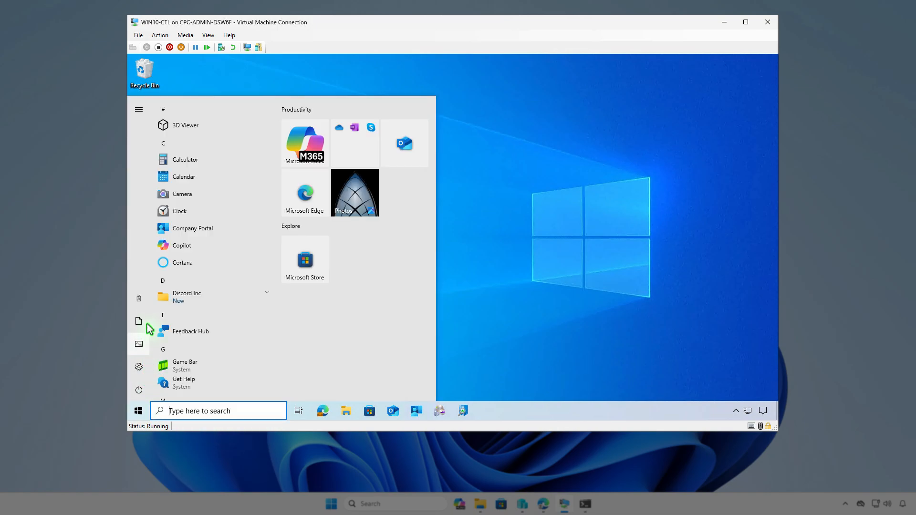
{"action": "left_click", "coordinate": [149, 301]}
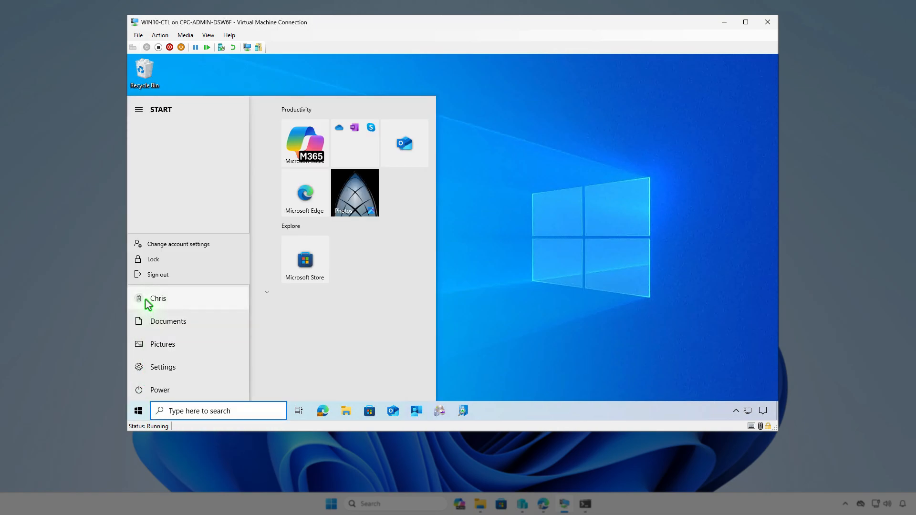
{"action": "left_click", "coordinate": [217, 245]}
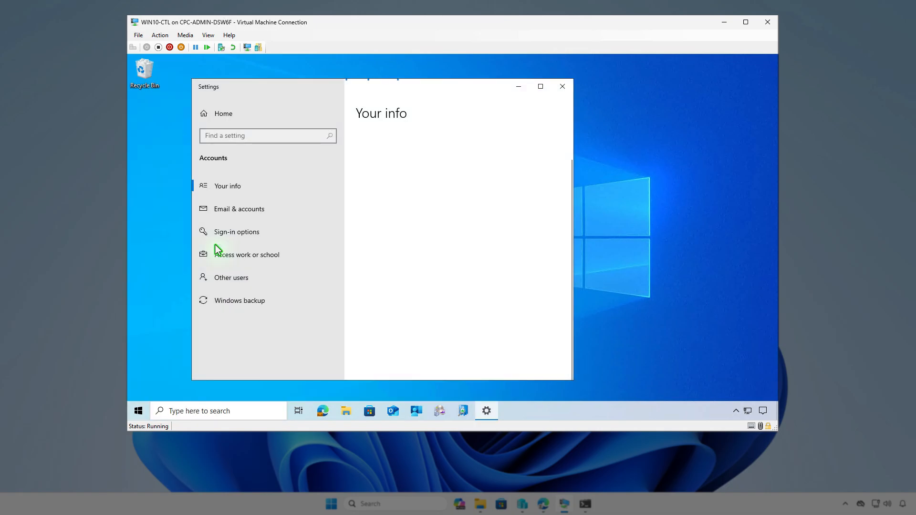
{"action": "left_click", "coordinate": [295, 258]}
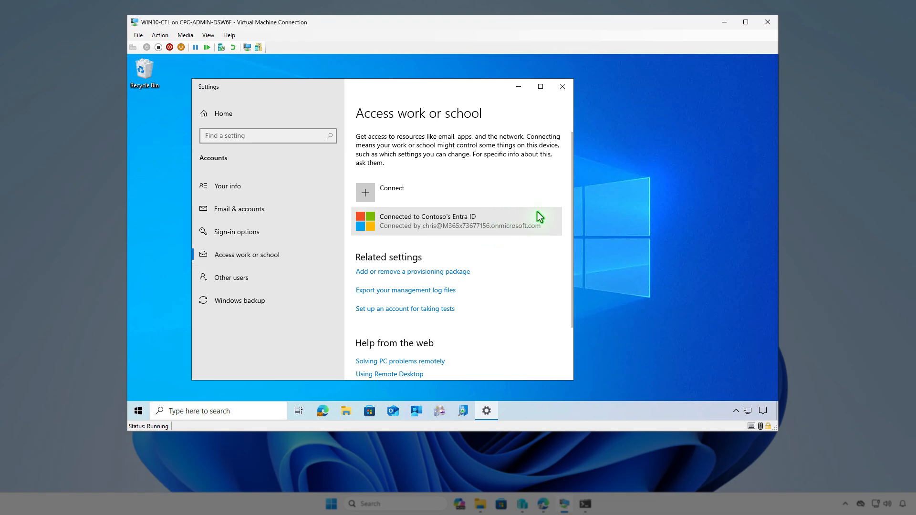
{"action": "left_click", "coordinate": [538, 213]}
{"action": "left_click", "coordinate": [485, 261]}
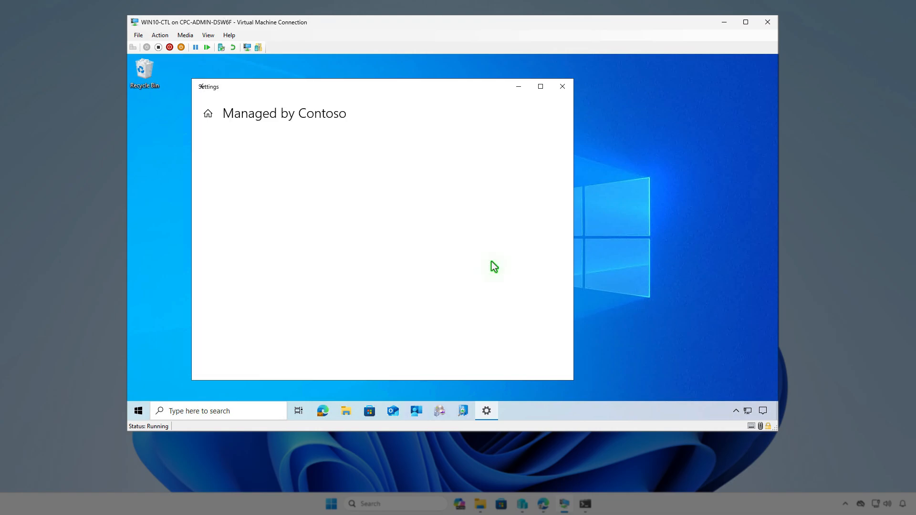
{"action": "scroll", "coordinate": [491, 263], "scroll_direction": "down", "scroll_amount": 10}
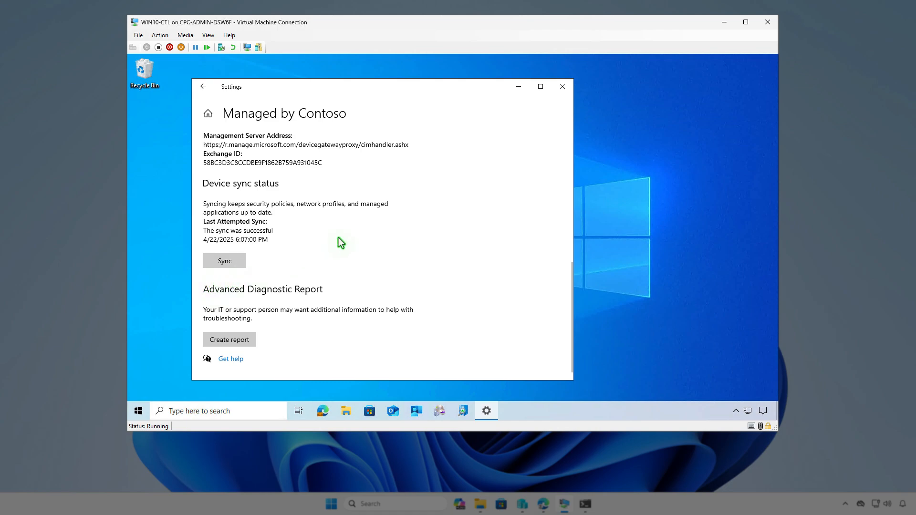
{"action": "left_click", "coordinate": [518, 87]}
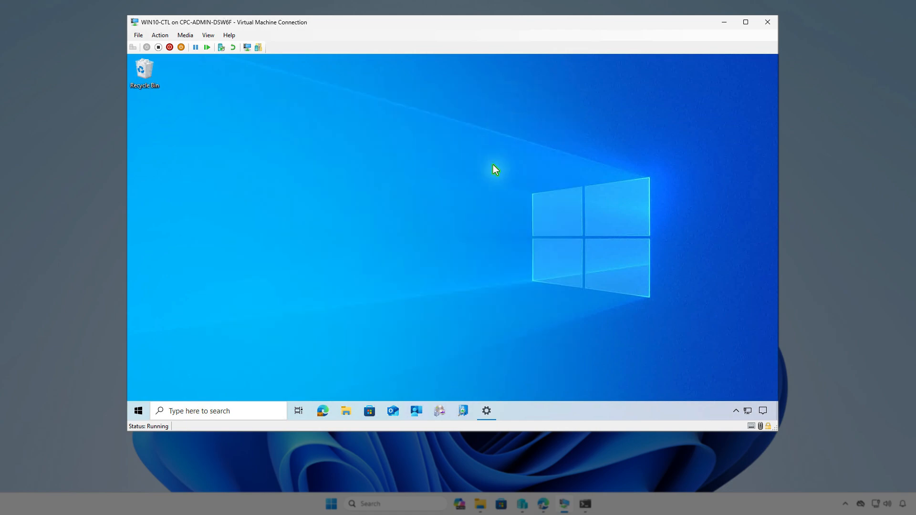
Sync the device from the Company Portal settings and check the Intune software distribution notifications
{"action": "left_click", "coordinate": [411, 413]}
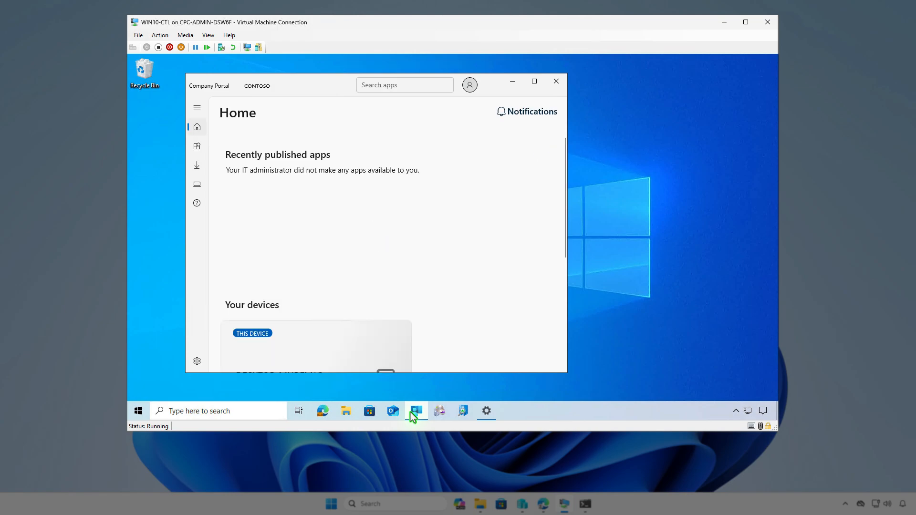
{"action": "left_click", "coordinate": [197, 361]}
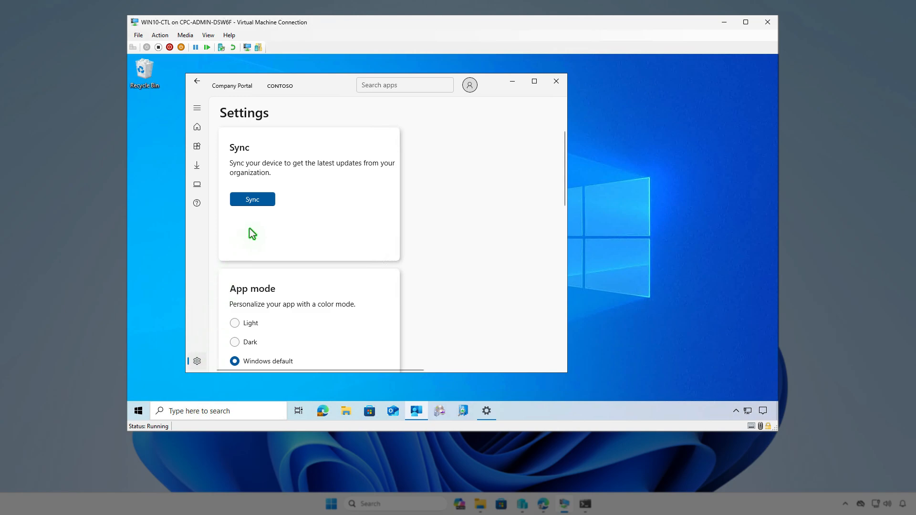
{"action": "left_click", "coordinate": [265, 202]}
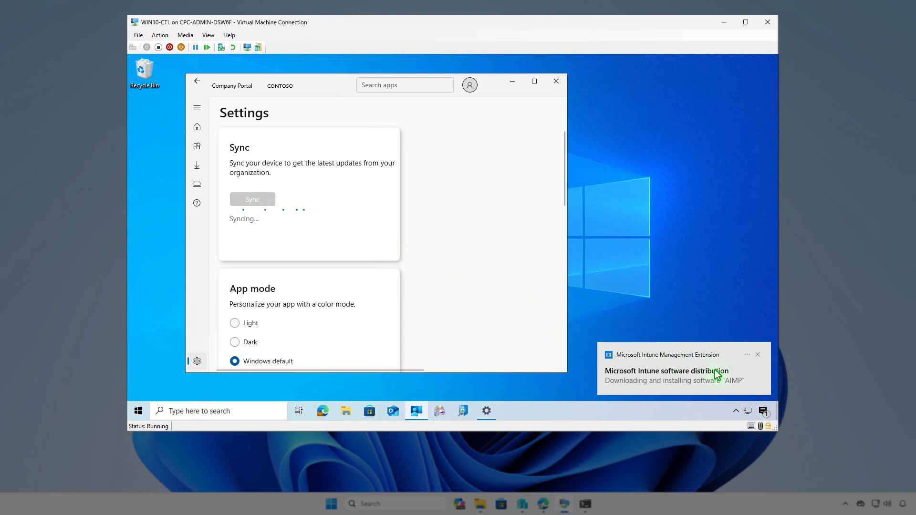
{"action": "left_click", "coordinate": [764, 411]}
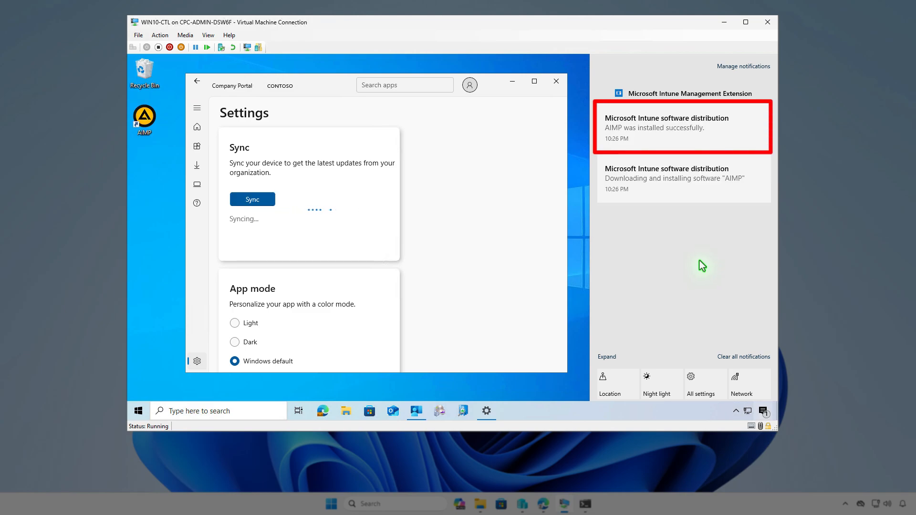
{"action": "left_click", "coordinate": [513, 83]}
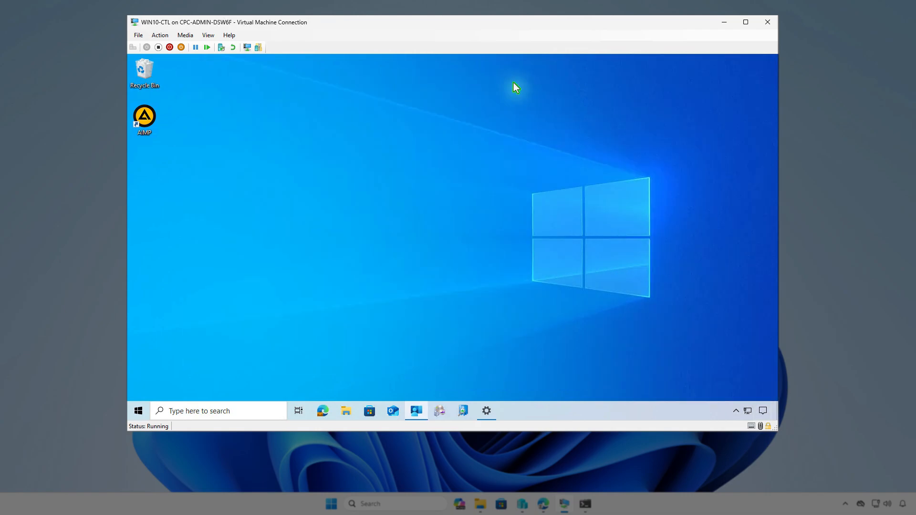
Look for AIMP in the virtual machine's list of installed apps and minimize the Settings window
{"action": "right_click", "coordinate": [140, 410]}
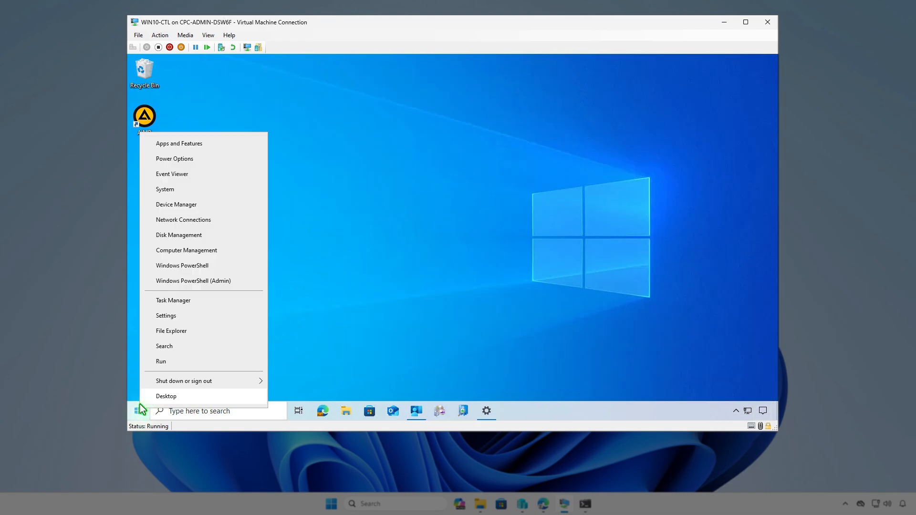
{"action": "left_click", "coordinate": [209, 146]}
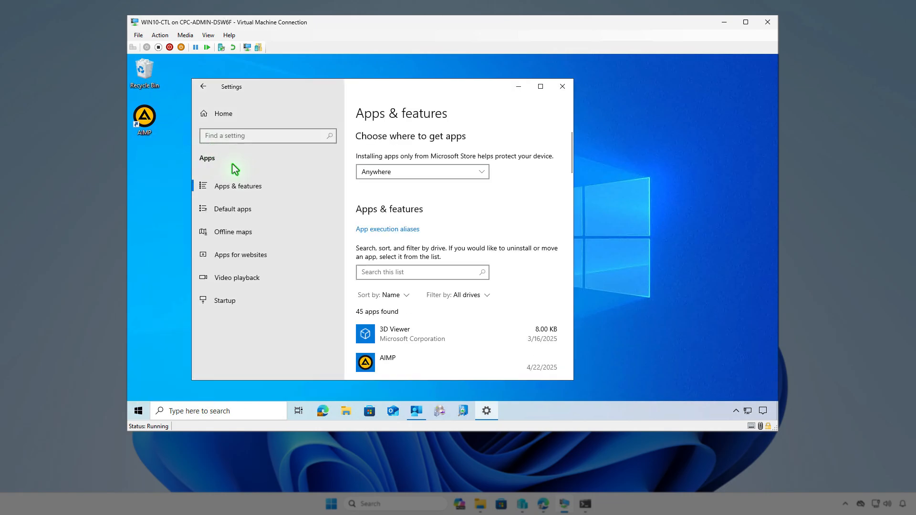
{"action": "scroll", "coordinate": [429, 249], "scroll_direction": "down", "scroll_amount": 3}
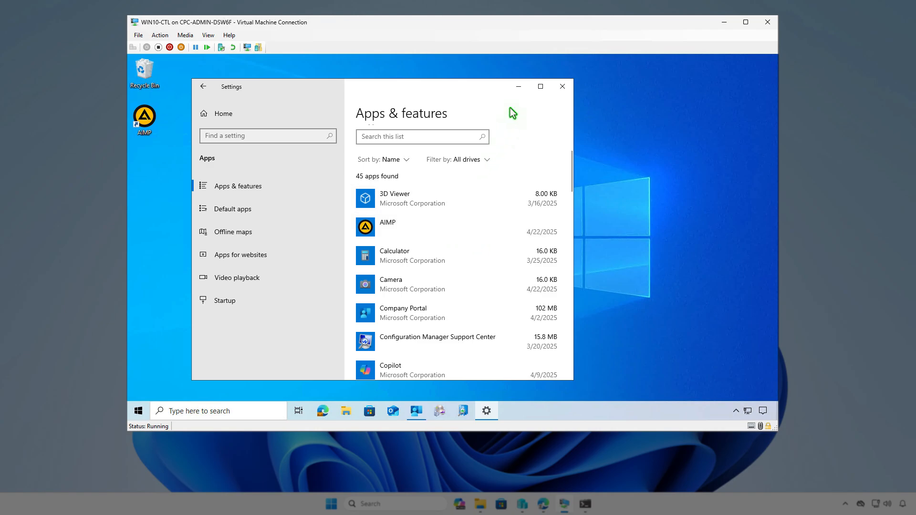
{"action": "left_click", "coordinate": [519, 89]}
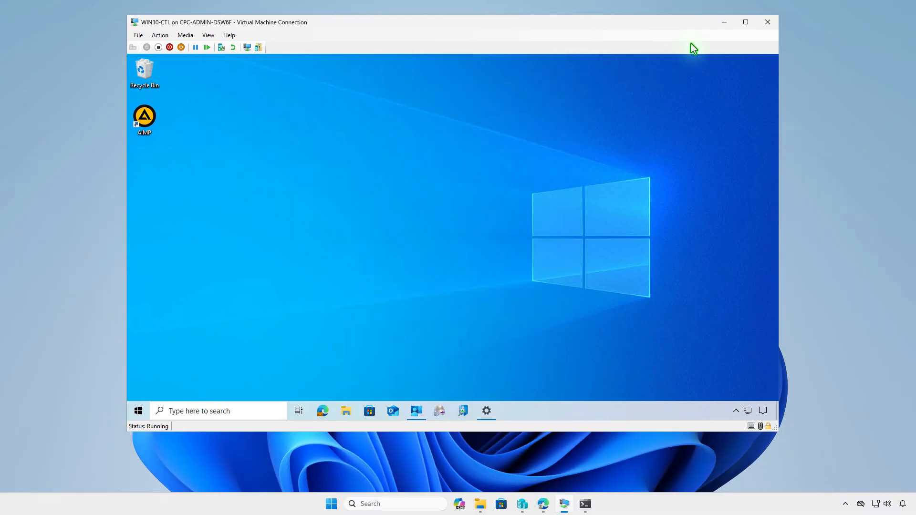
Switch to the Intune admin center in the browser, refresh the AIMP overview and examine its device and user installation status
{"action": "left_click", "coordinate": [724, 22]}
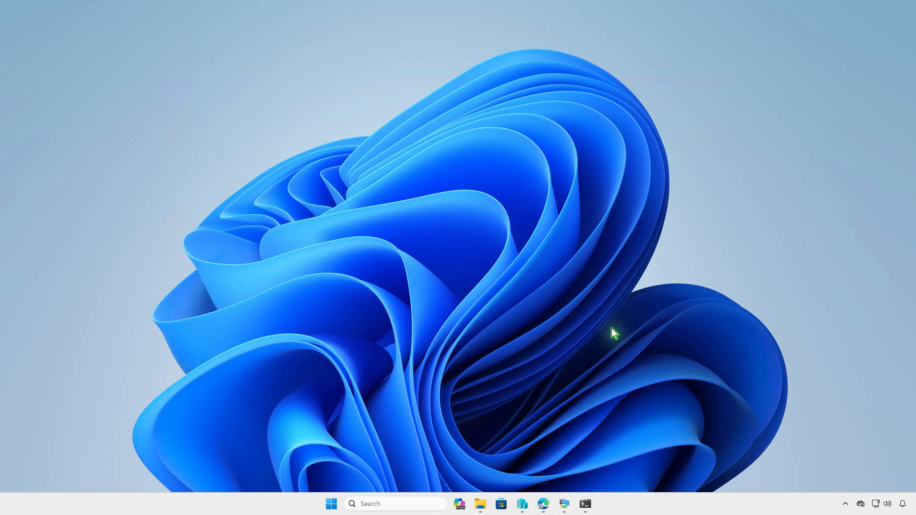
{"action": "left_click", "coordinate": [544, 504]}
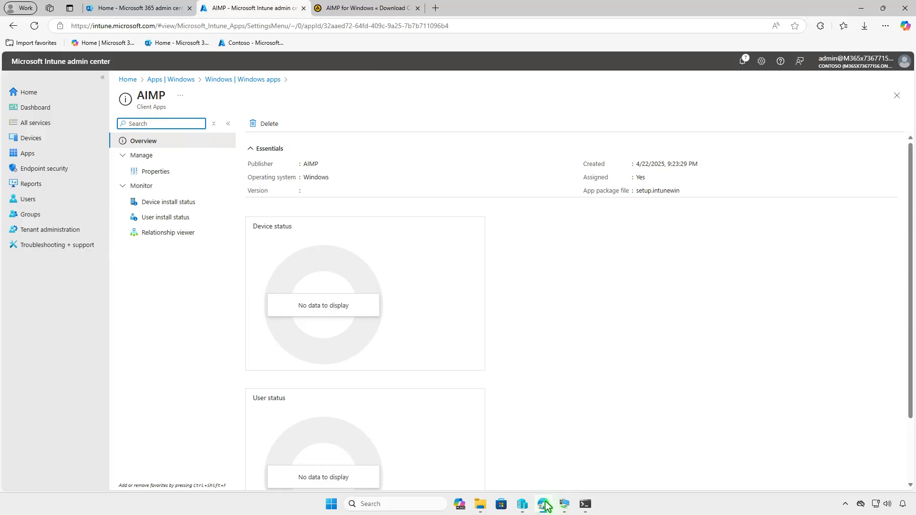
{"action": "left_click", "coordinate": [36, 27]}
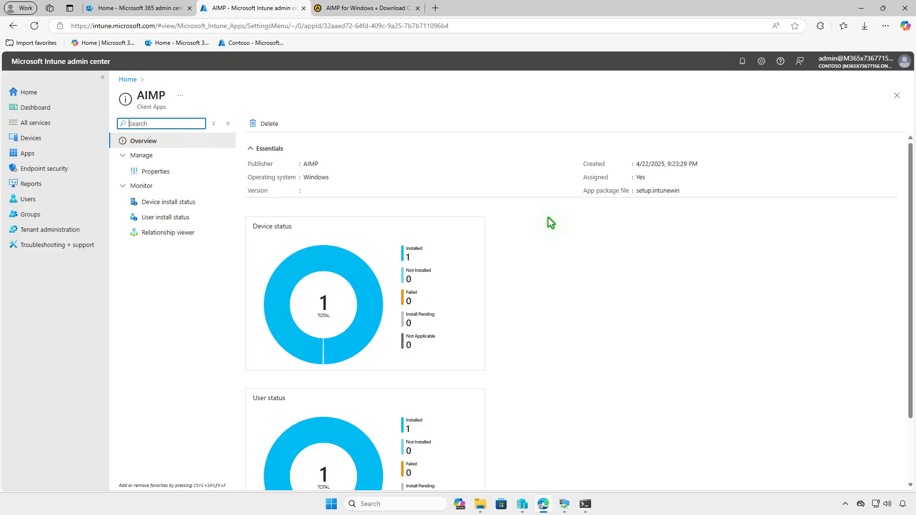
{"action": "left_click", "coordinate": [210, 207]}
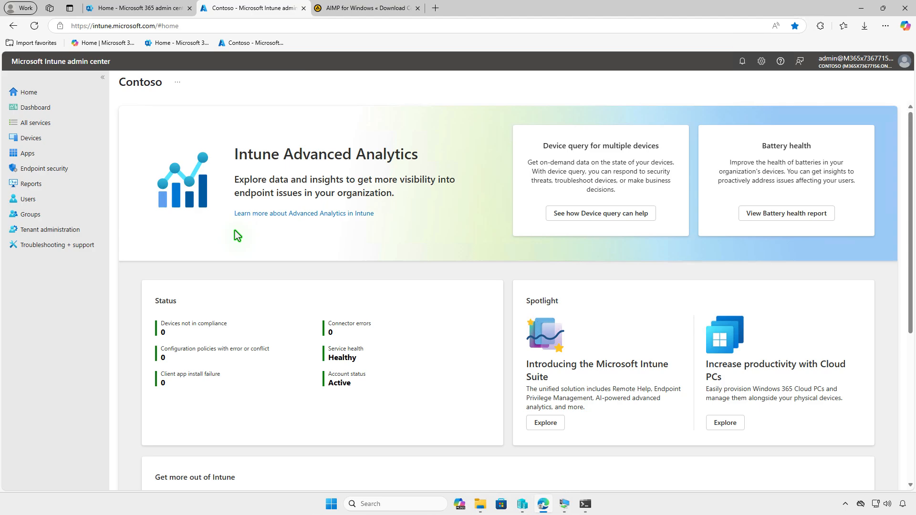
Open the assignments of the AIMP Windows app for editing and remove the Test_Devices group from the Required assignments
{"action": "left_click", "coordinate": [86, 154]}
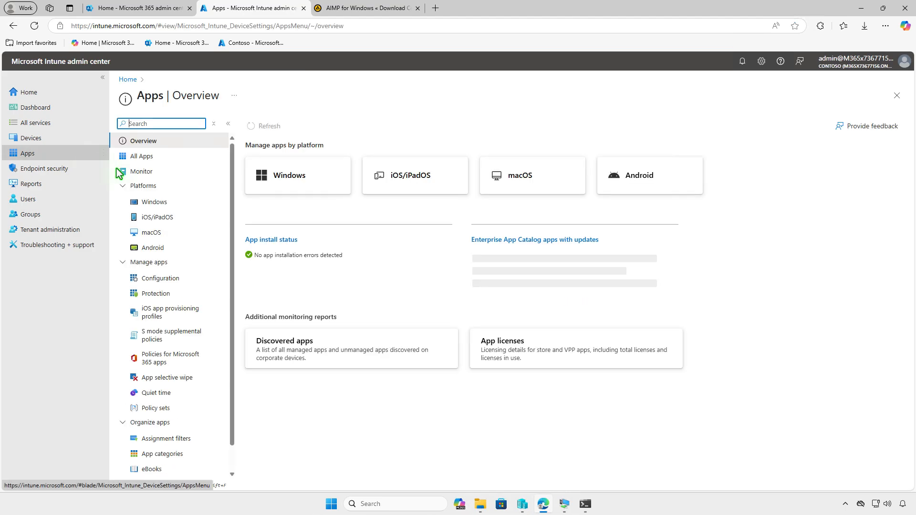
{"action": "left_click", "coordinate": [172, 202]}
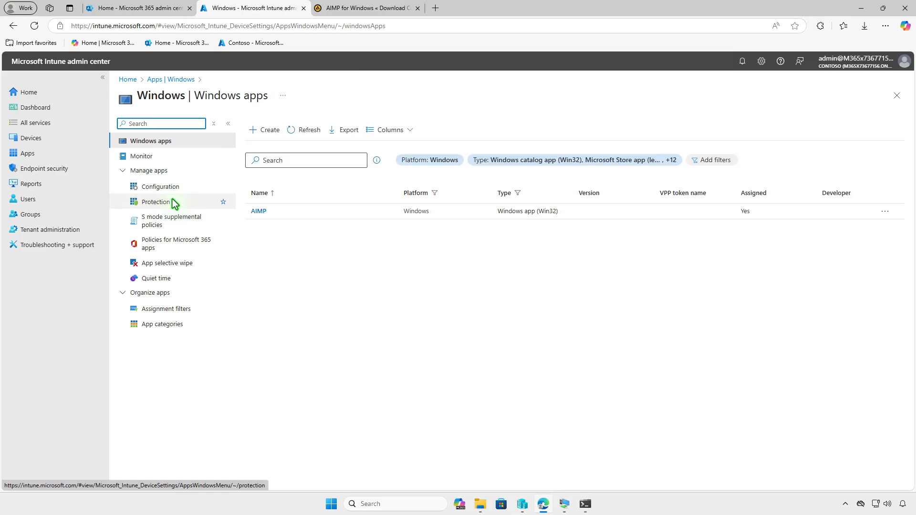
{"action": "left_click", "coordinate": [257, 211]}
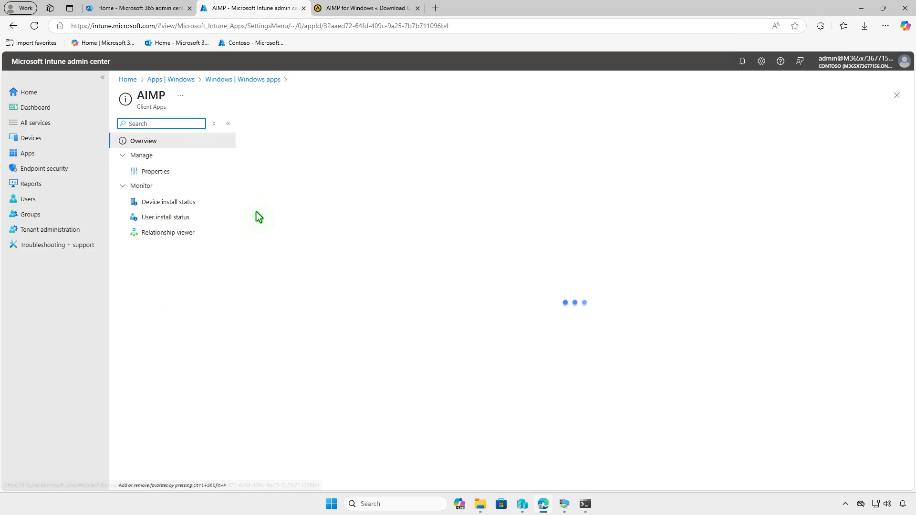
{"action": "left_click", "coordinate": [196, 176]}
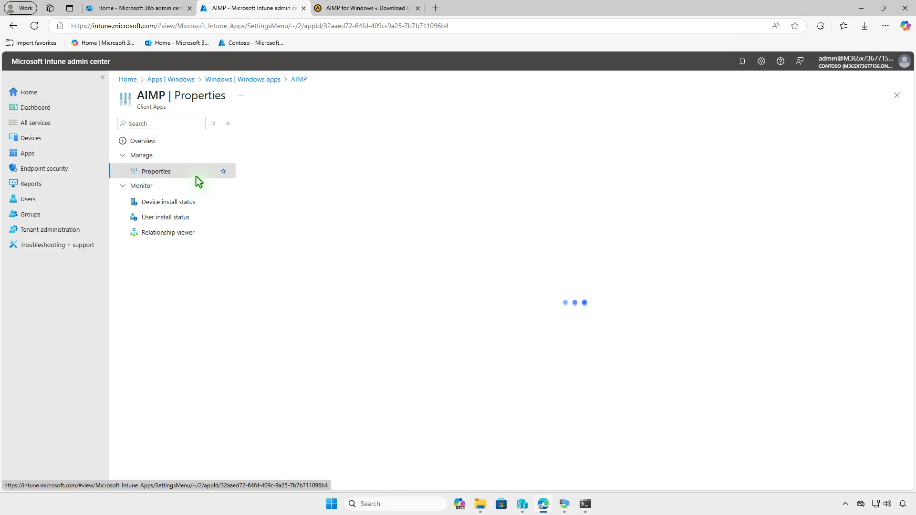
{"action": "scroll", "coordinate": [565, 313], "scroll_direction": "down", "scroll_amount": 10}
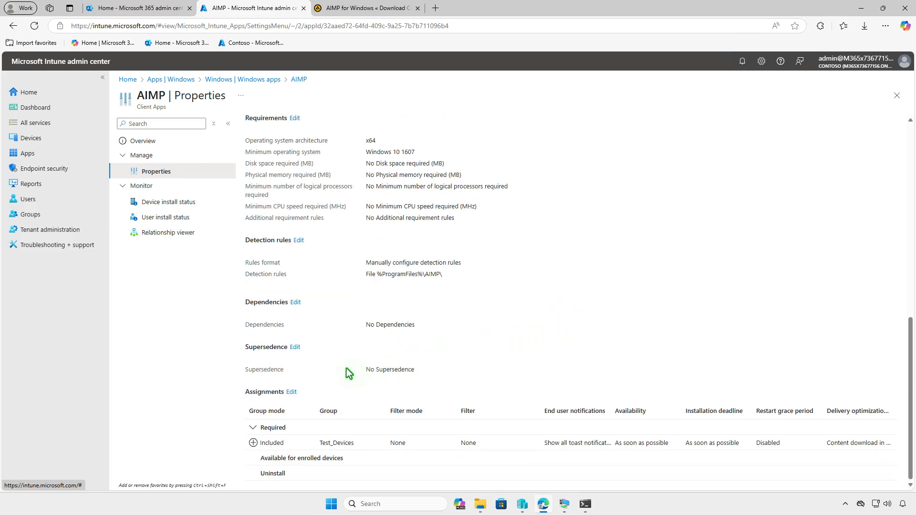
{"action": "left_click", "coordinate": [292, 392]}
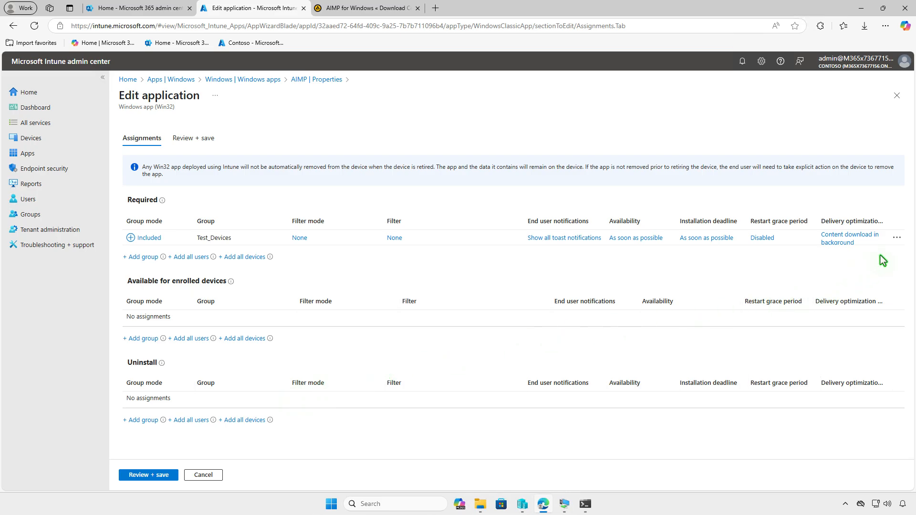
{"action": "left_click", "coordinate": [895, 239]}
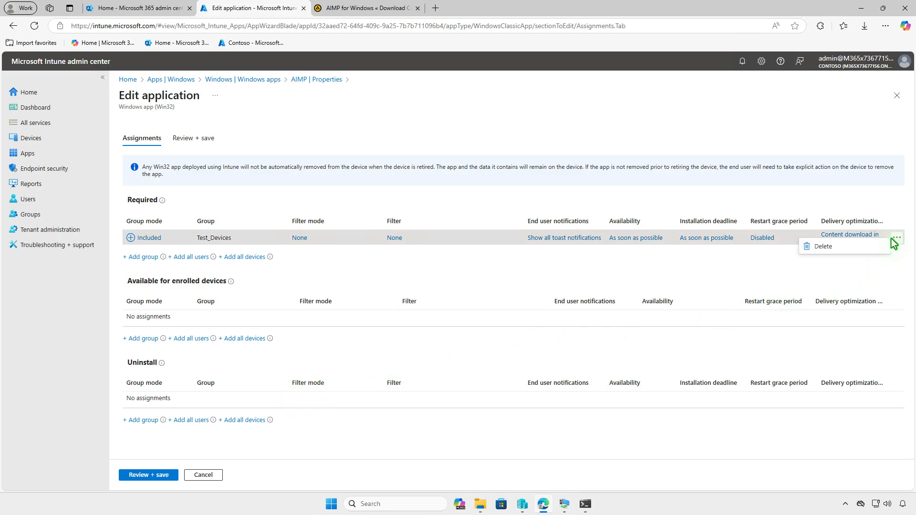
{"action": "left_click", "coordinate": [867, 248]}
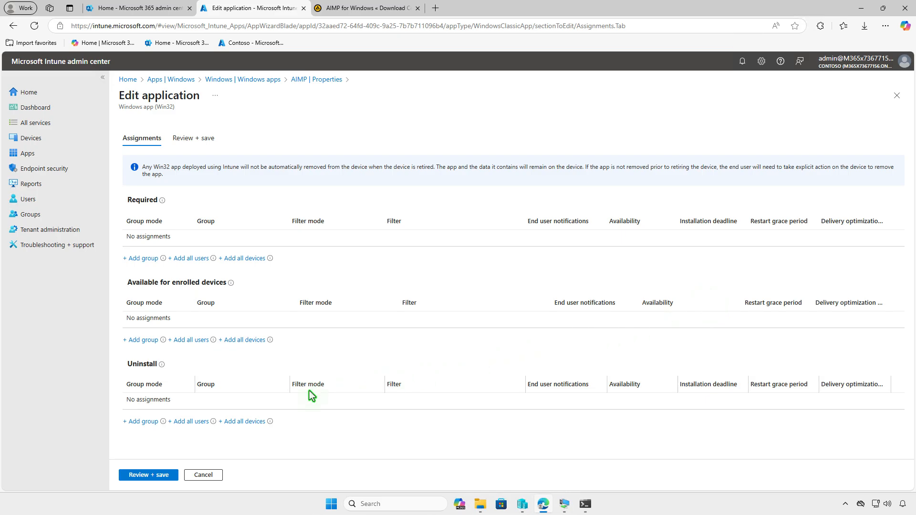
Assign the Test_Devices group to uninstall AIMP and save the application changes
{"action": "left_click", "coordinate": [143, 422]}
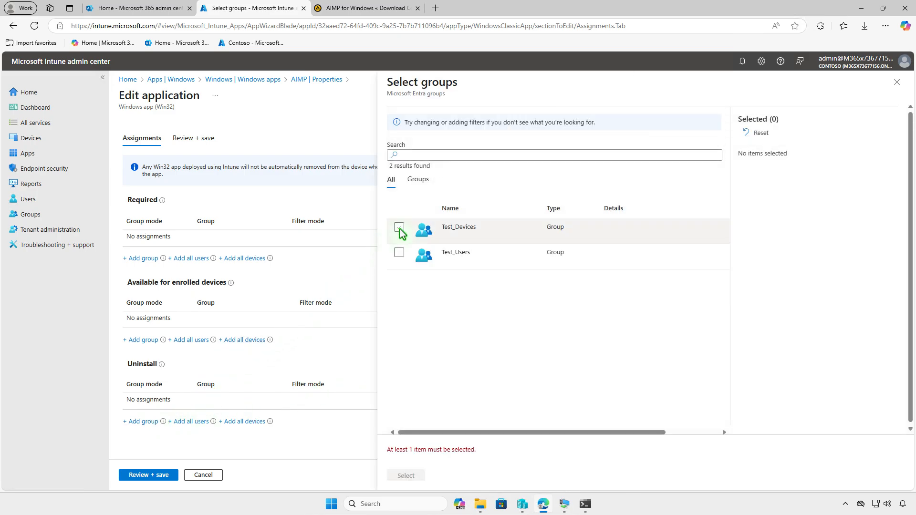
{"action": "left_click", "coordinate": [399, 229]}
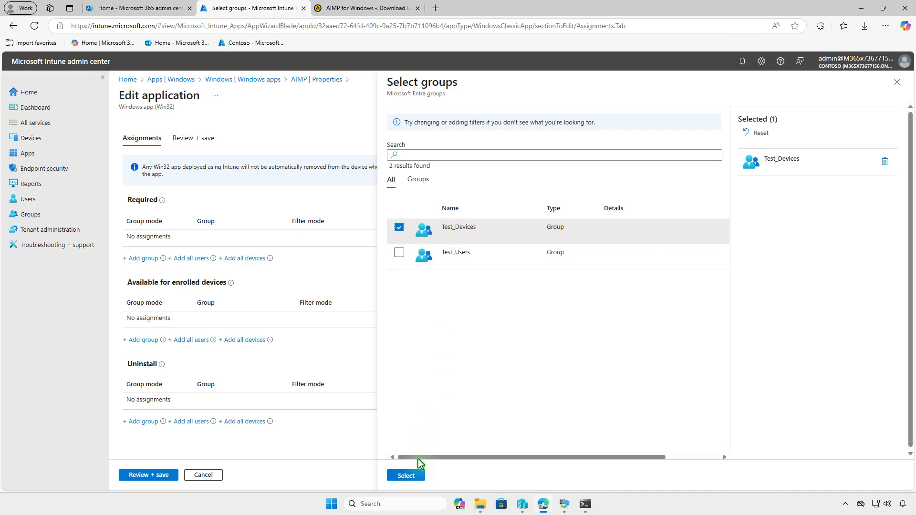
{"action": "left_click", "coordinate": [410, 475]}
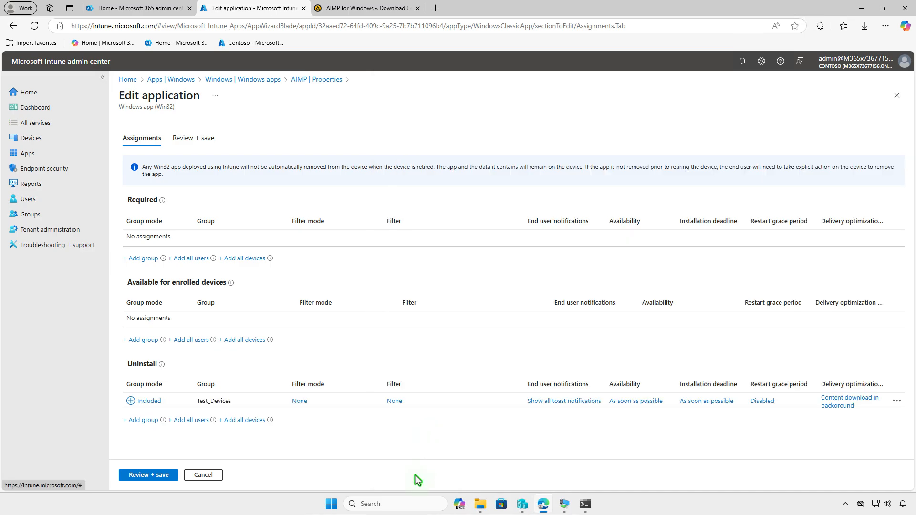
{"action": "left_click", "coordinate": [149, 475]}
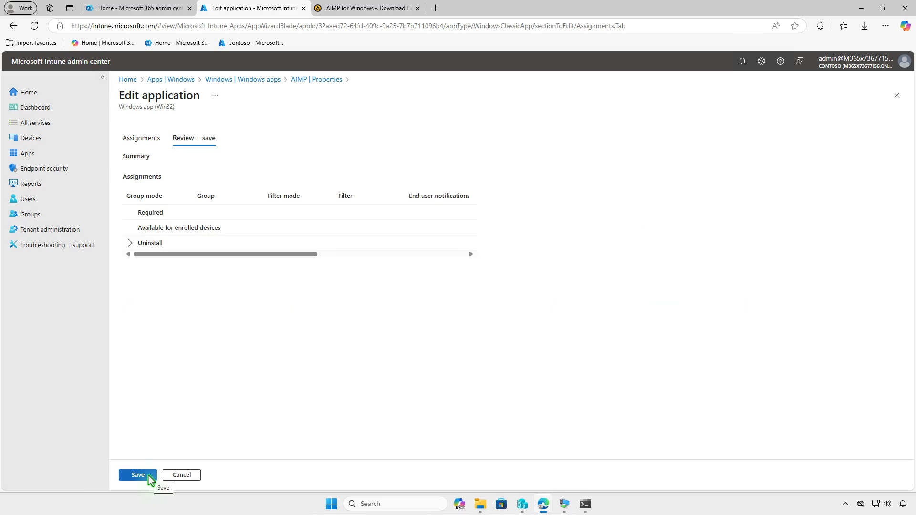
{"action": "left_click", "coordinate": [148, 475]}
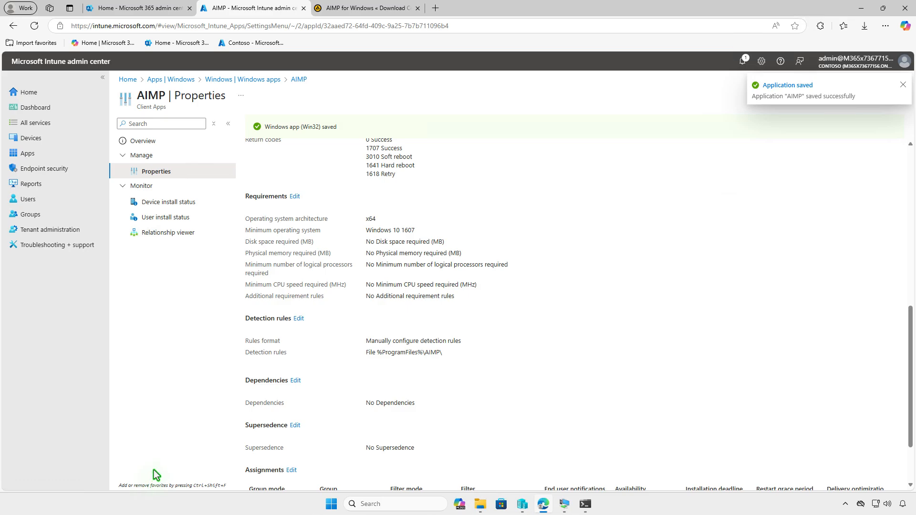
Switch to the WIN10-CTL virtual machine, sync the device through Company Portal and check the software distribution notifications for the AIMP uninstall
{"action": "left_click", "coordinate": [860, 9]}
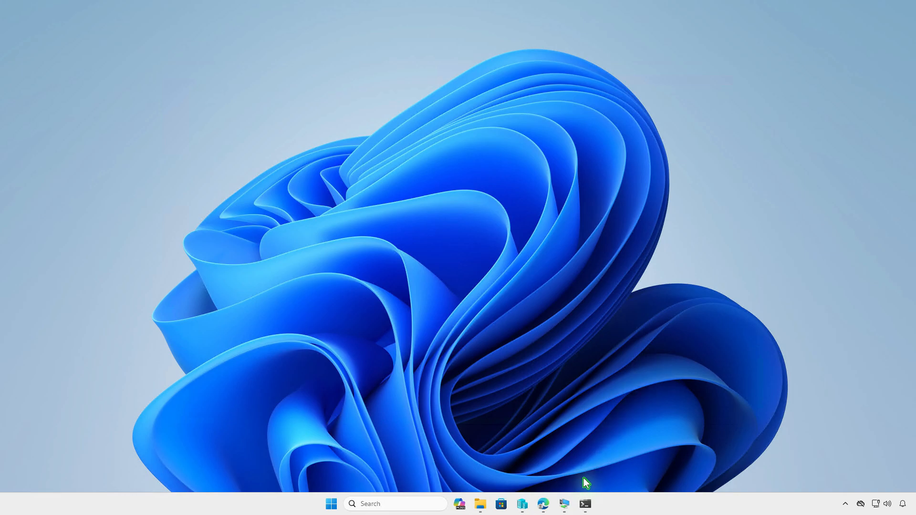
{"action": "left_click", "coordinate": [572, 503]}
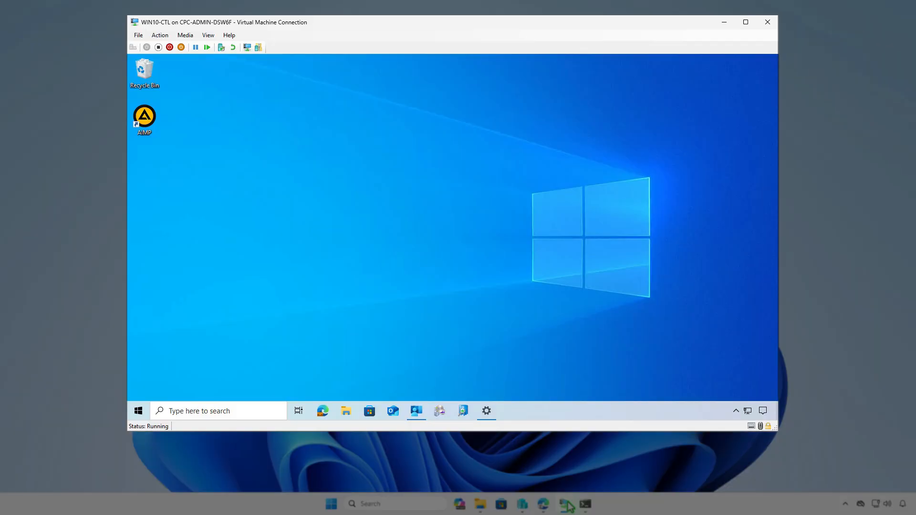
{"action": "left_click", "coordinate": [417, 411]}
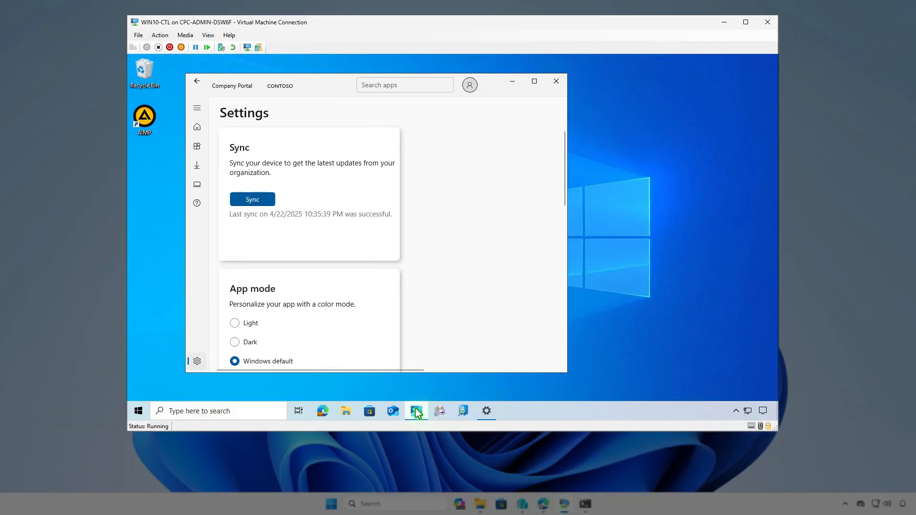
{"action": "left_click", "coordinate": [268, 201]}
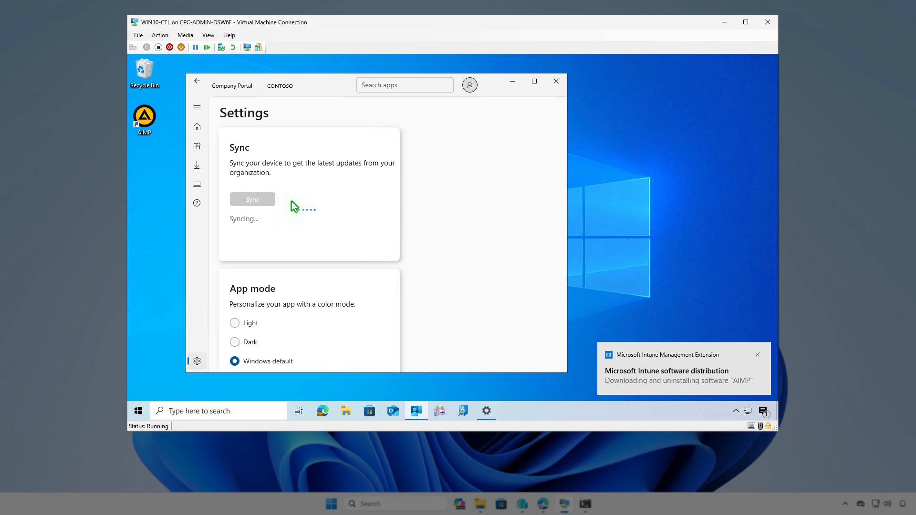
{"action": "left_click", "coordinate": [763, 411]}
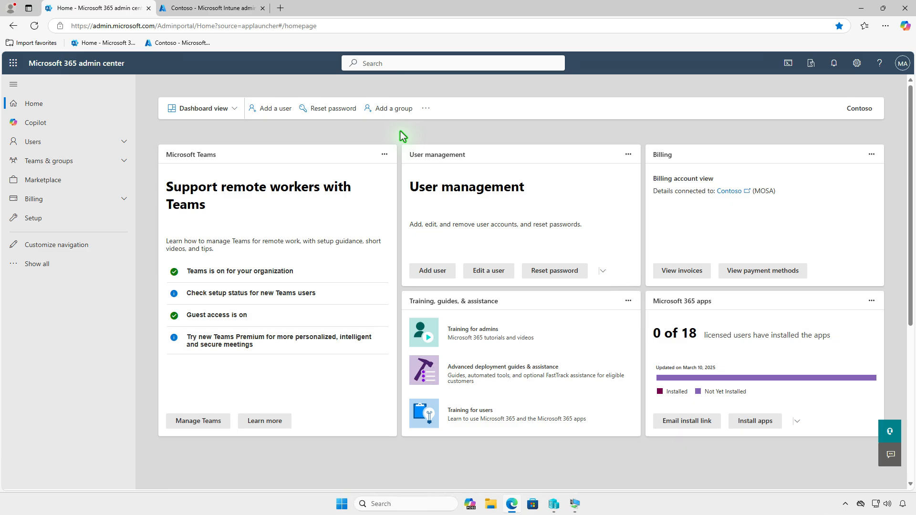
Examine the tenant's licenses in the Microsoft 365 admin center and view the Microsoft Intune Suite license
{"action": "left_click", "coordinate": [106, 201]}
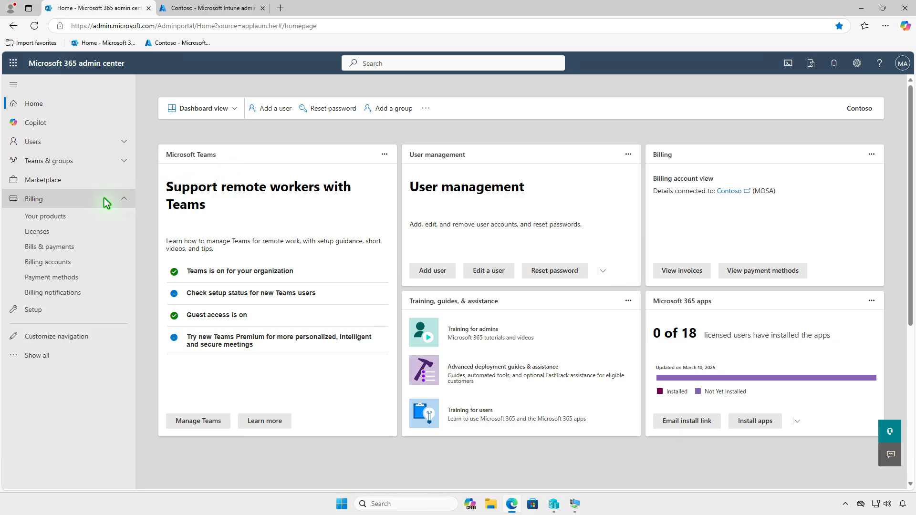
{"action": "left_click", "coordinate": [91, 235]}
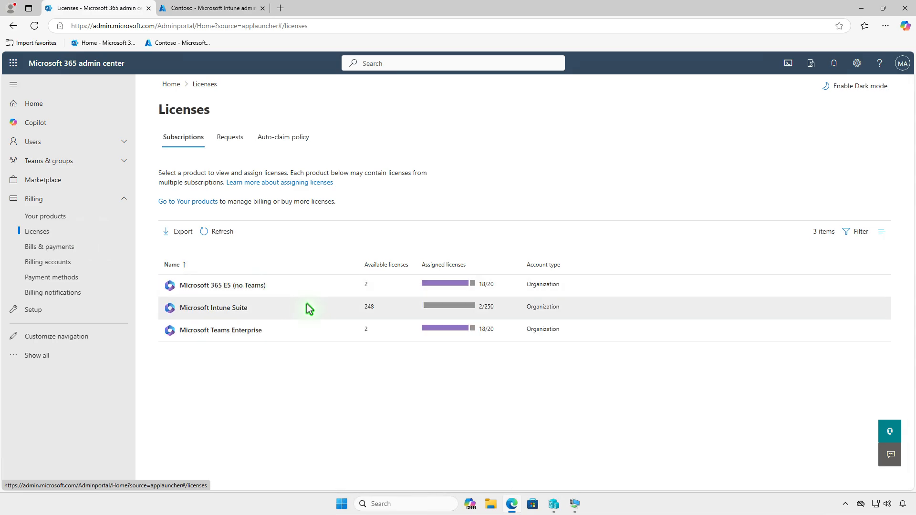
{"action": "left_click", "coordinate": [307, 309]}
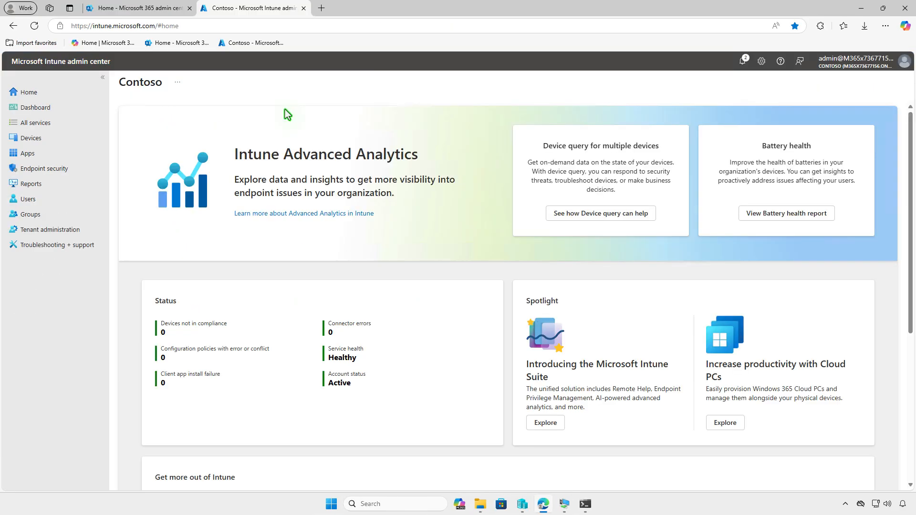
Start creating a new Windows app in Intune with the app type Enterprise App Catalog app
{"action": "left_click", "coordinate": [65, 153]}
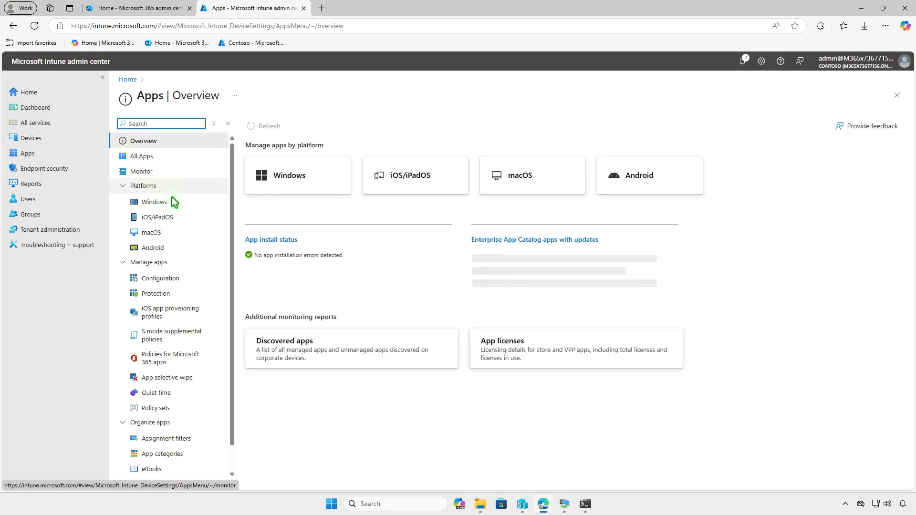
{"action": "left_click", "coordinate": [178, 205]}
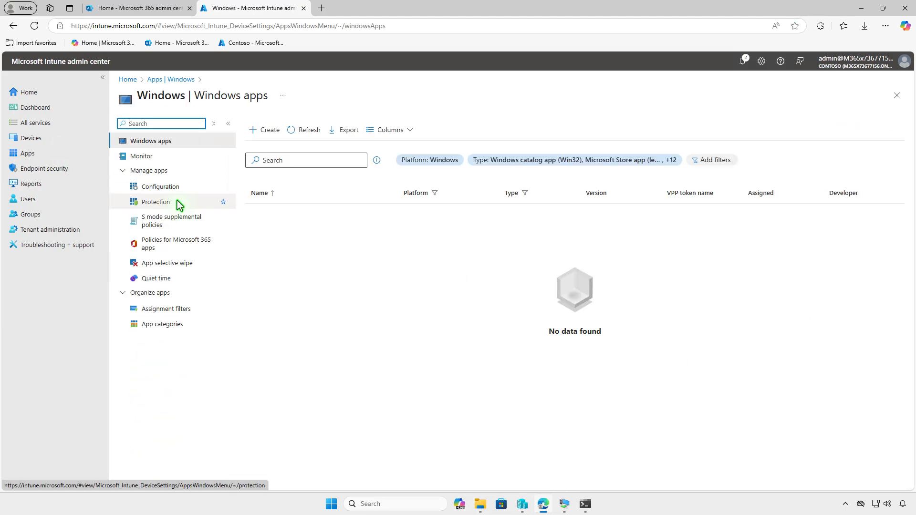
{"action": "left_click", "coordinate": [264, 133]}
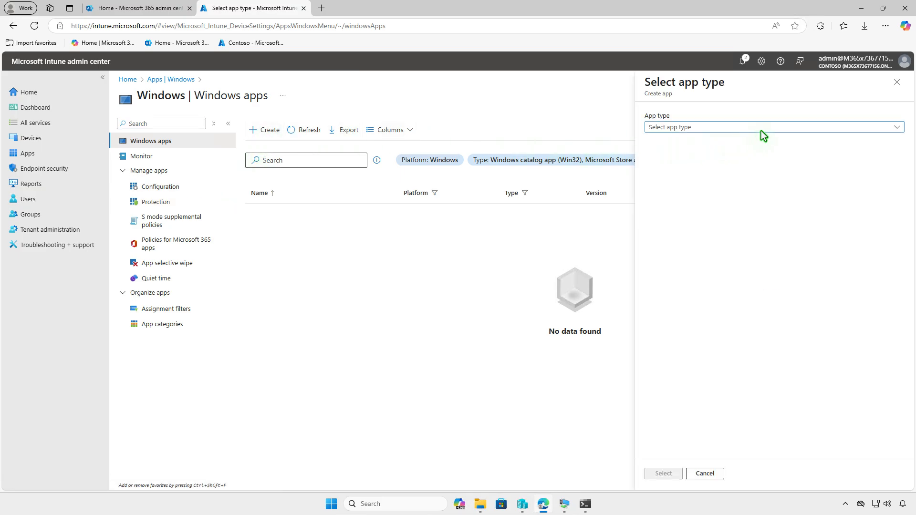
{"action": "left_click", "coordinate": [763, 128]}
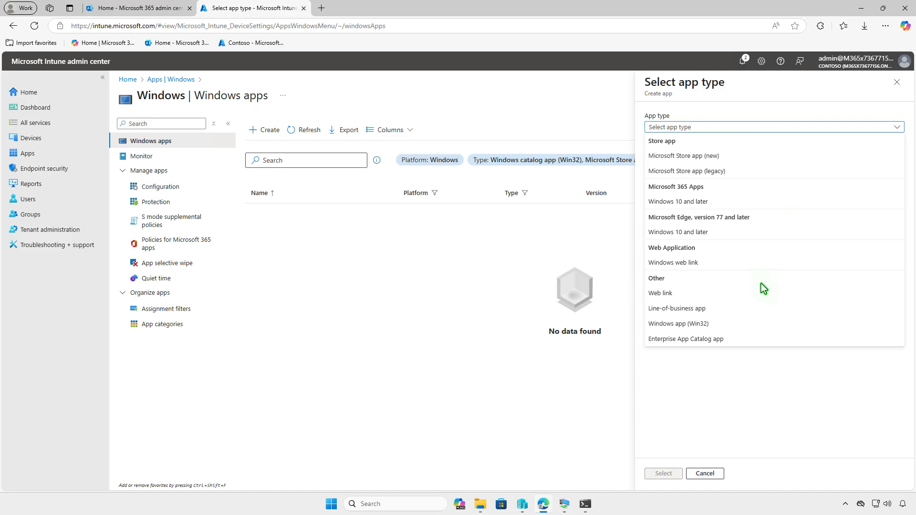
{"action": "left_click", "coordinate": [761, 342]}
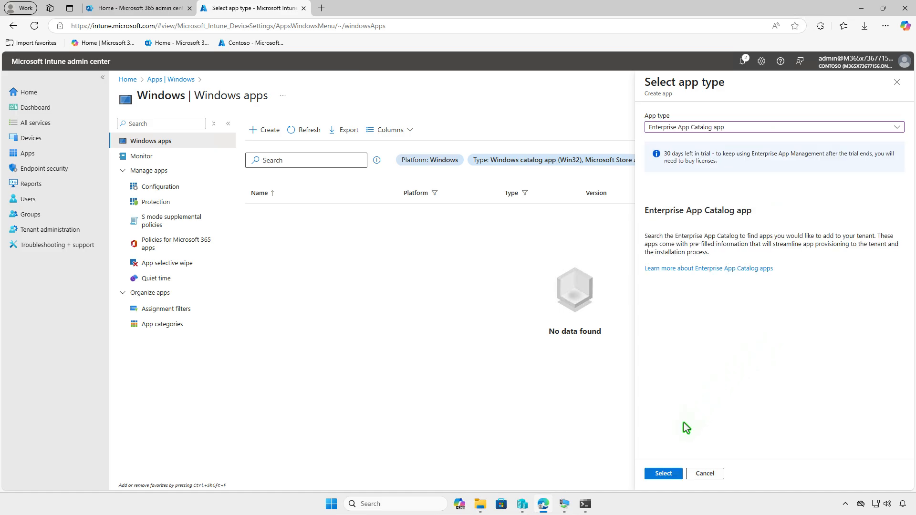
{"action": "left_click", "coordinate": [669, 474]}
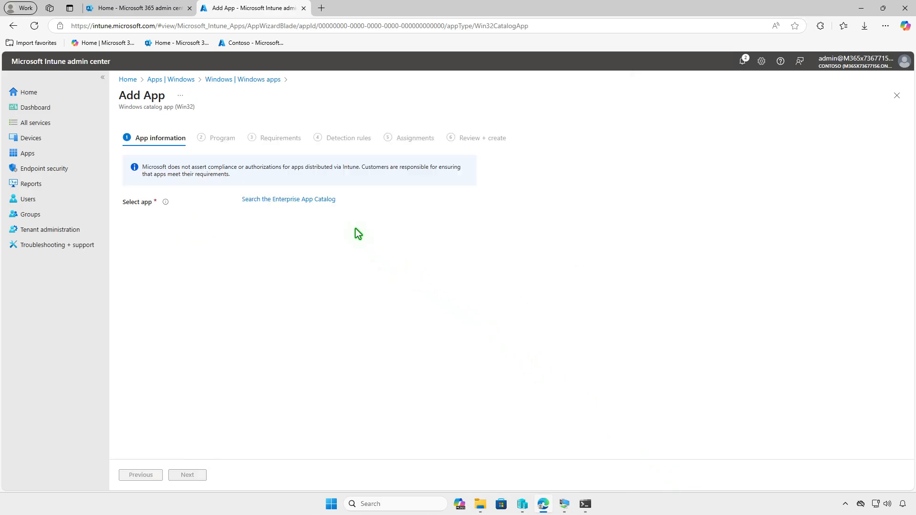
Search the Enterprise App Catalog for AIMP and select the AIMP app
{"action": "left_click", "coordinate": [325, 203]}
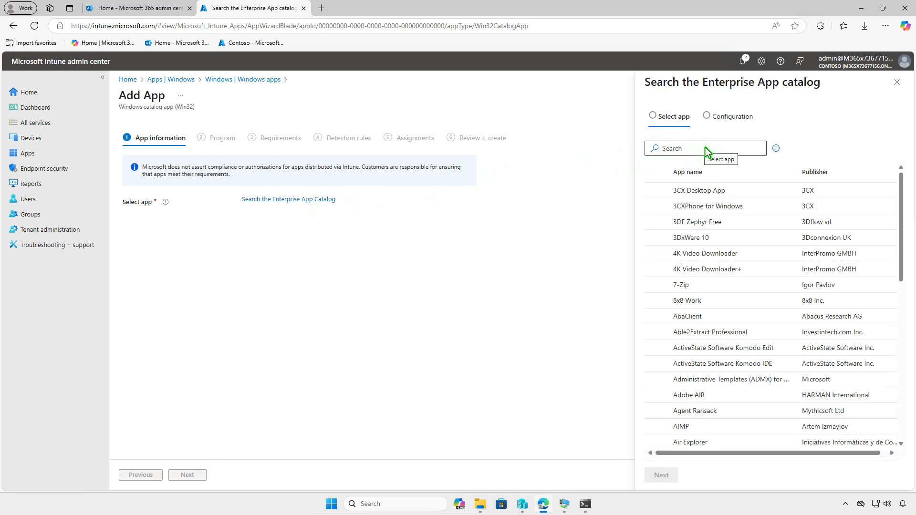
{"action": "left_click", "coordinate": [709, 148]}
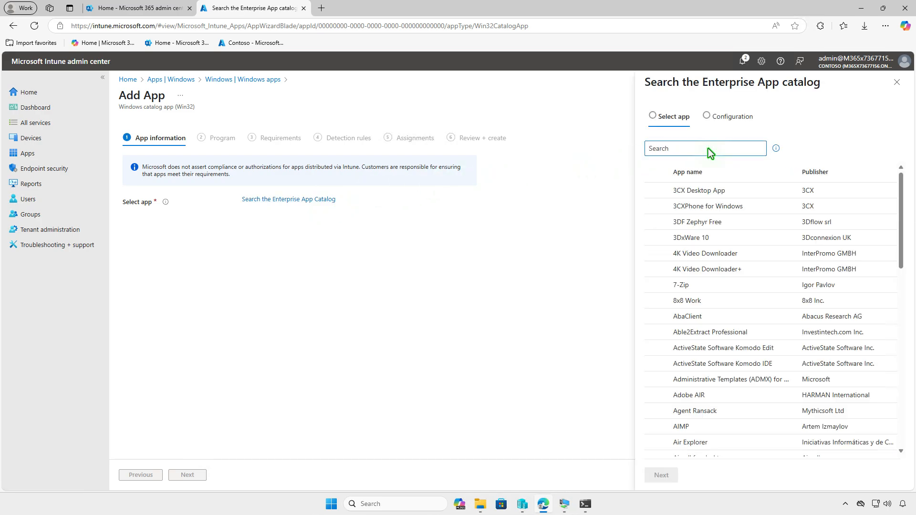
{"action": "type", "text": "AIMP"}
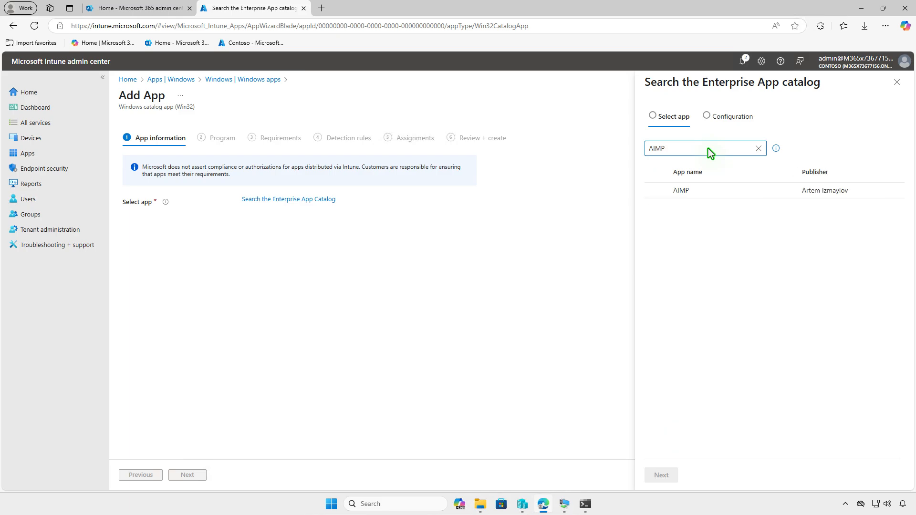
{"action": "left_click", "coordinate": [714, 190]}
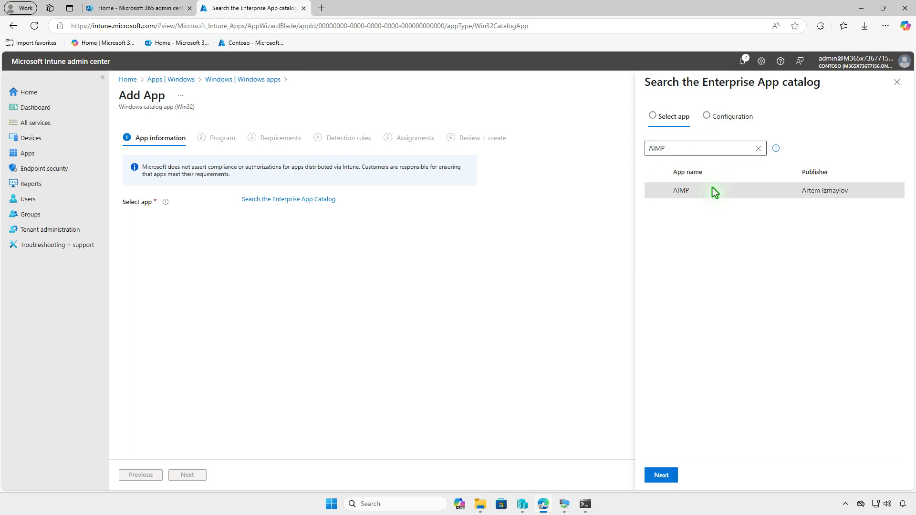
Choose the AIMP (x64) package, language en-US, version 5.40.2653, as the catalog app's configuration
{"action": "left_click", "coordinate": [668, 475]}
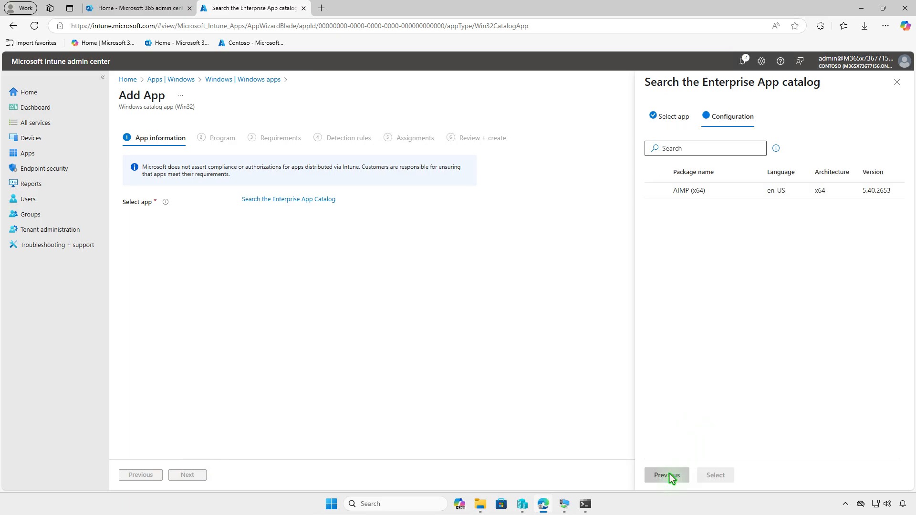
{"action": "left_click", "coordinate": [741, 196]}
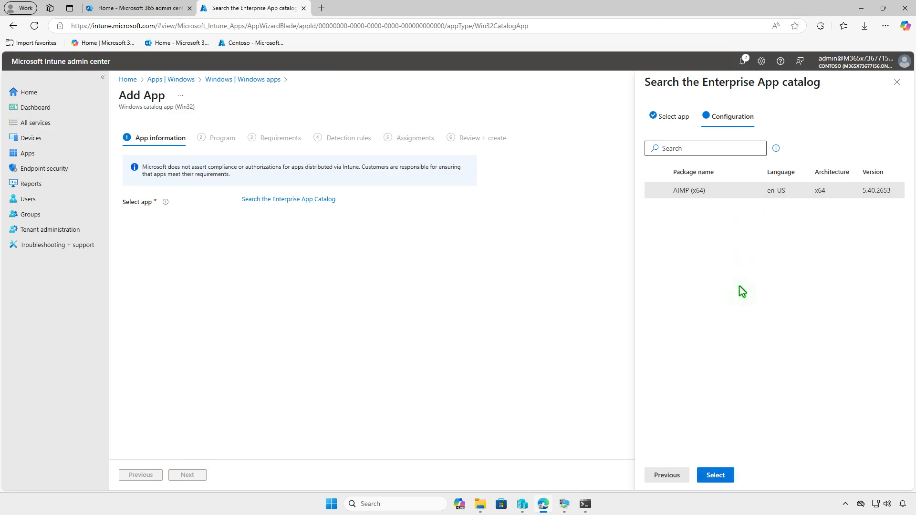
{"action": "left_click", "coordinate": [729, 475]}
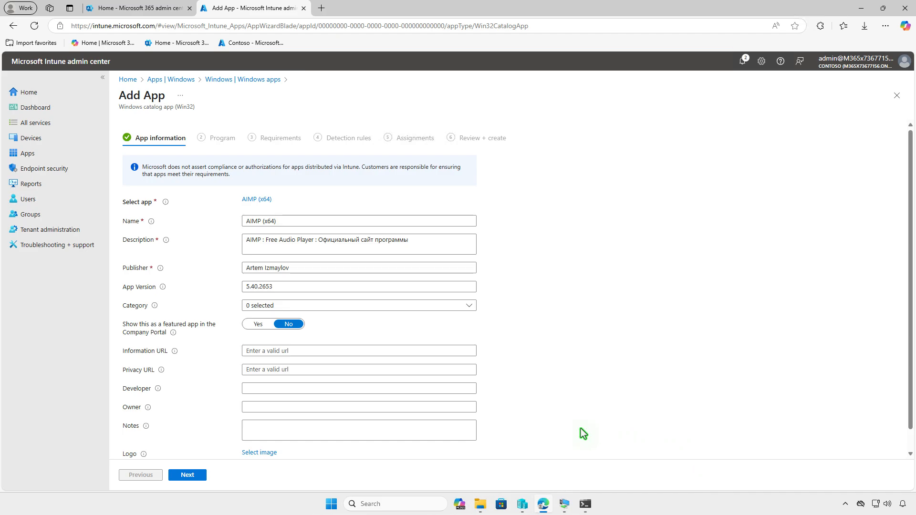
Upload aimp.png from Downloads as the app's logo and complete the app information
{"action": "scroll", "coordinate": [583, 433], "scroll_direction": "down", "scroll_amount": 1}
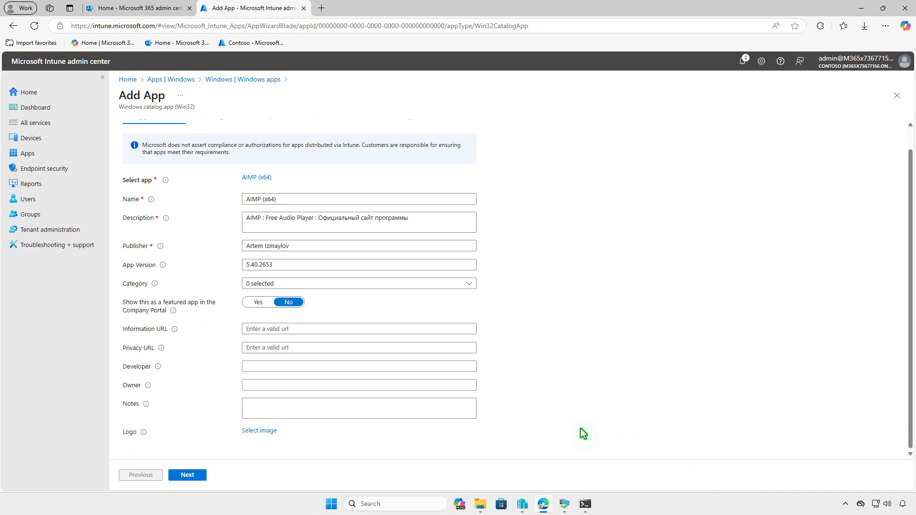
{"action": "left_click", "coordinate": [255, 431]}
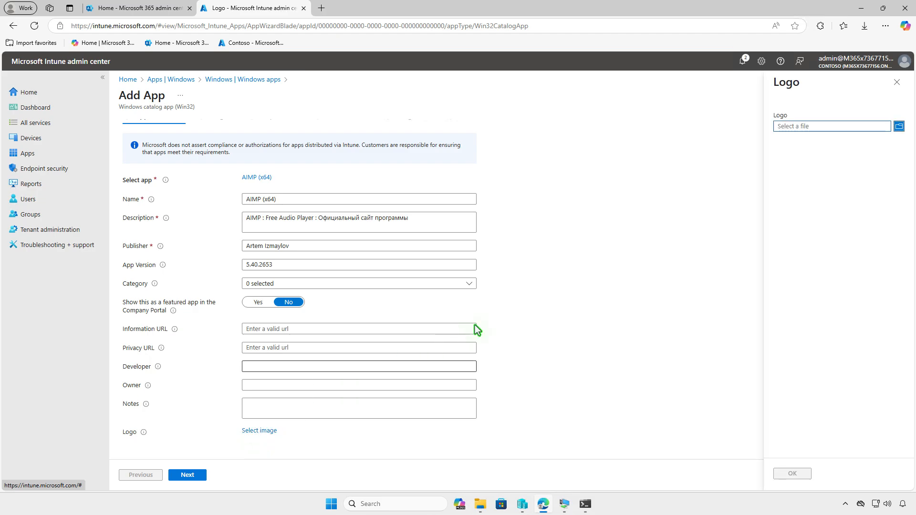
{"action": "left_click", "coordinate": [818, 126]}
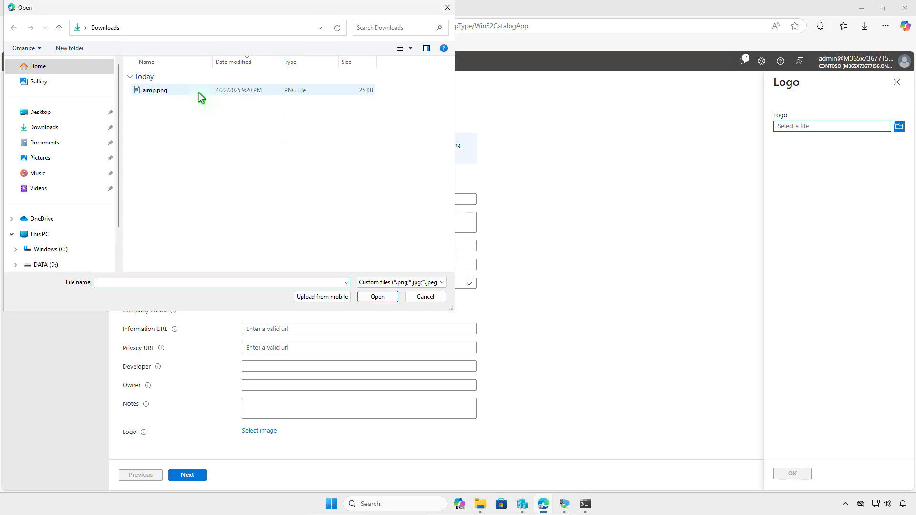
{"action": "left_click", "coordinate": [199, 92]}
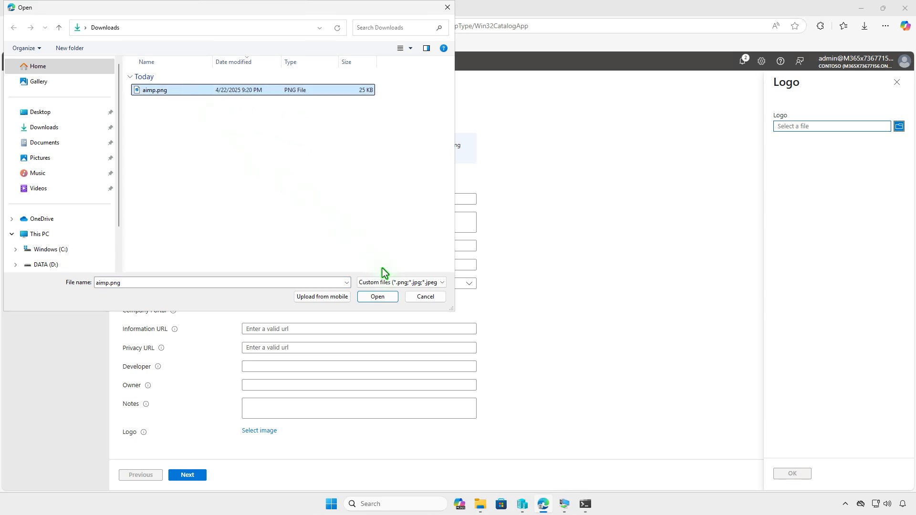
{"action": "left_click", "coordinate": [388, 296]}
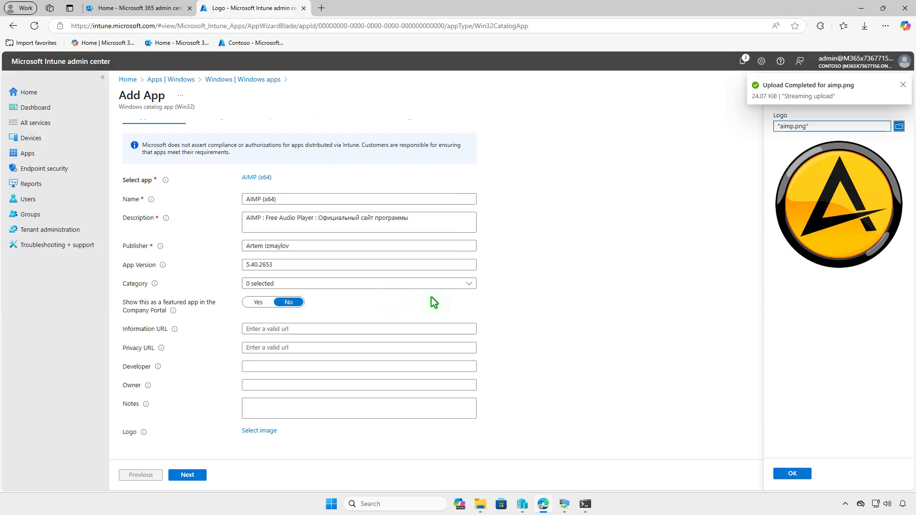
{"action": "left_click", "coordinate": [801, 474]}
{"action": "scroll", "coordinate": [579, 413], "scroll_direction": "down", "scroll_amount": 2}
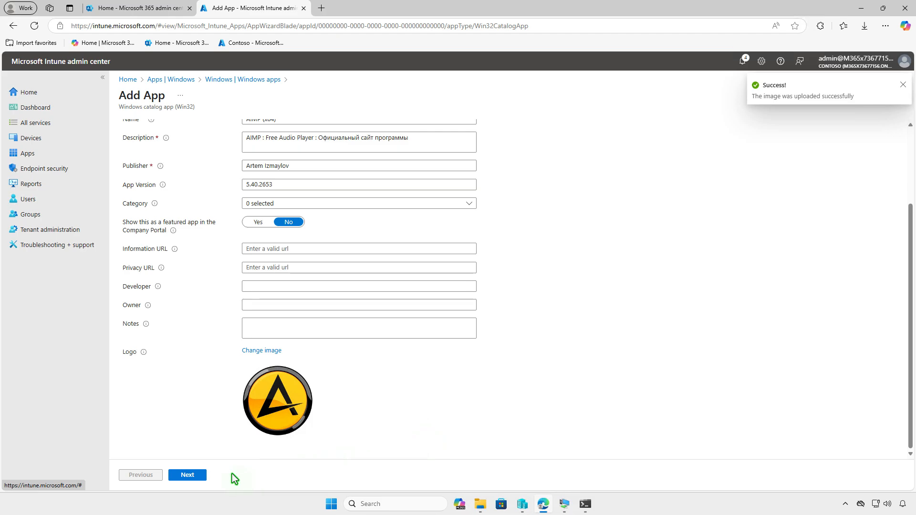
{"action": "left_click", "coordinate": [199, 477]}
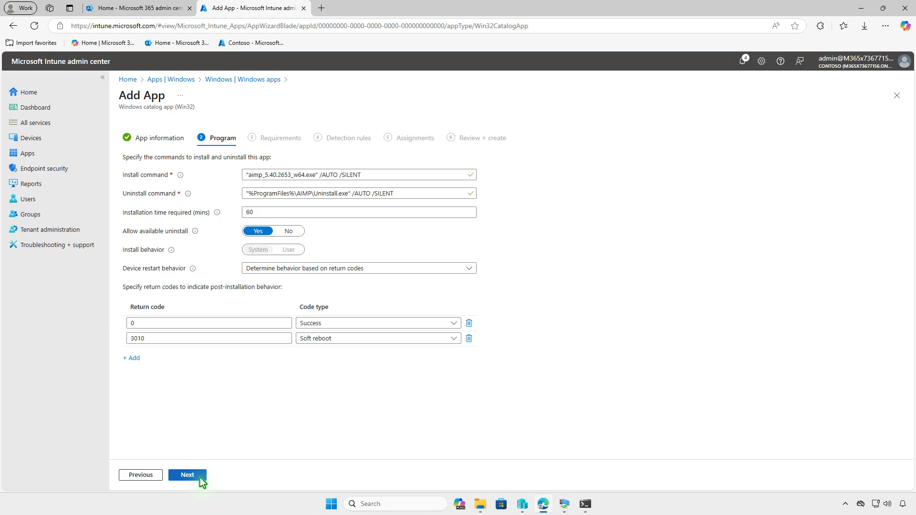
Accept the prefilled program commands, requirements and detection rules for AIMP (x64)
{"action": "left_click", "coordinate": [199, 478]}
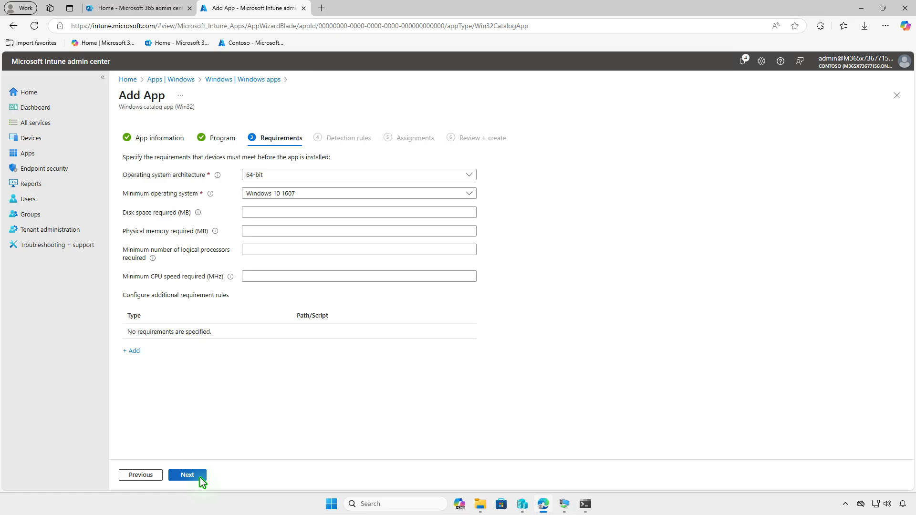
{"action": "left_click", "coordinate": [199, 478]}
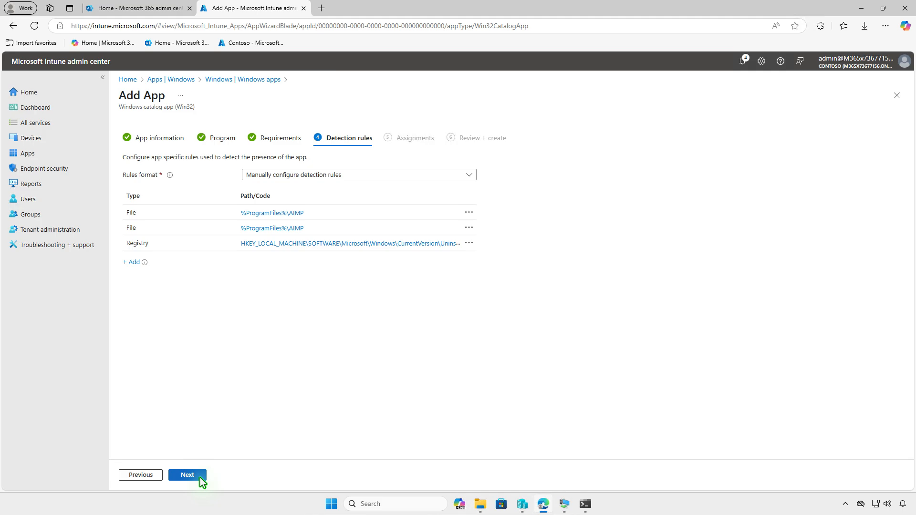
{"action": "left_click", "coordinate": [200, 477]}
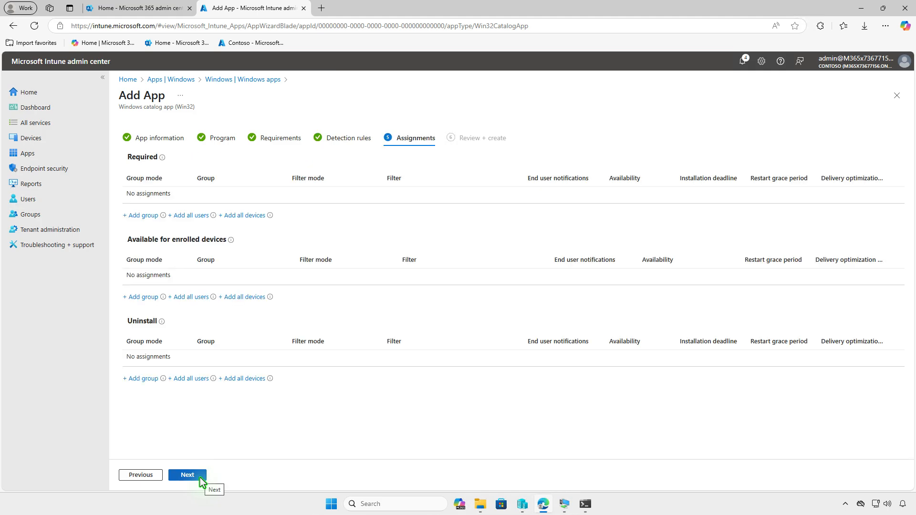
Assign AIMP (x64) as available for enrolled devices to the Test_Users group and add the app
{"action": "left_click", "coordinate": [152, 299]}
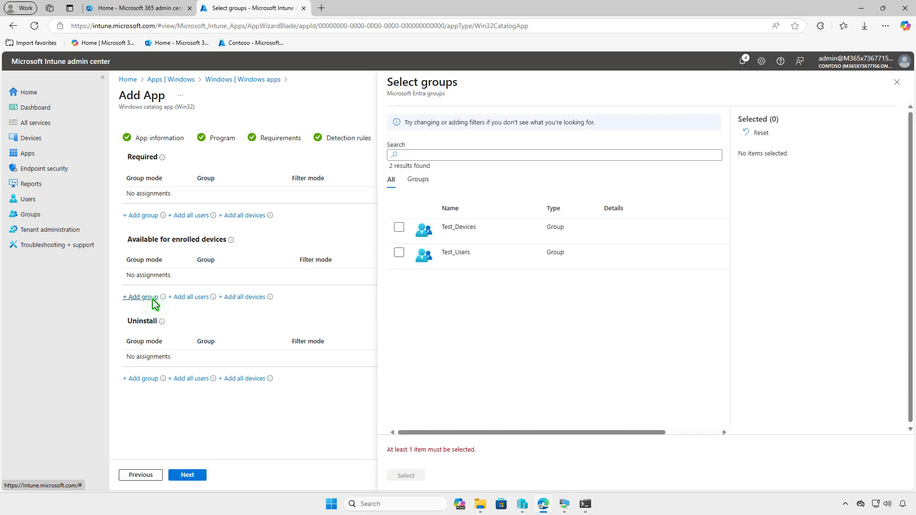
{"action": "left_click", "coordinate": [398, 254]}
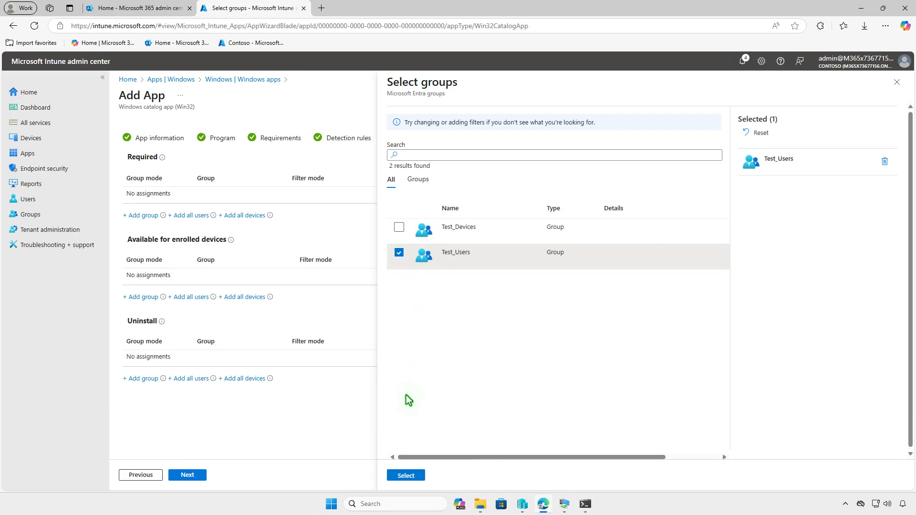
{"action": "left_click", "coordinate": [407, 475]}
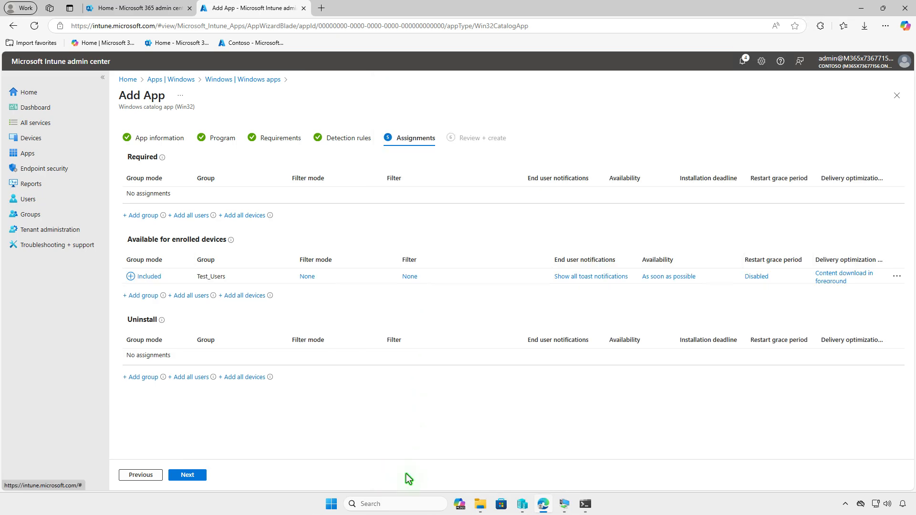
{"action": "left_click", "coordinate": [203, 475]}
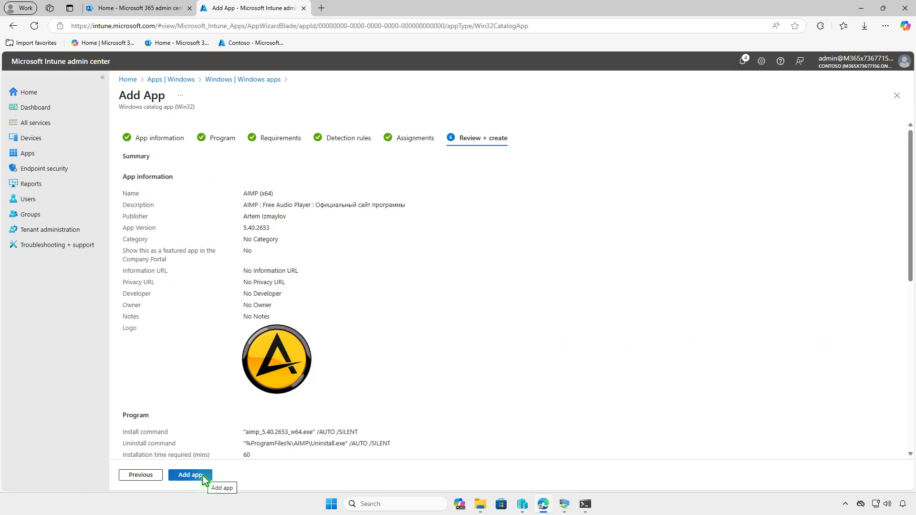
{"action": "left_click", "coordinate": [190, 475]}
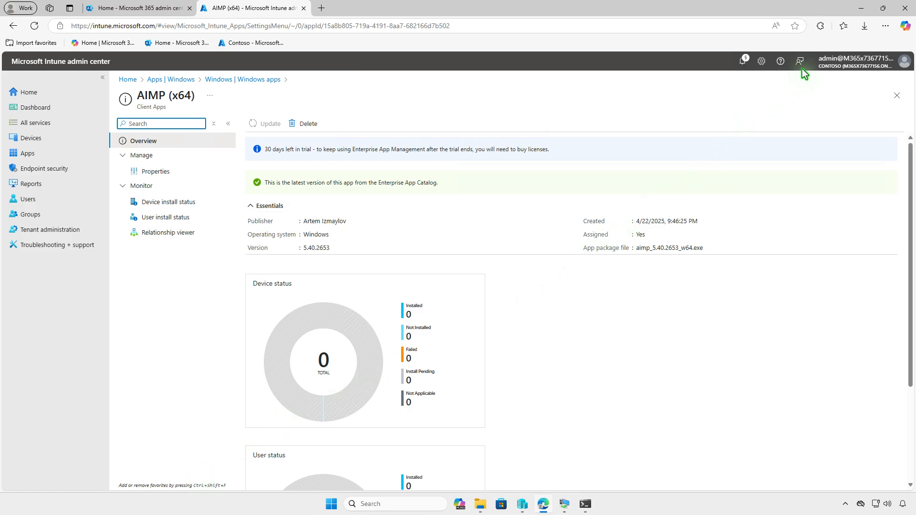
Switch to the WIN10-CTL virtual machine, install AIMP (x64) from Company Portal and check the software distribution notifications
{"action": "left_click", "coordinate": [861, 8]}
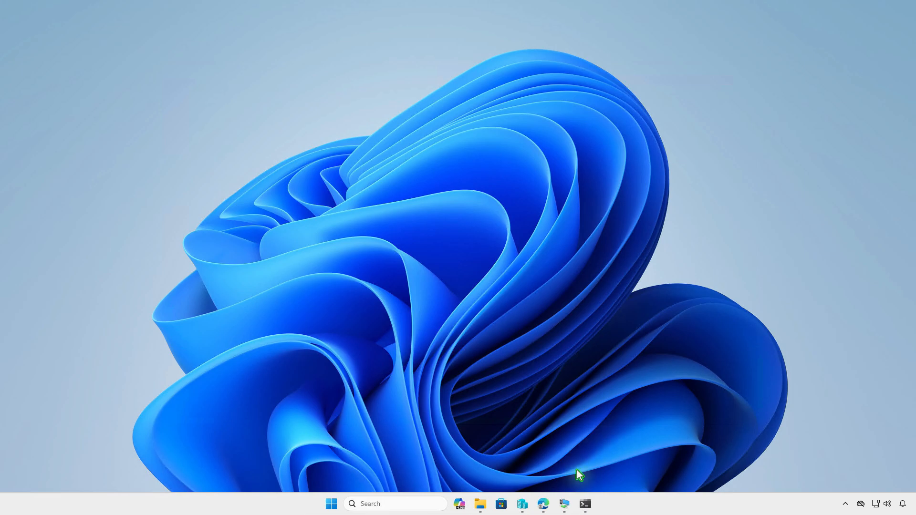
{"action": "left_click", "coordinate": [571, 502]}
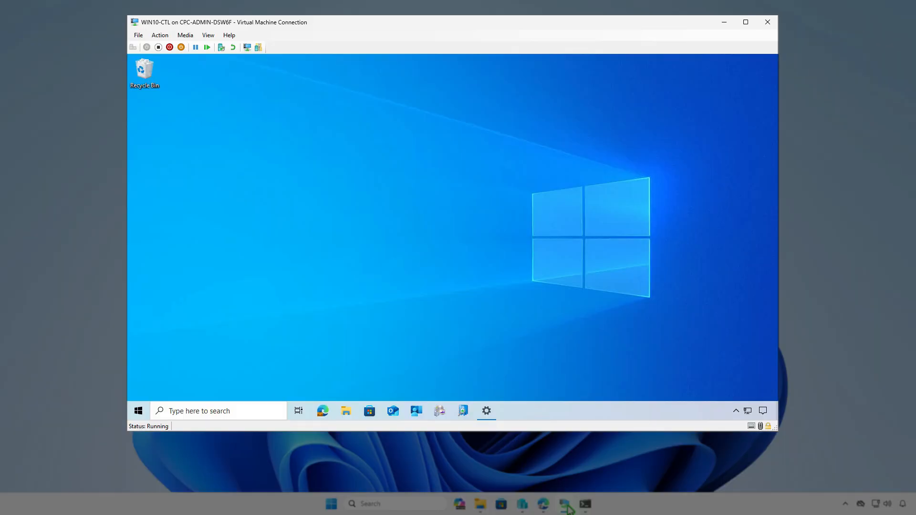
{"action": "left_click", "coordinate": [419, 414]}
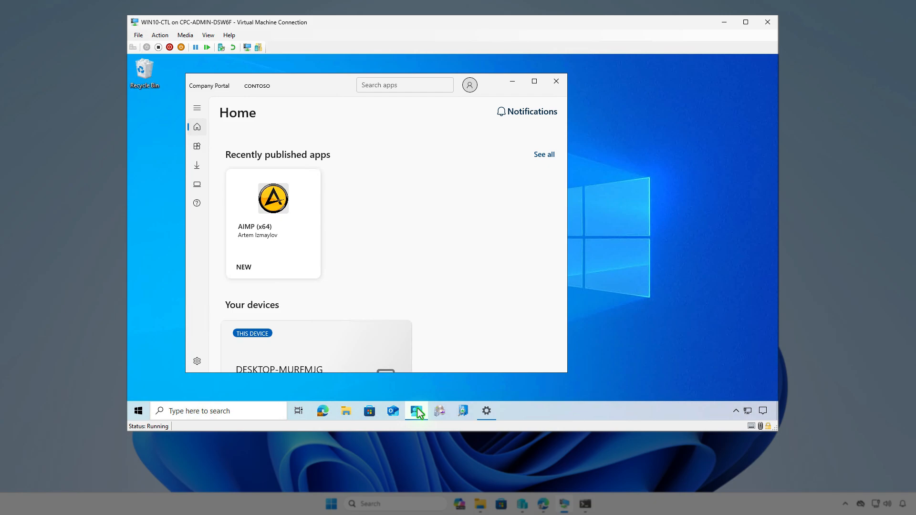
{"action": "left_click", "coordinate": [203, 148]}
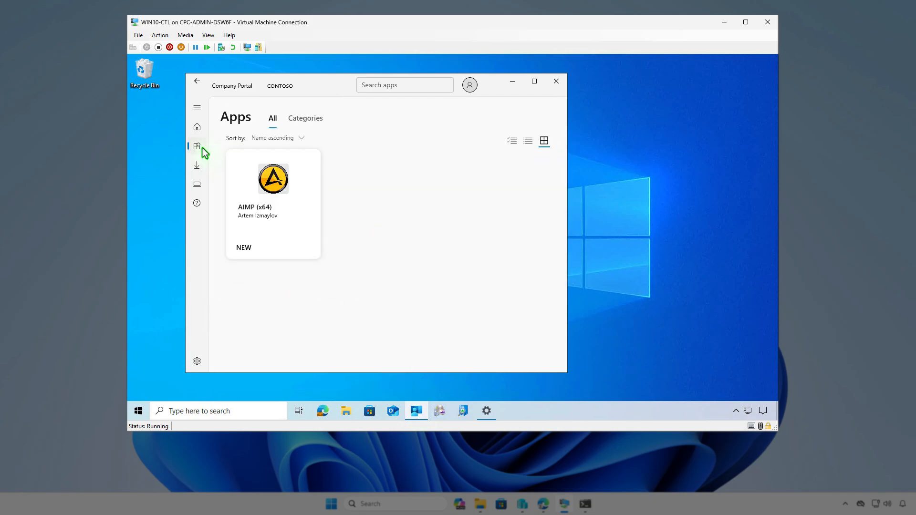
{"action": "left_click", "coordinate": [283, 224]}
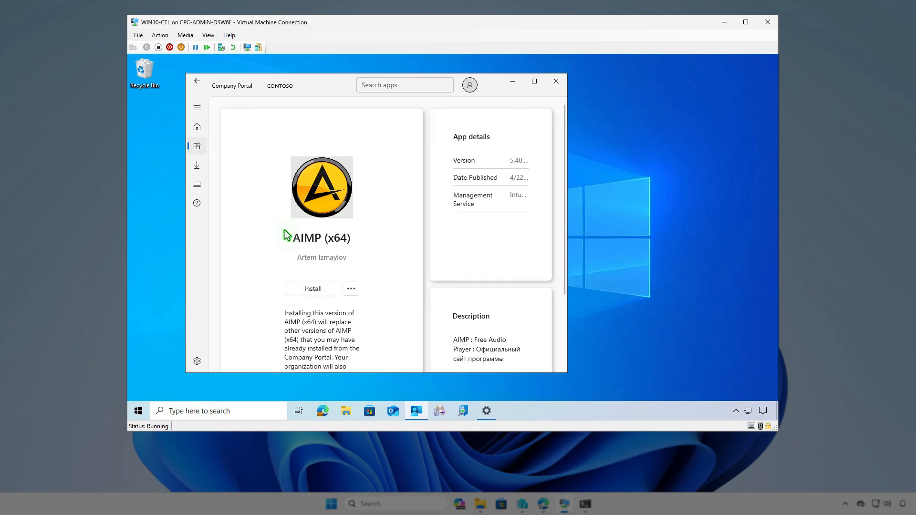
{"action": "left_click", "coordinate": [321, 292]}
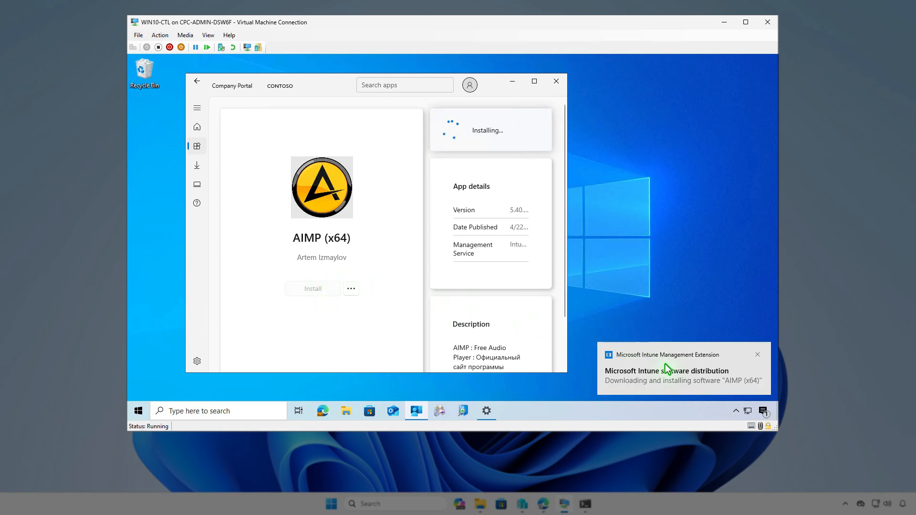
{"action": "left_click", "coordinate": [763, 413]}
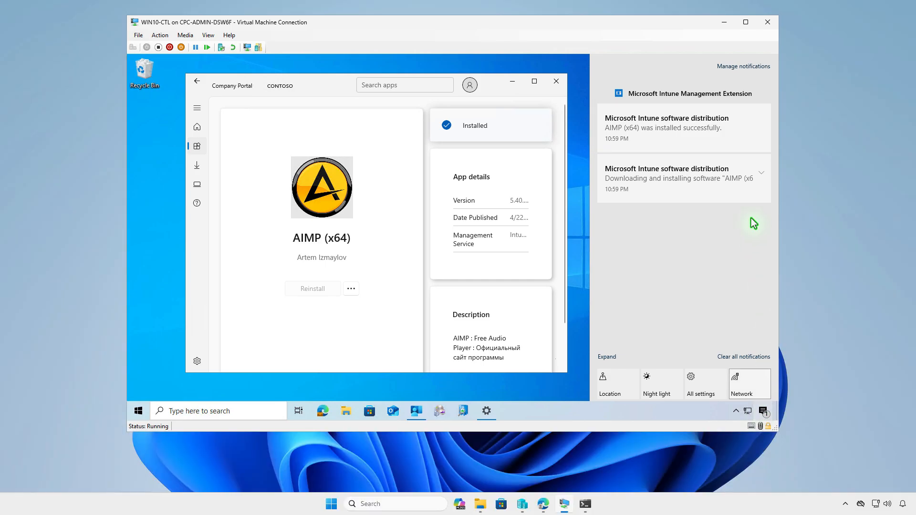
Return to the Intune admin center in Edge and remove the Test_Users group from AIMP (x64)'s available assignments
{"action": "left_click", "coordinate": [724, 23]}
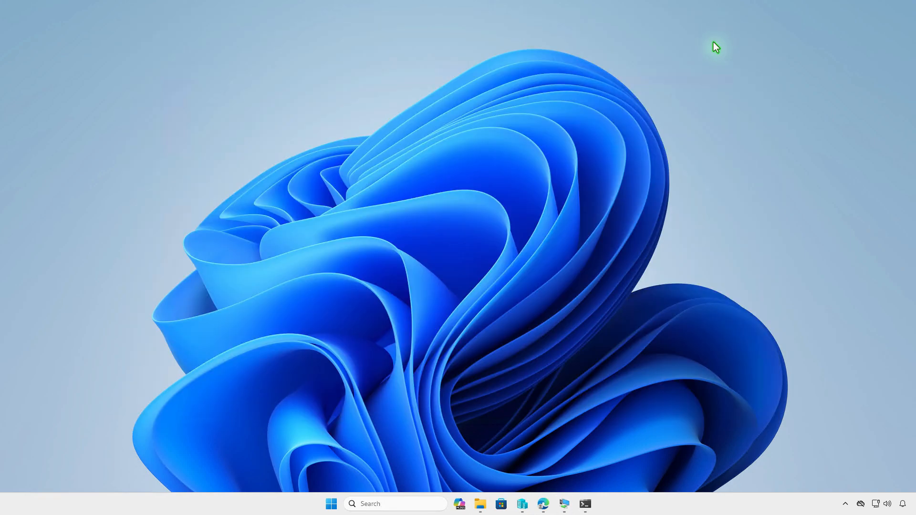
{"action": "left_click", "coordinate": [551, 500]}
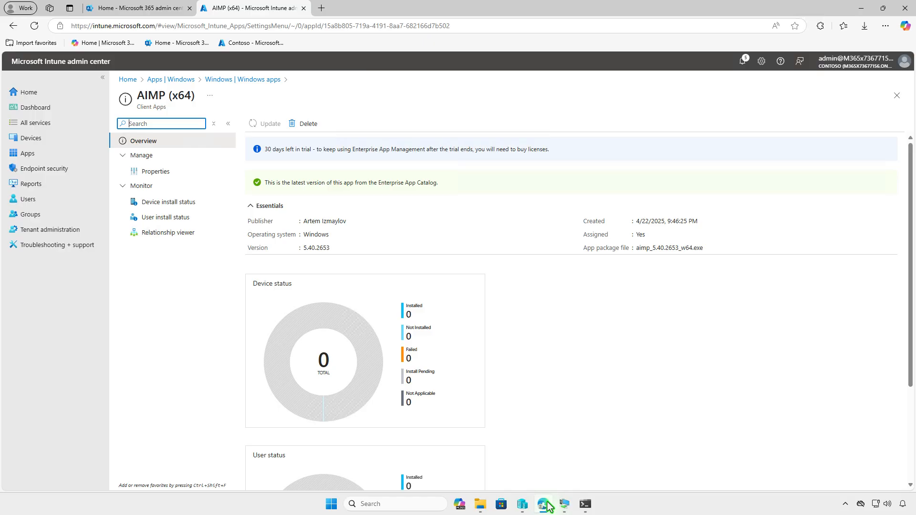
{"action": "left_click", "coordinate": [184, 175]}
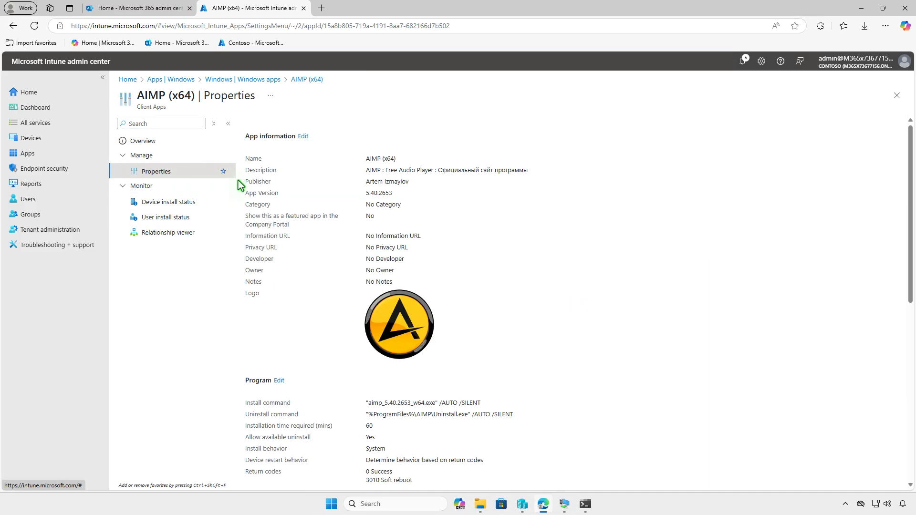
{"action": "scroll", "coordinate": [578, 303], "scroll_direction": "down", "scroll_amount": 8}
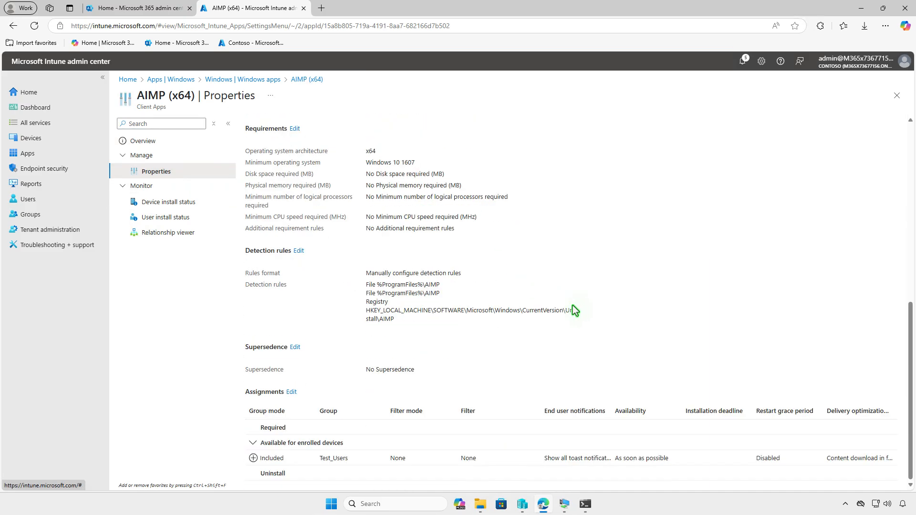
{"action": "left_click", "coordinate": [291, 392]}
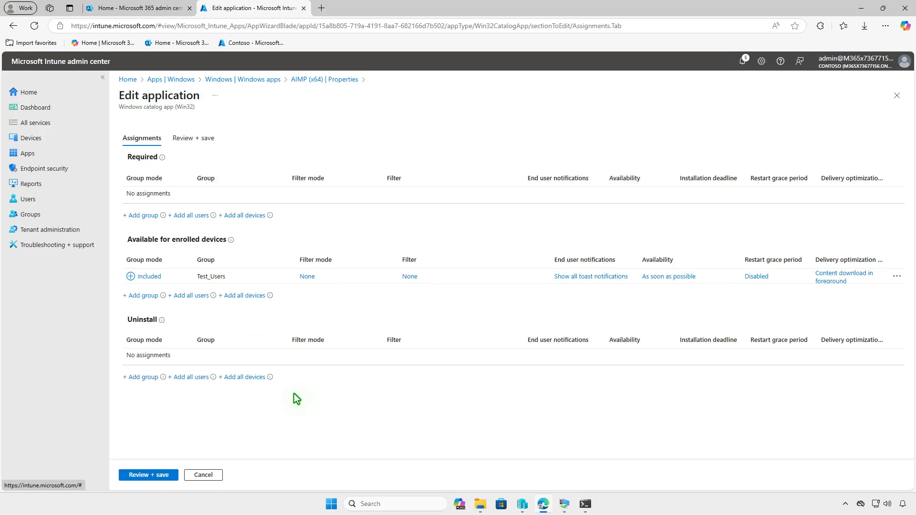
{"action": "left_click", "coordinate": [897, 277]}
{"action": "left_click", "coordinate": [843, 288]}
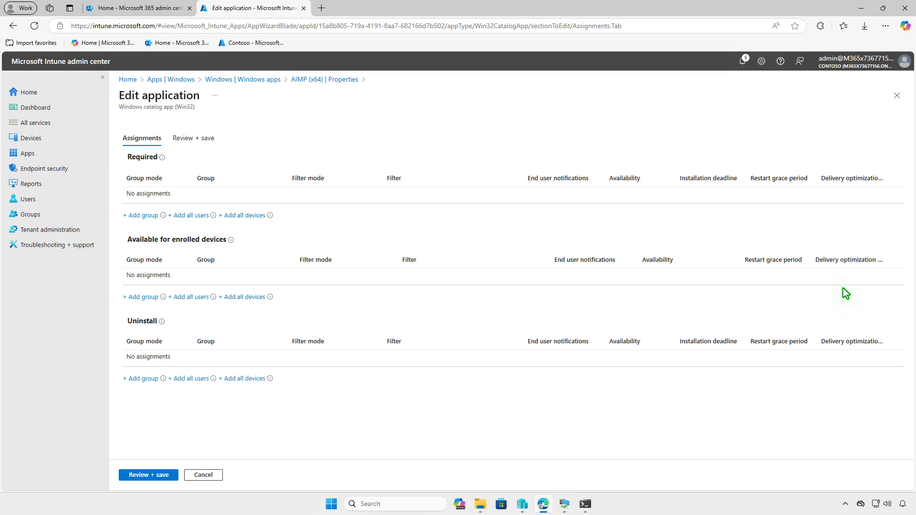
Assign AIMP (x64) for uninstall to the Test_Devices group and save the application's assignments
{"action": "left_click", "coordinate": [148, 380]}
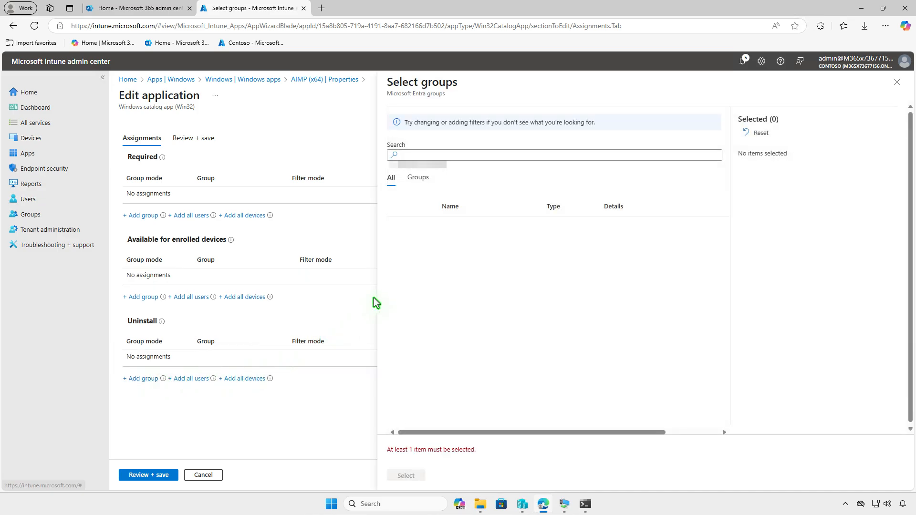
{"action": "left_click", "coordinate": [400, 228]}
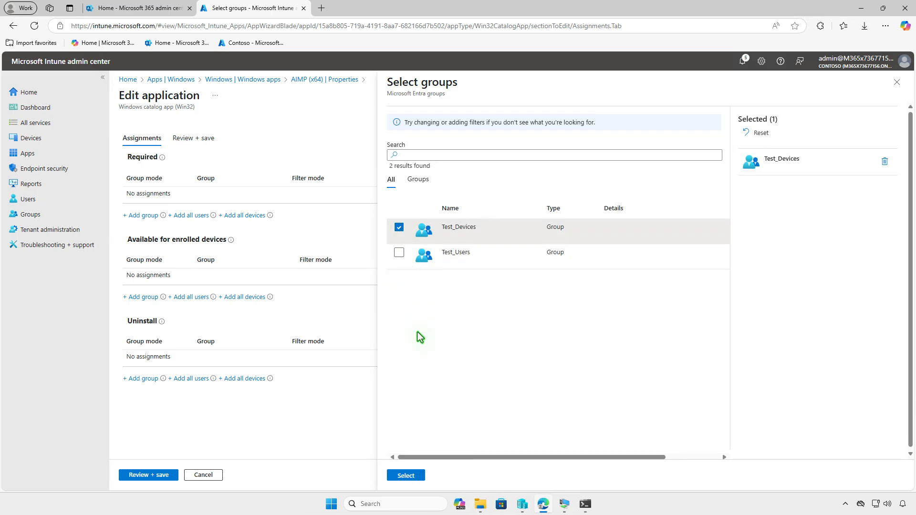
{"action": "left_click", "coordinate": [406, 476]}
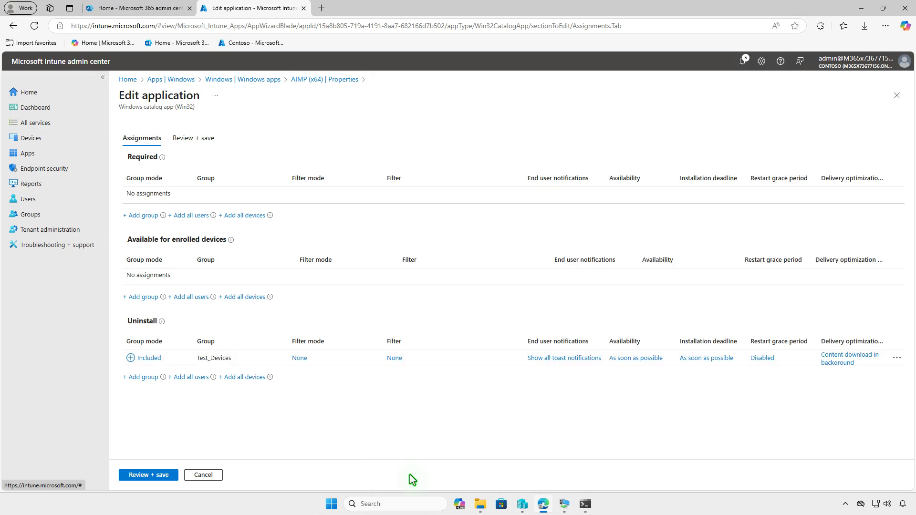
{"action": "left_click", "coordinate": [139, 475]}
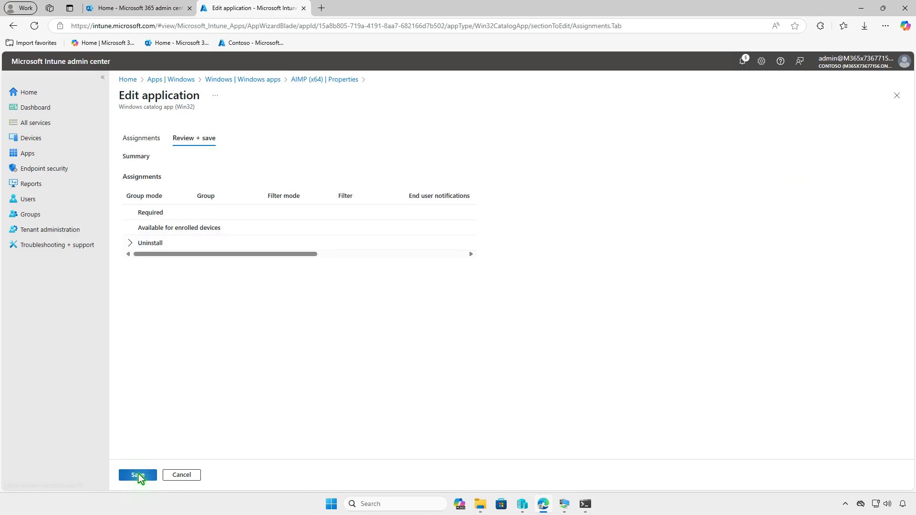
{"action": "left_click", "coordinate": [138, 476]}
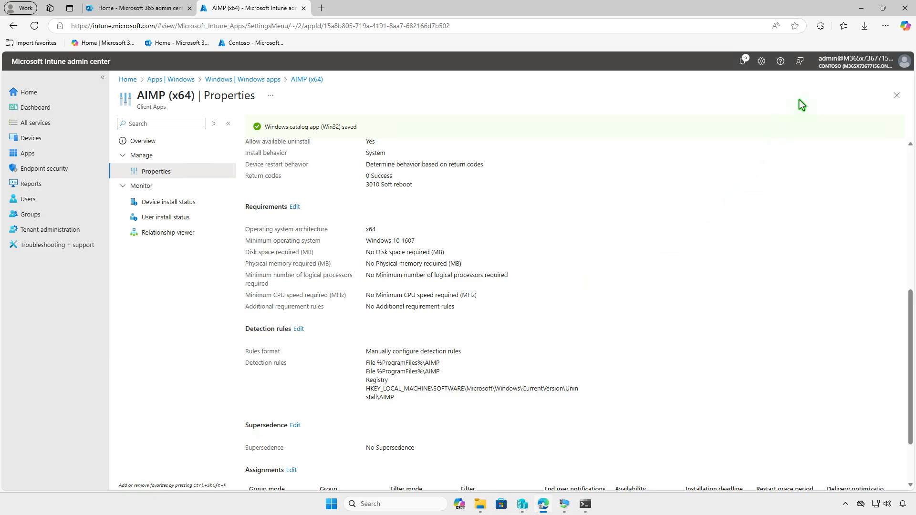
Switch to the WIN10-CTL virtual machine, sync the device from Company Portal and check the software distribution notifications
{"action": "left_click", "coordinate": [861, 9]}
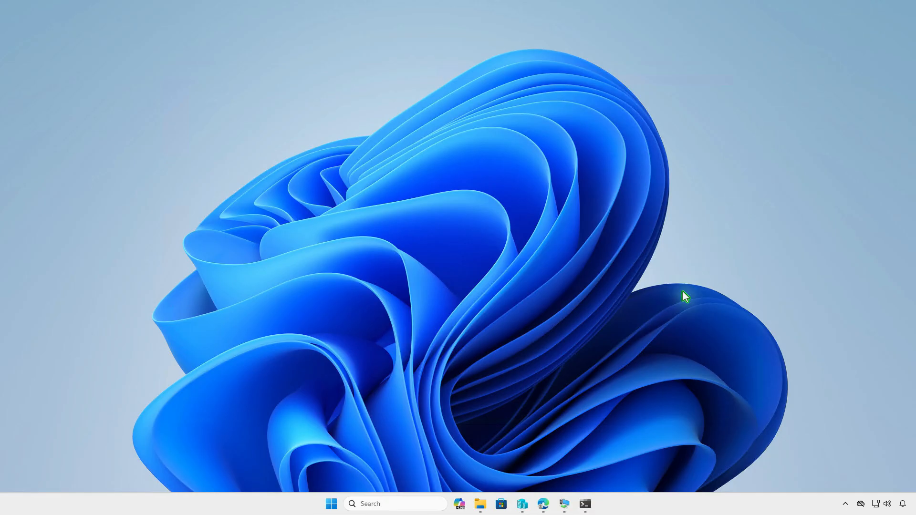
{"action": "left_click", "coordinate": [571, 503]}
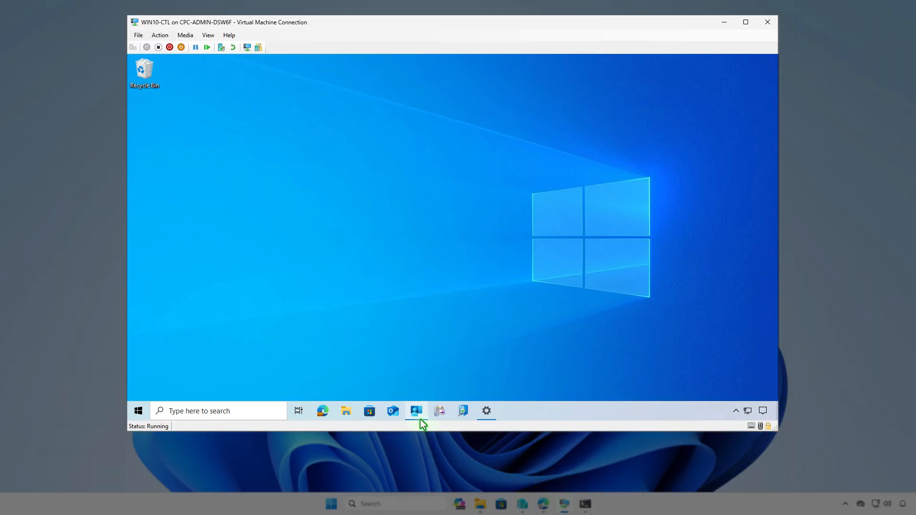
{"action": "left_click", "coordinate": [420, 419]}
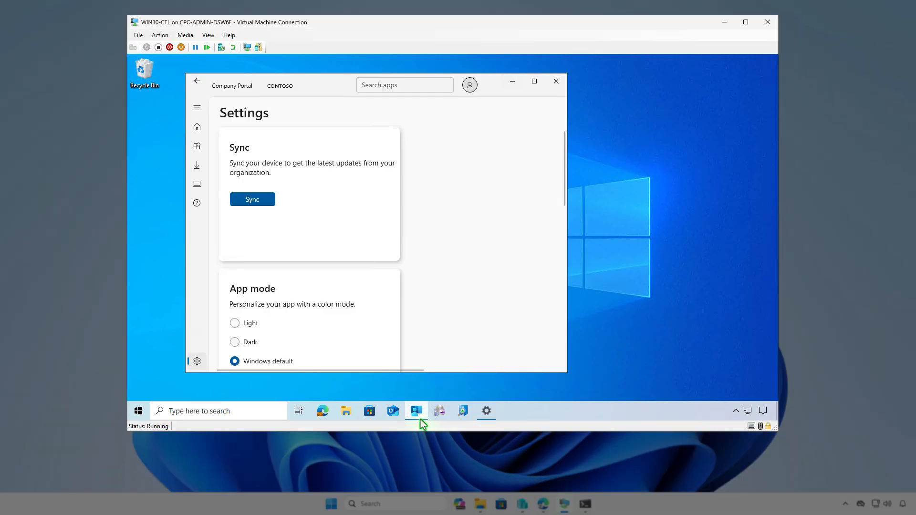
{"action": "left_click", "coordinate": [270, 203]}
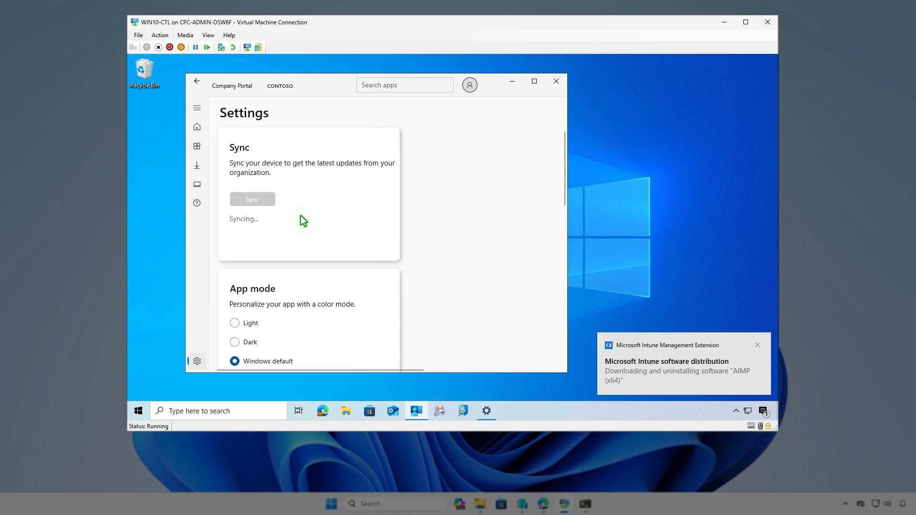
{"action": "left_click", "coordinate": [763, 411]}
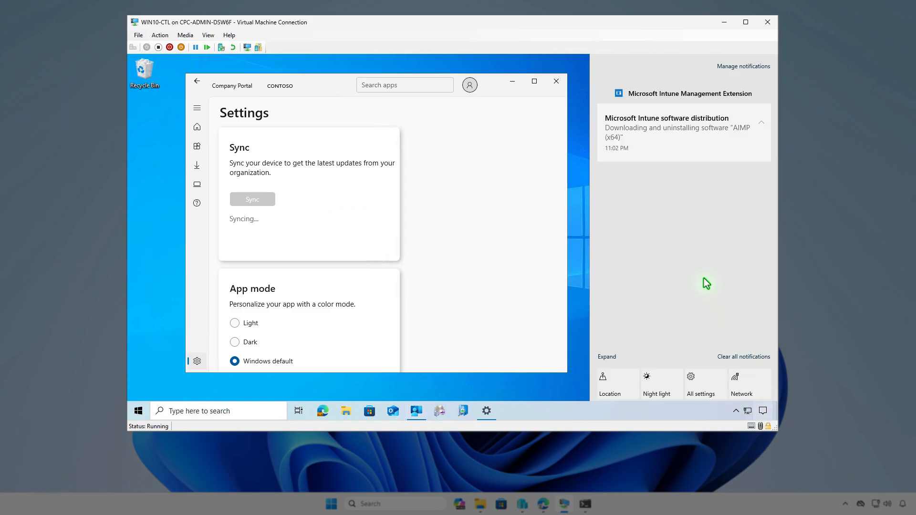